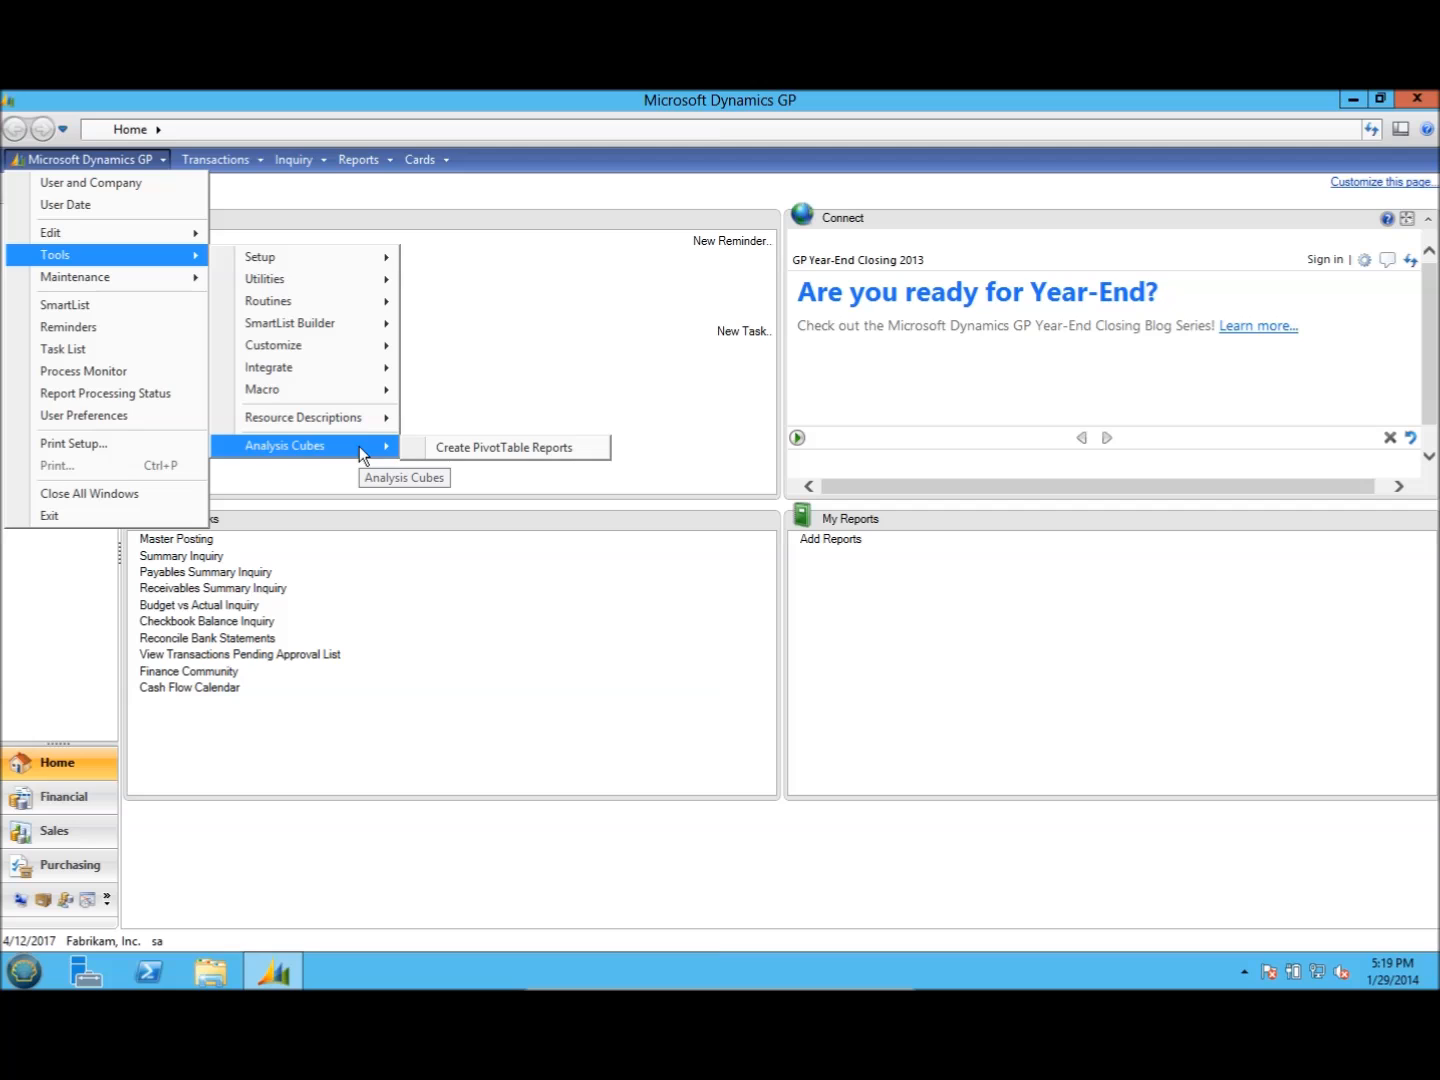
- Start a new PivotTable report definition with ID SALESQTY and description Sales Qty
left_click(454, 446)
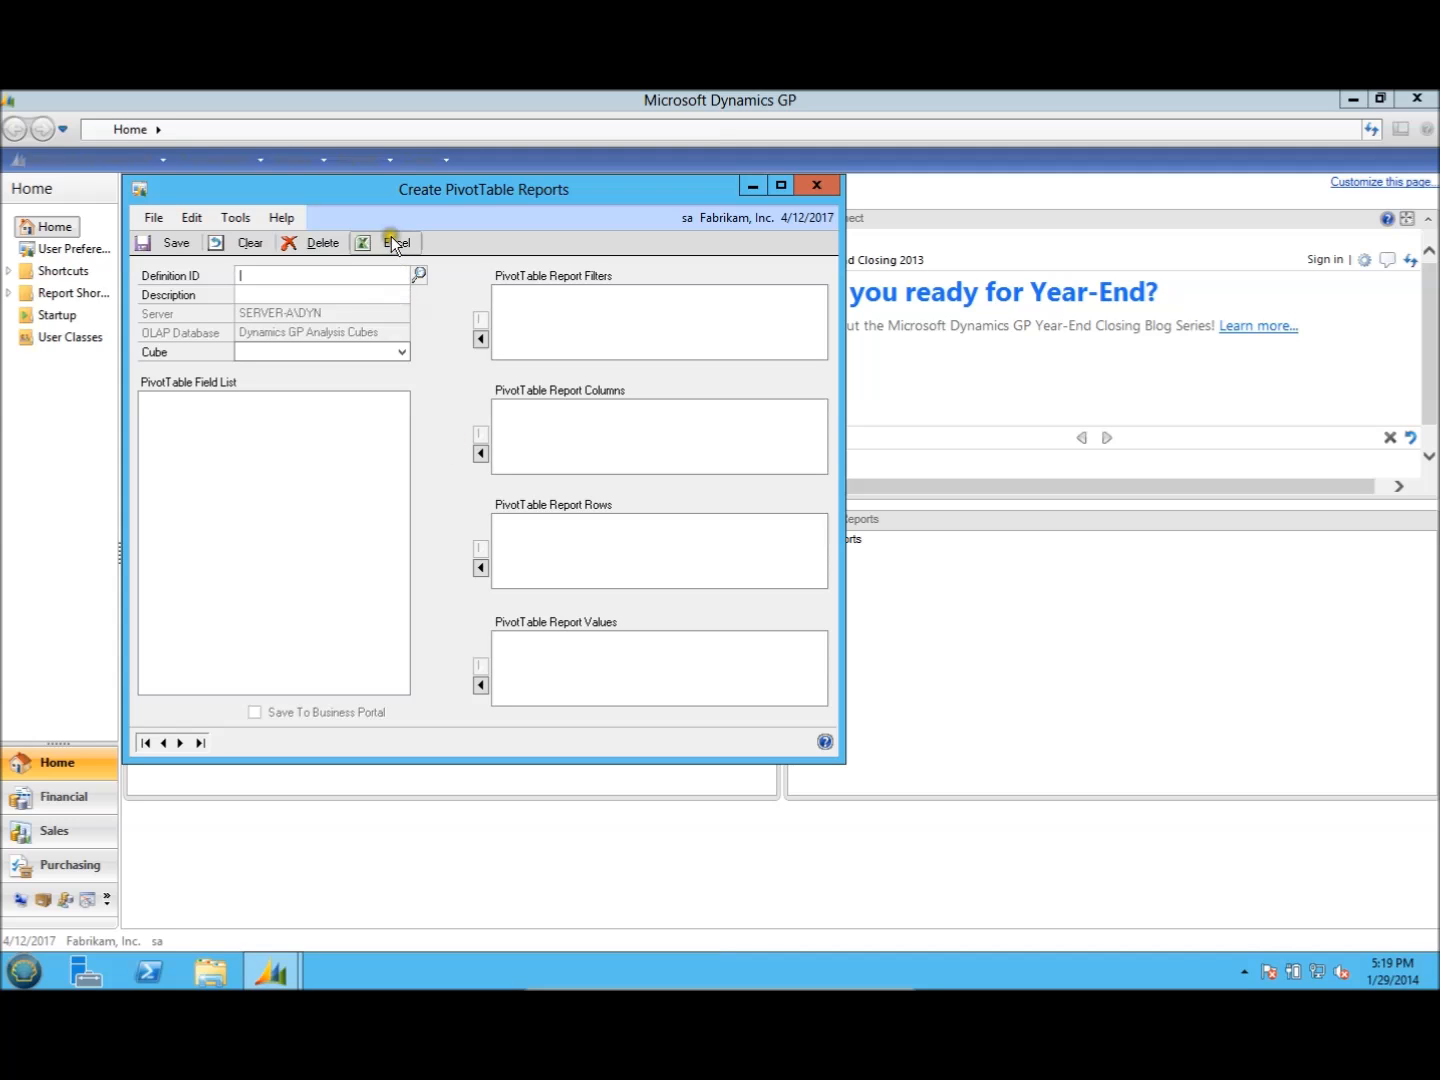
left_click(362, 282)
left_click_drag(392, 189, 490, 204)
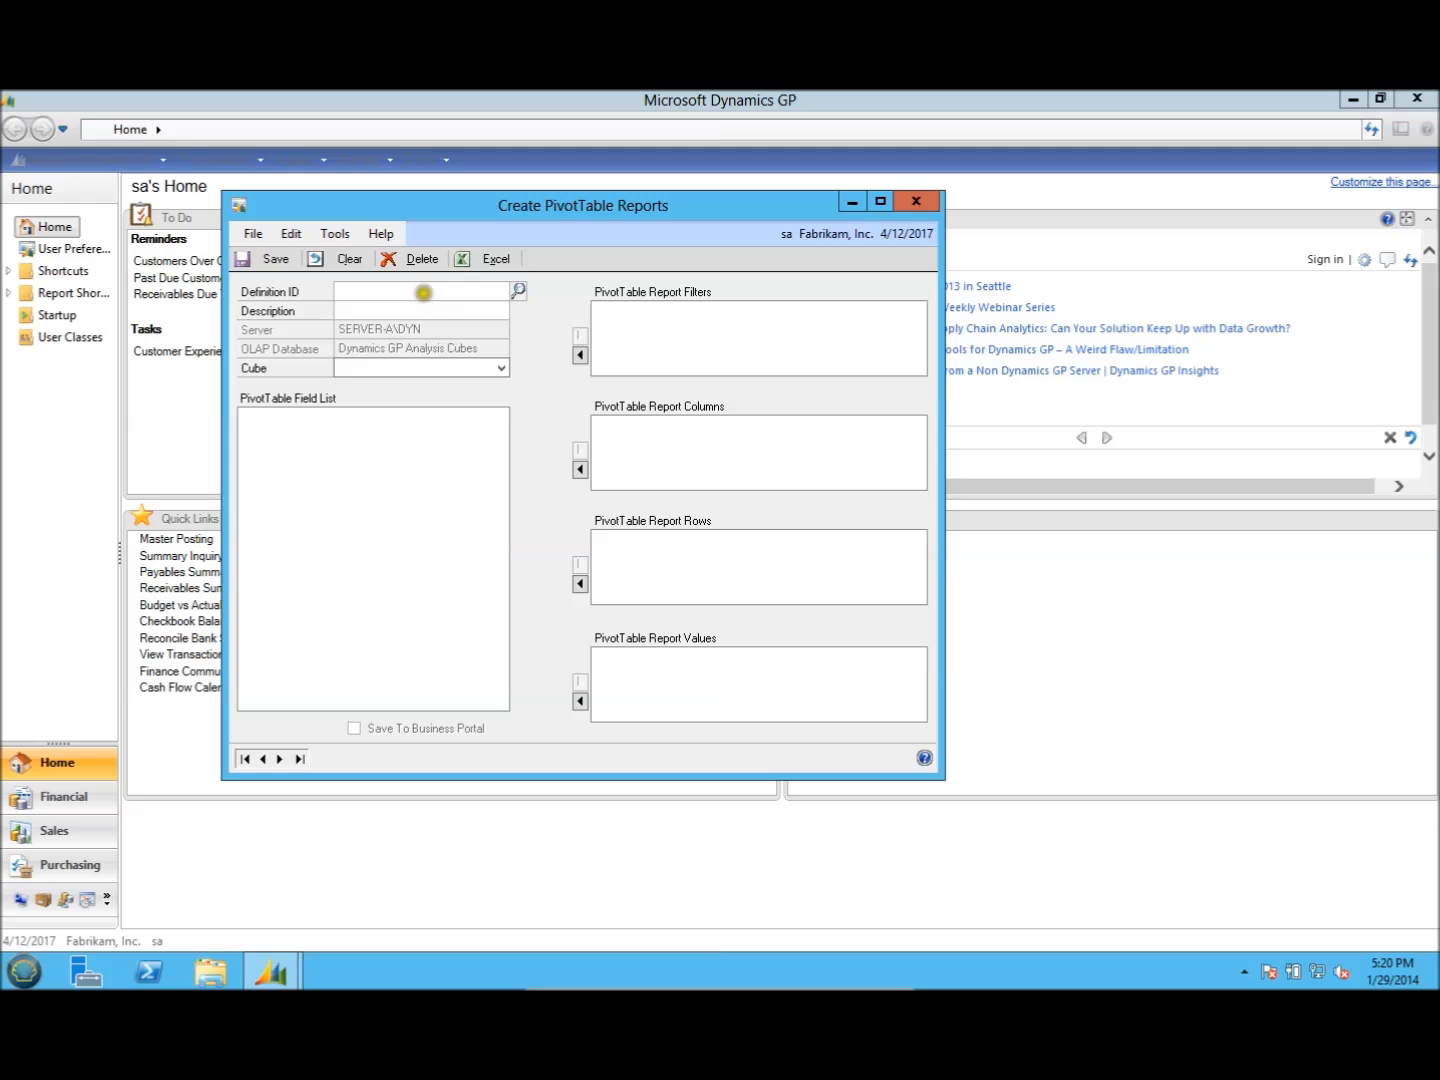
left_click(480, 287)
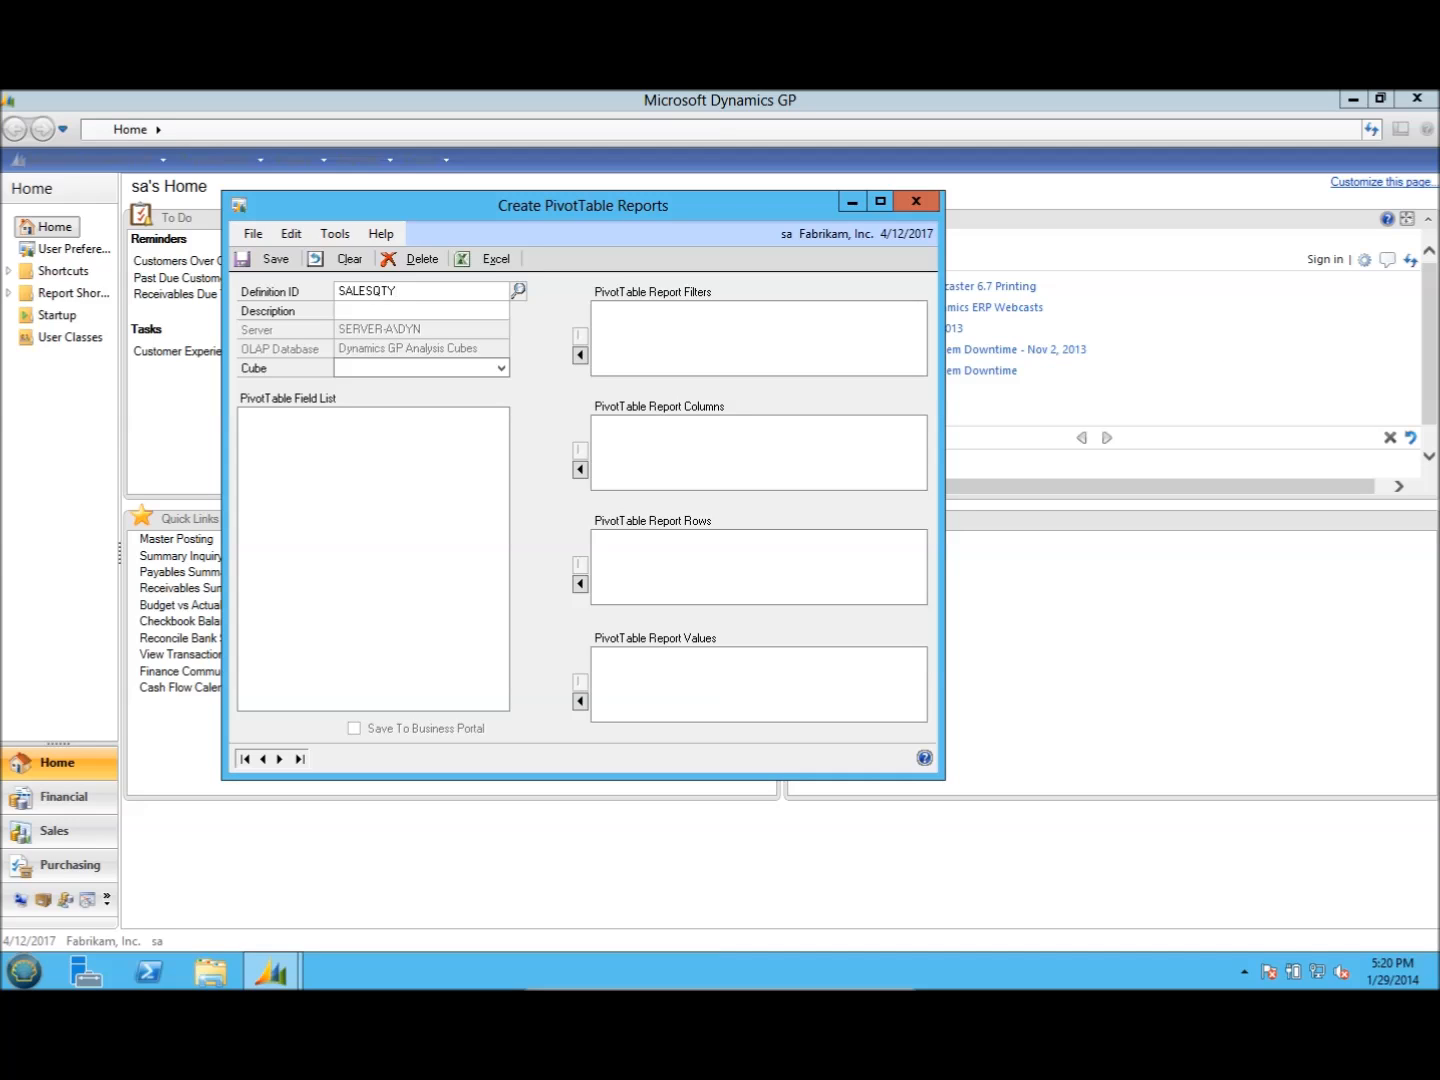
key("Tab")
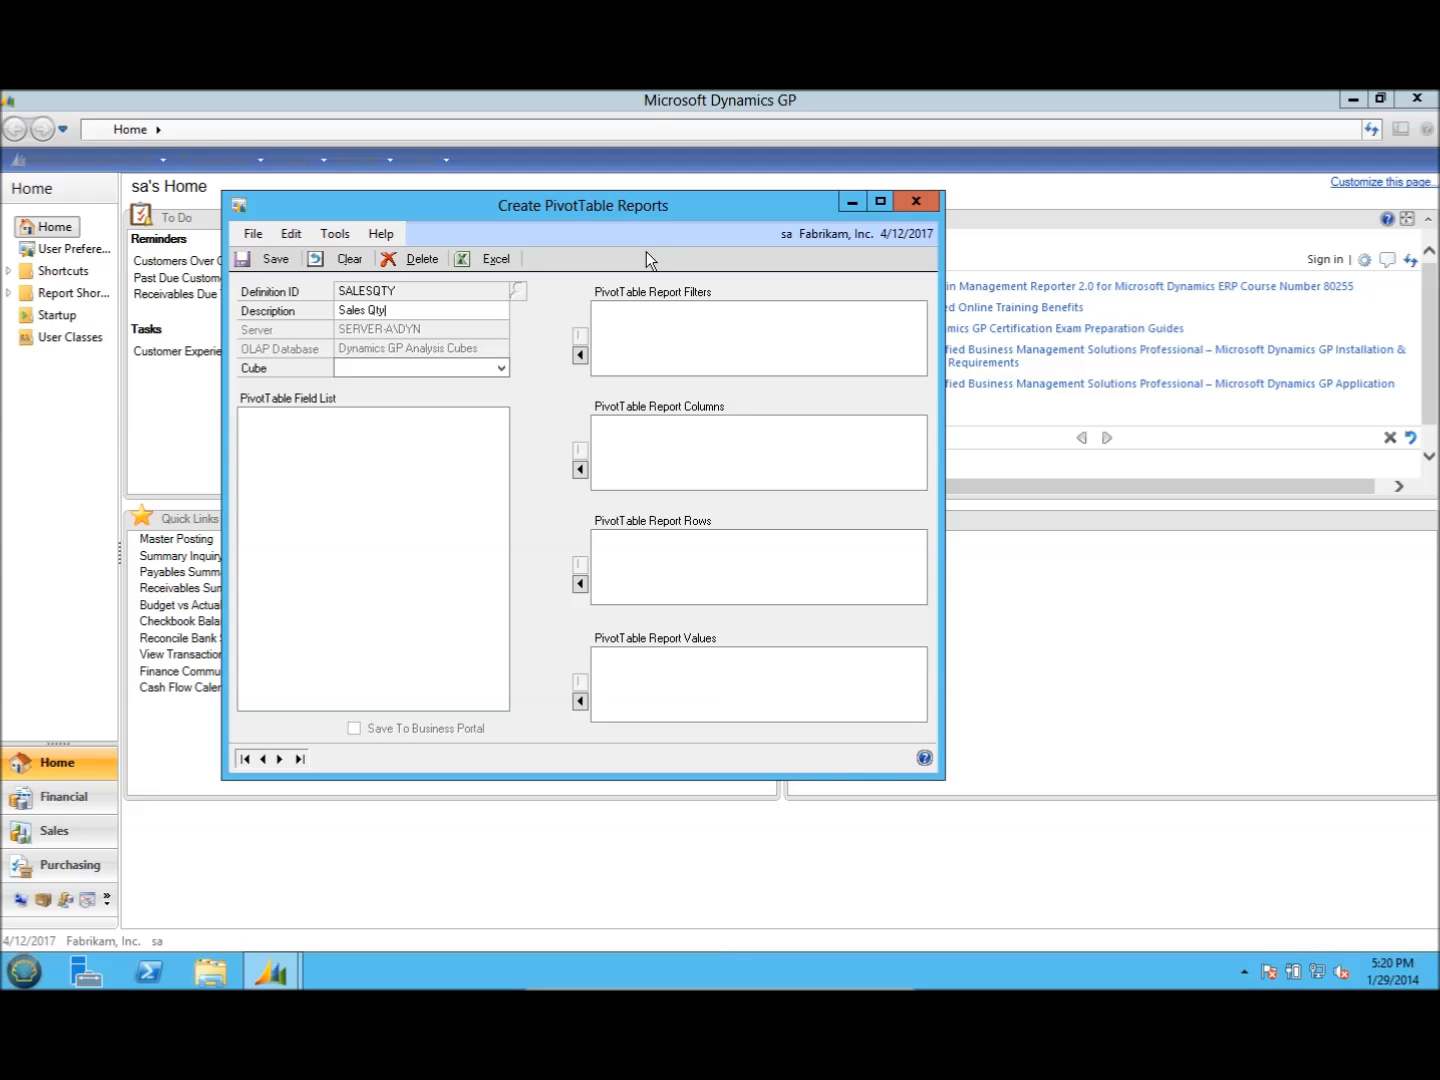
- Choose Sales as the cube for the SALESQTY definition
left_click(503, 366)
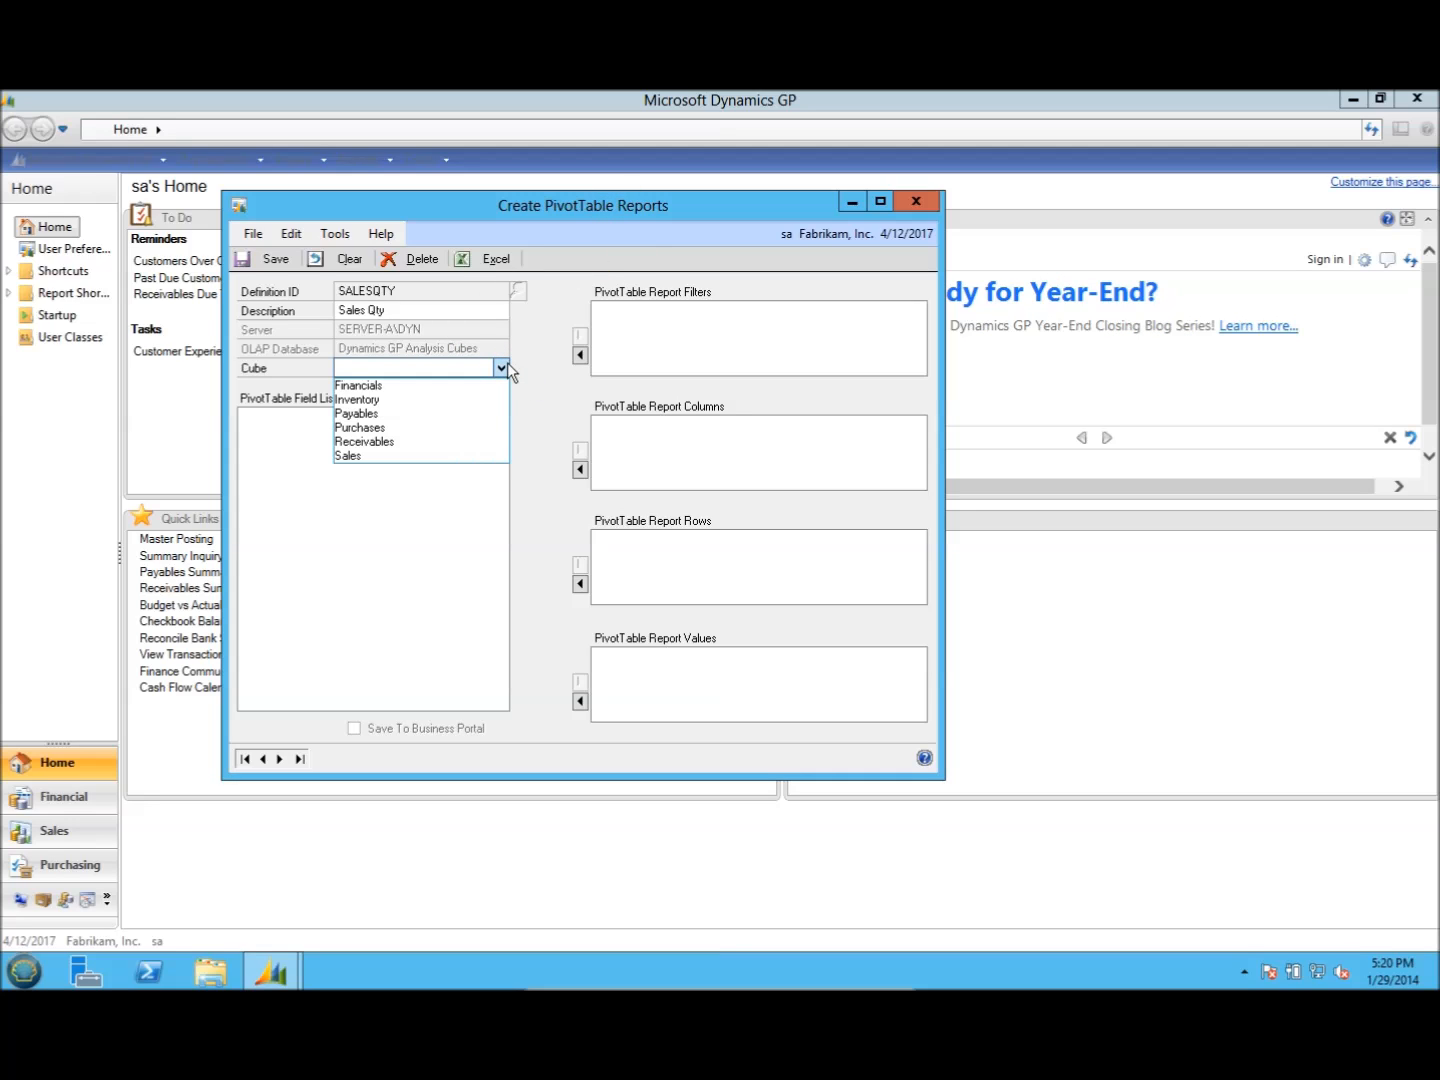
left_click(397, 457)
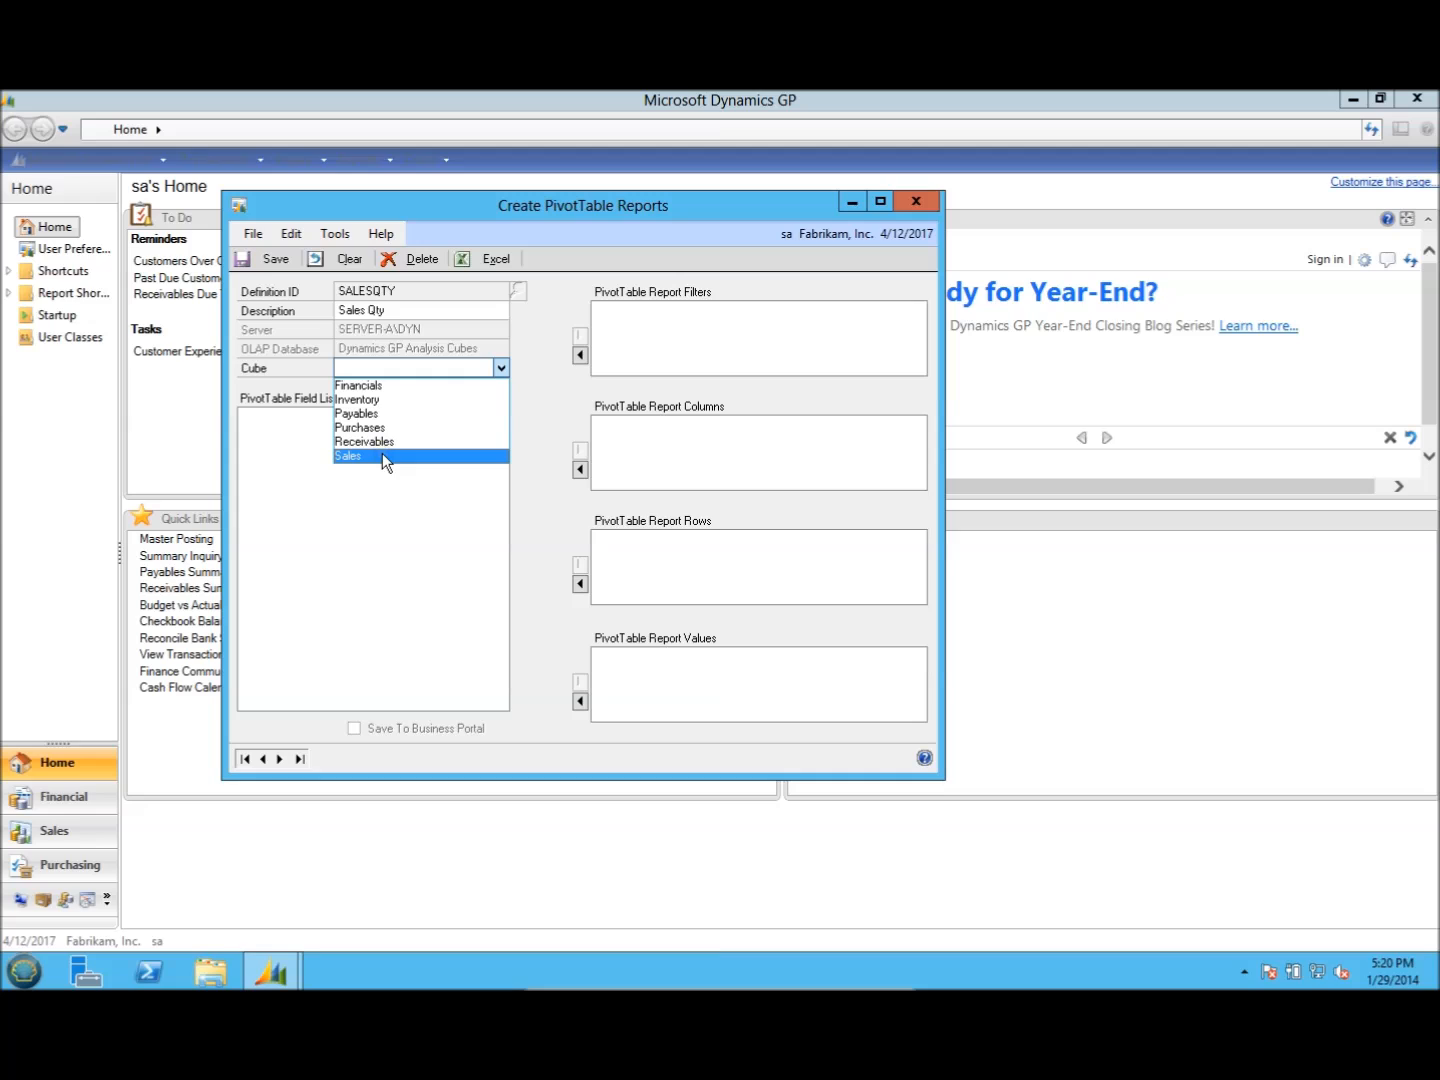
left_click(374, 387)
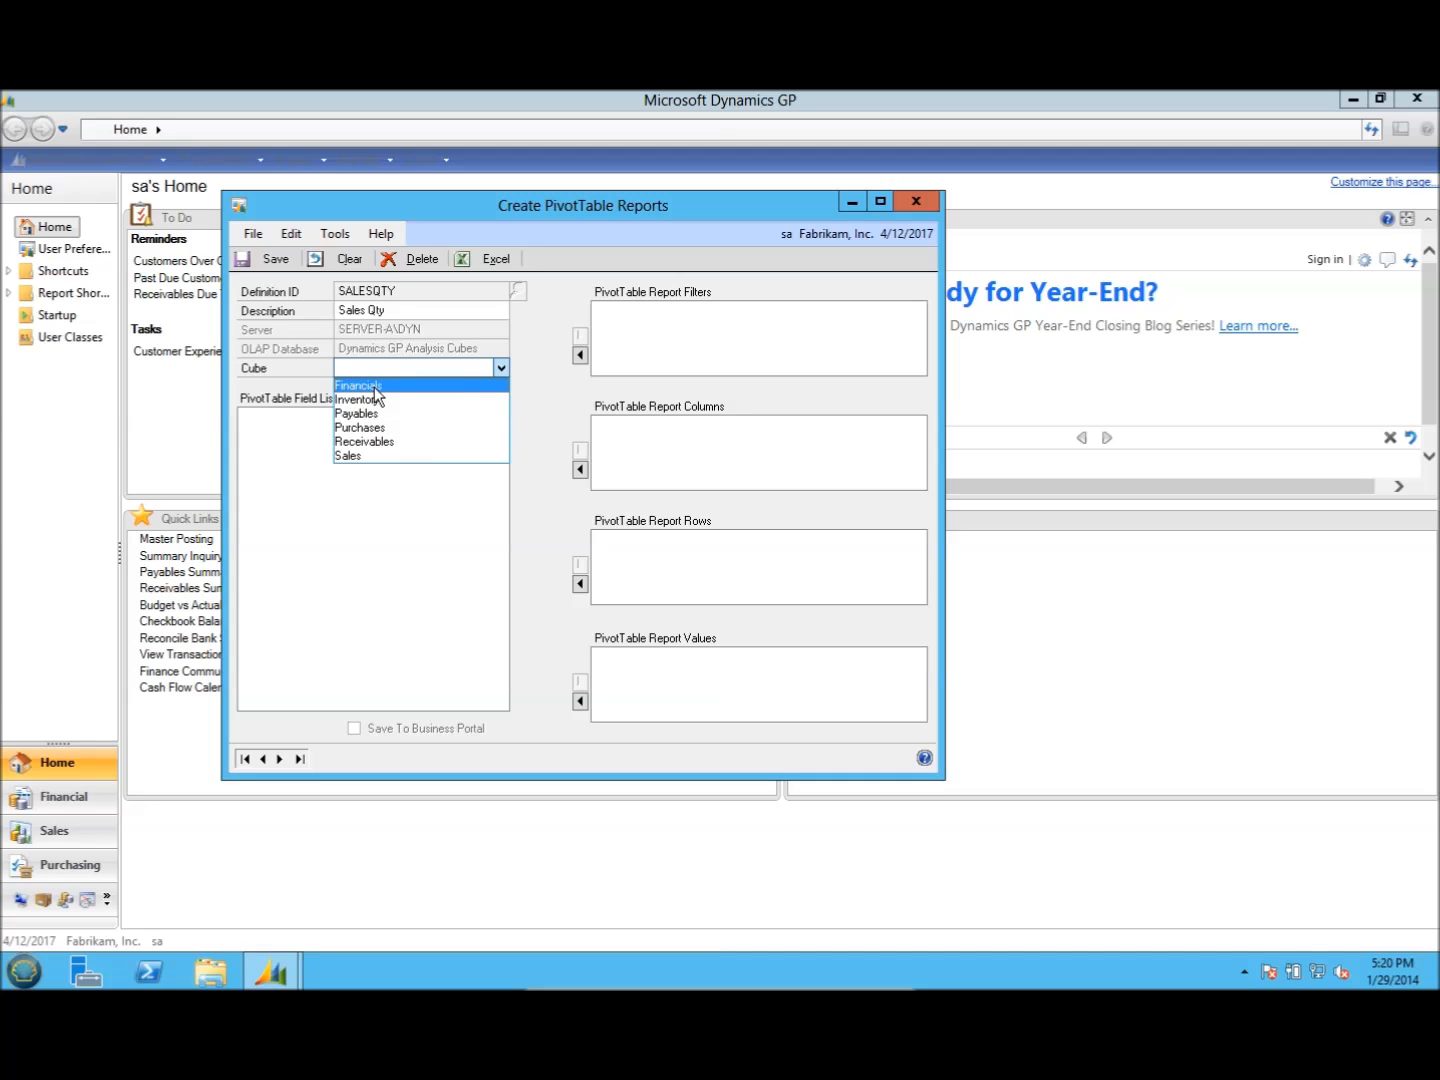
left_click(385, 440)
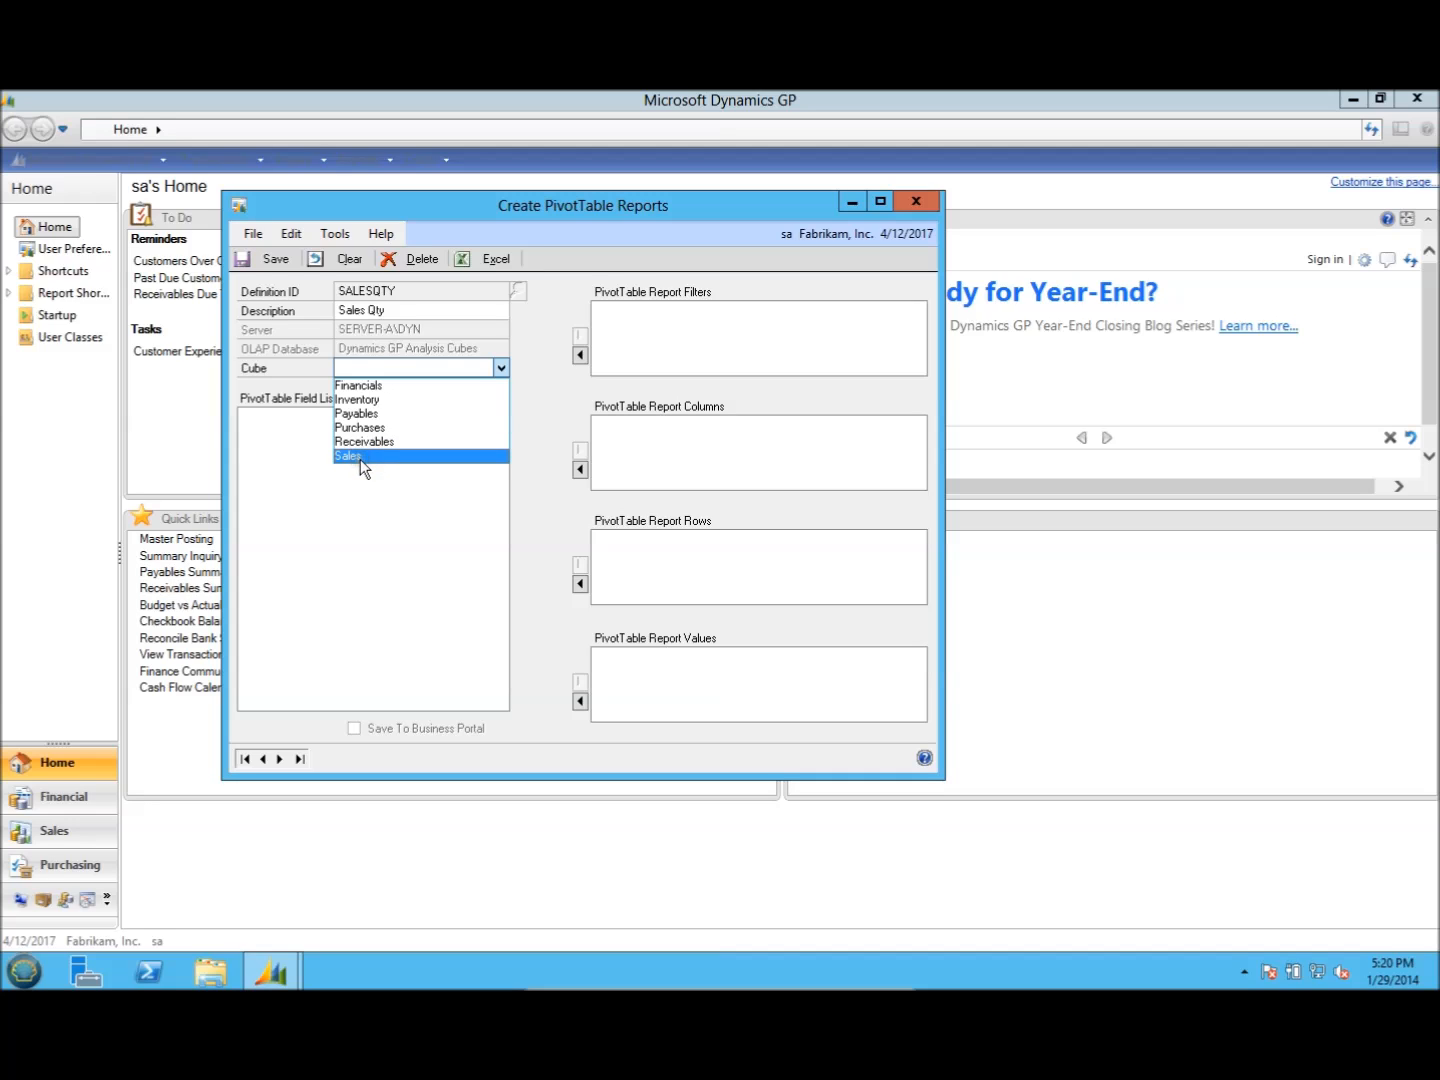
left_click(360, 459)
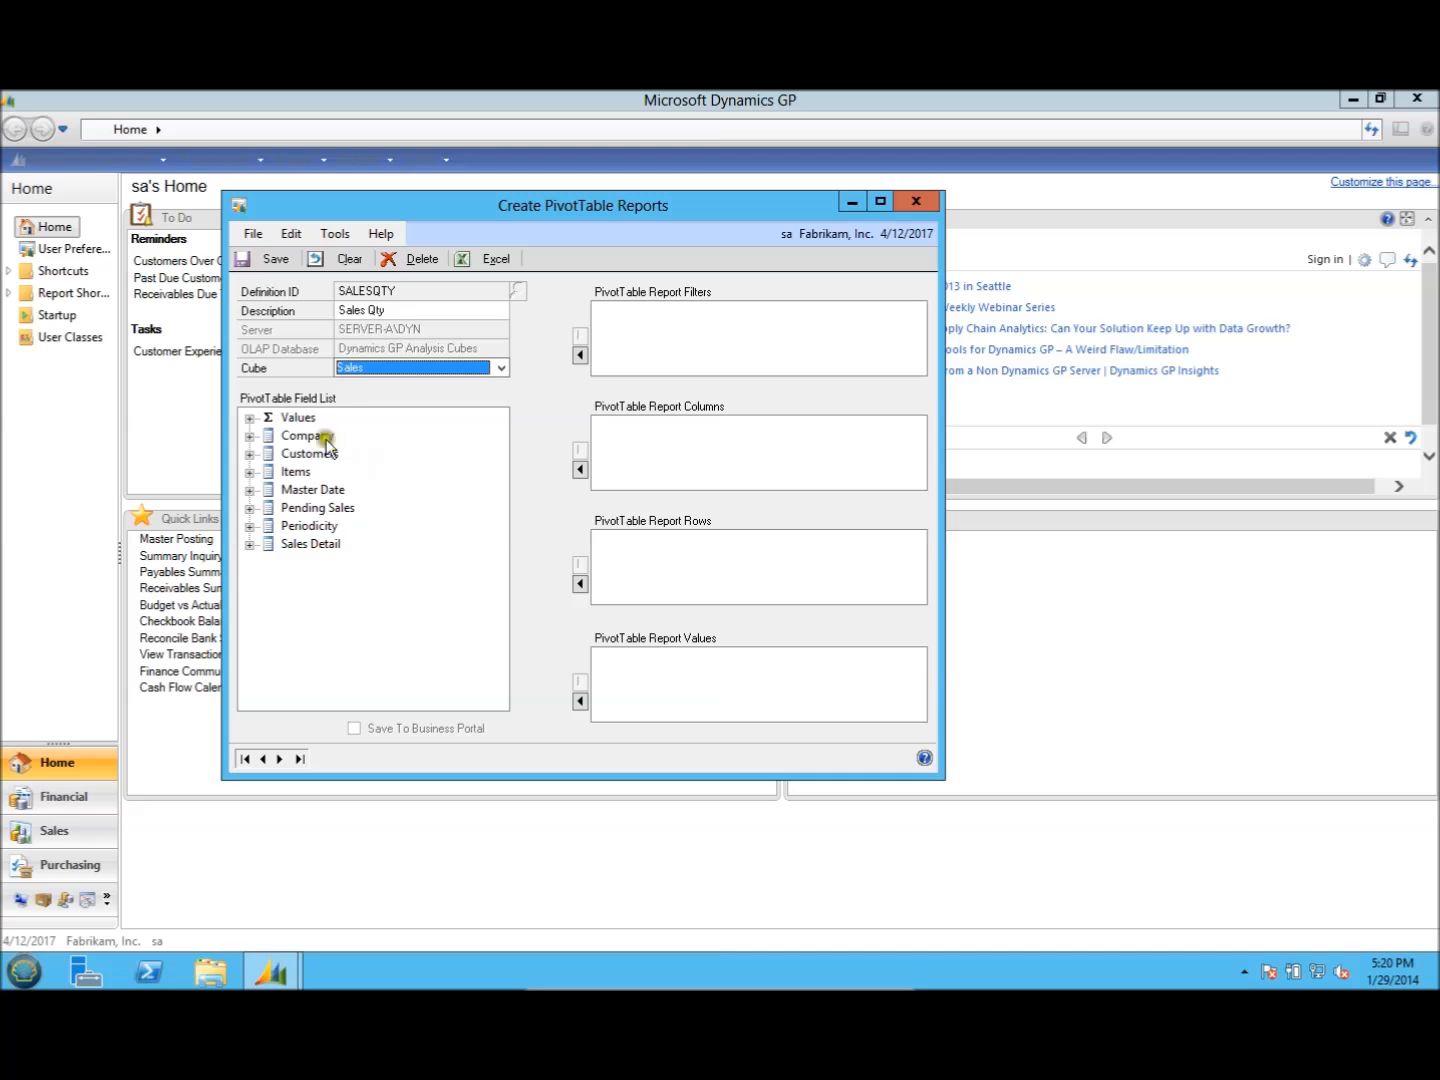
- Add the Qty Sold - Detail measure to the PivotTable report values
left_click(250, 419)
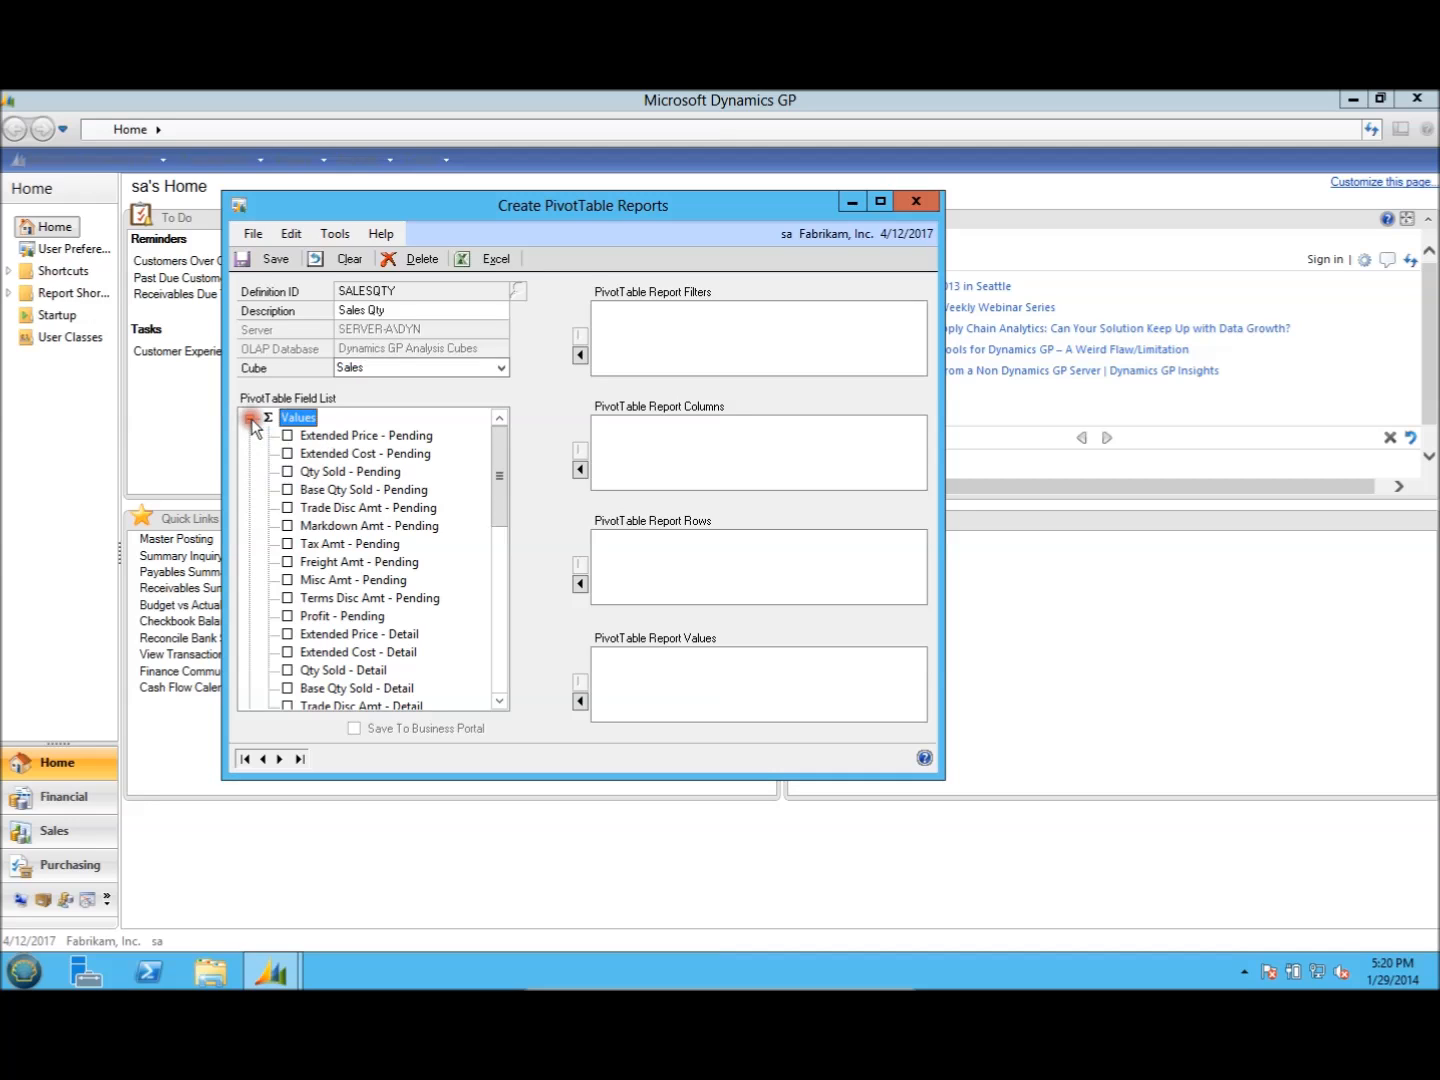
left_click_drag(505, 448, 507, 453)
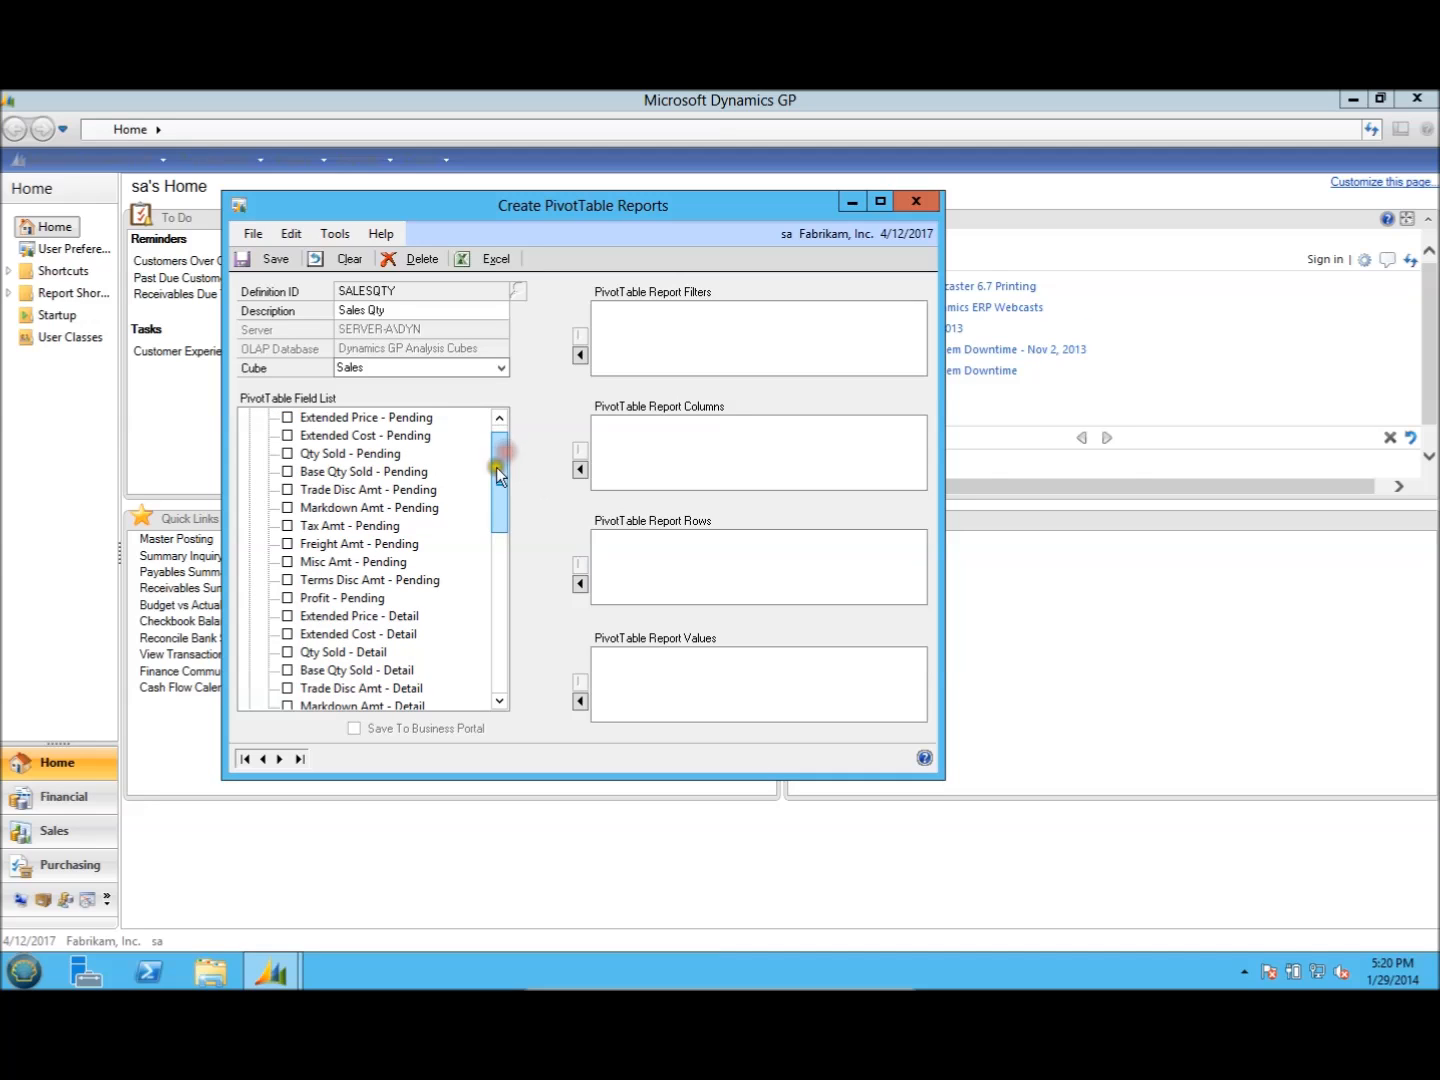
left_click(283, 655)
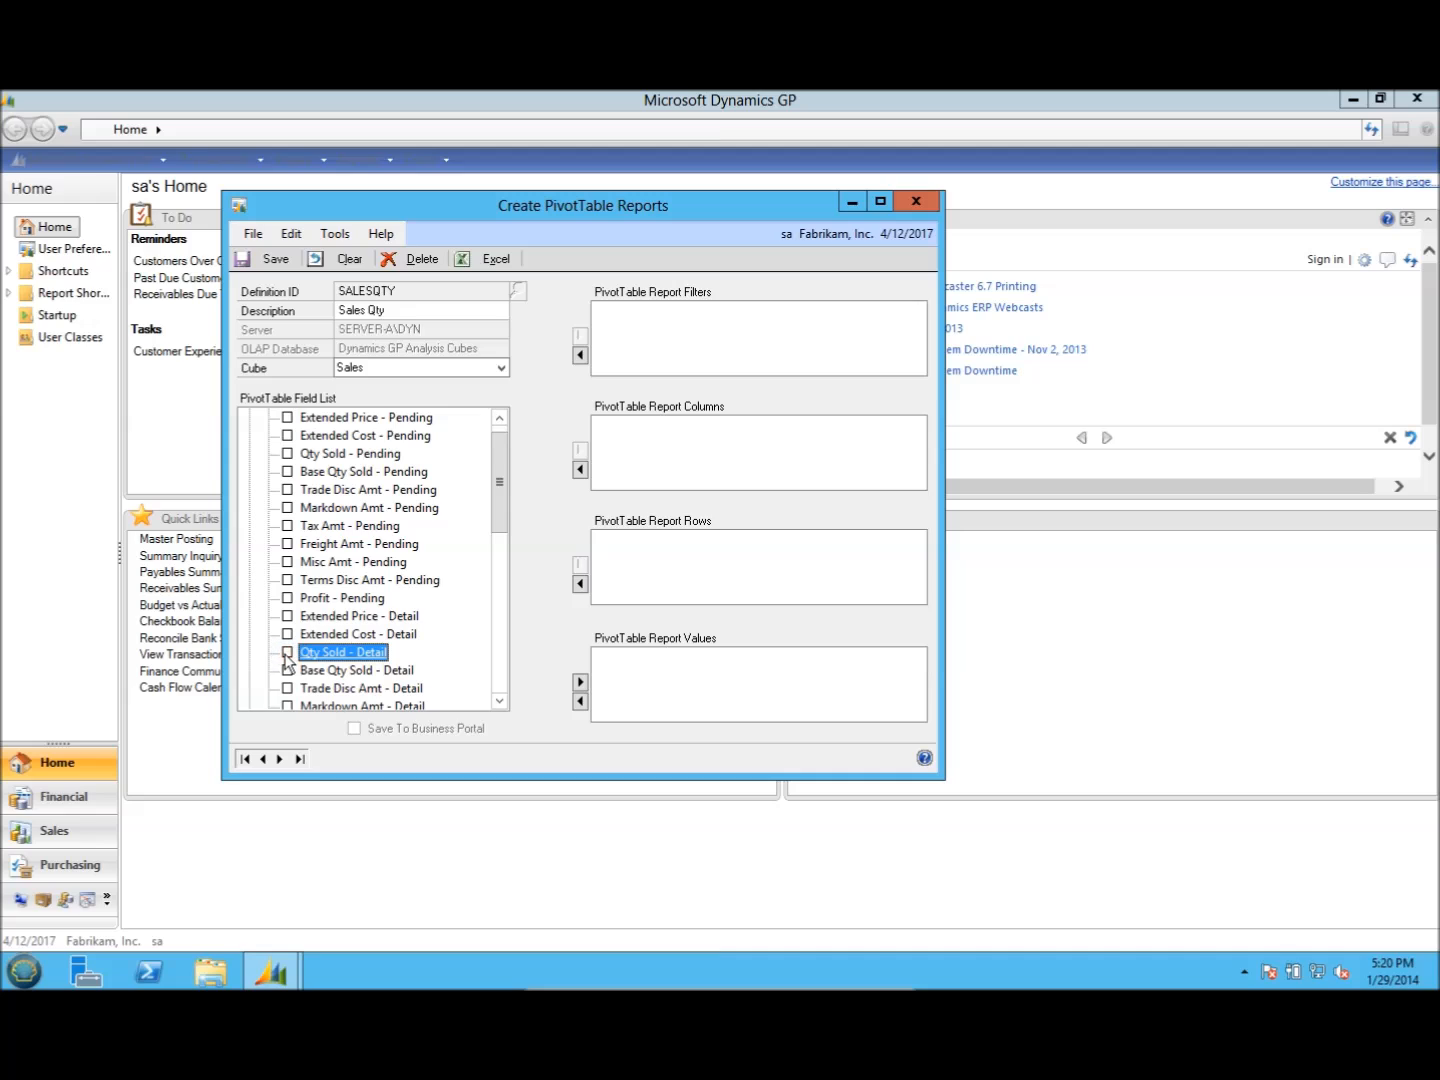
left_click(580, 682)
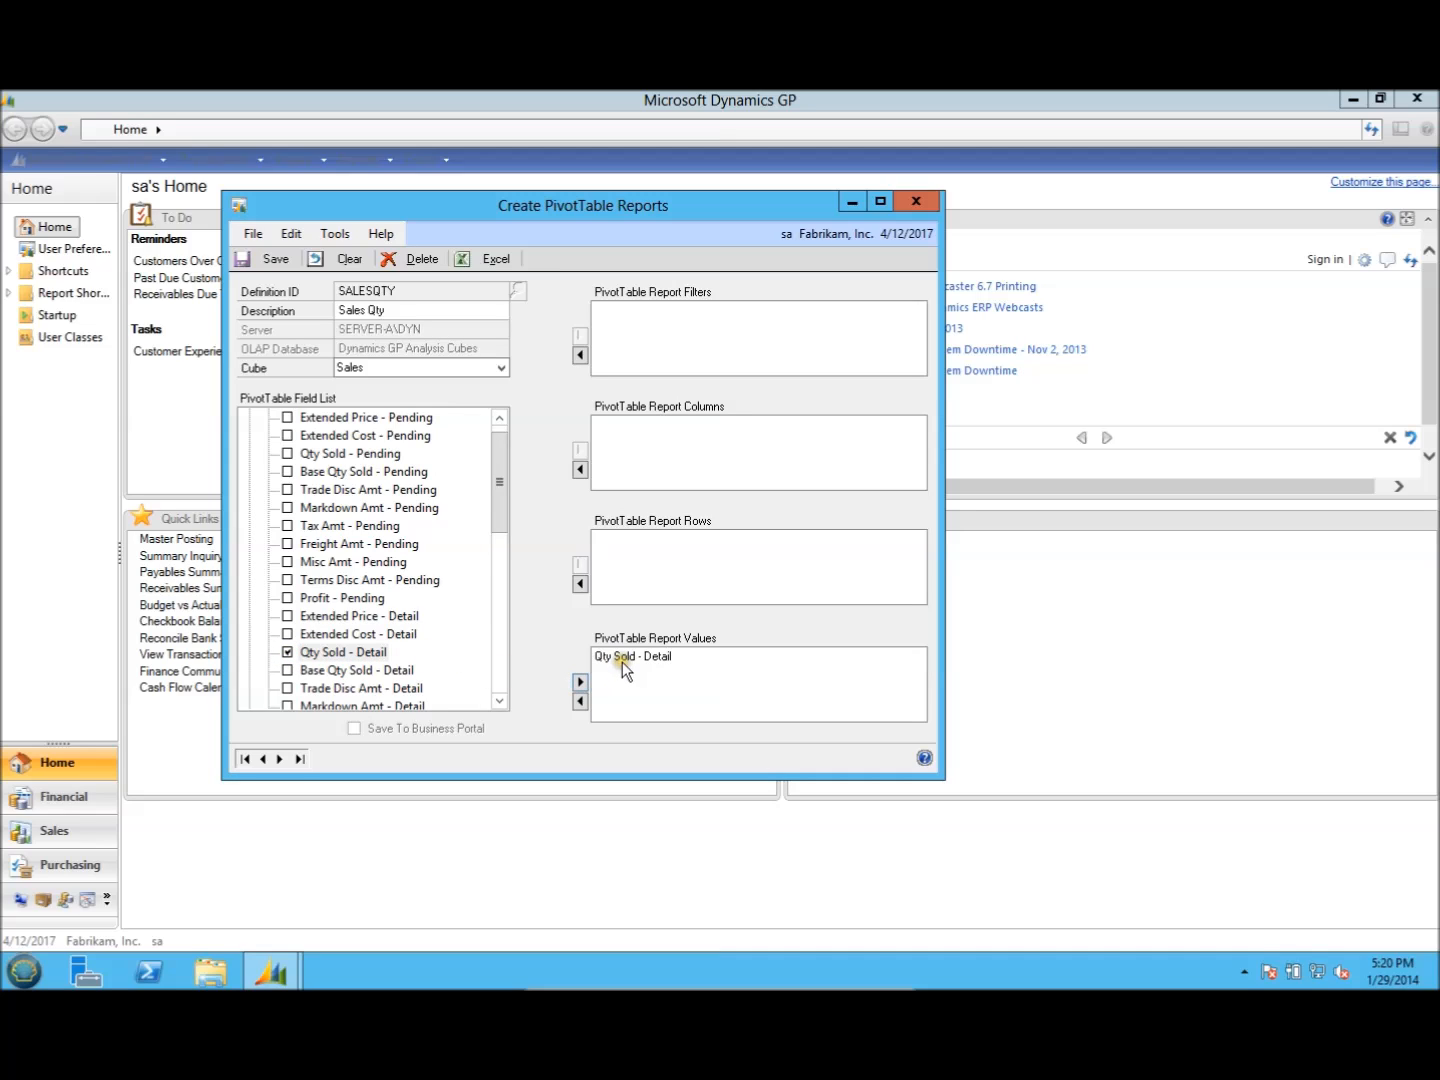
- Add Year from Master Date to the report filters and Month from Master Date to the report columns
left_click_drag(494, 520, 494, 469)
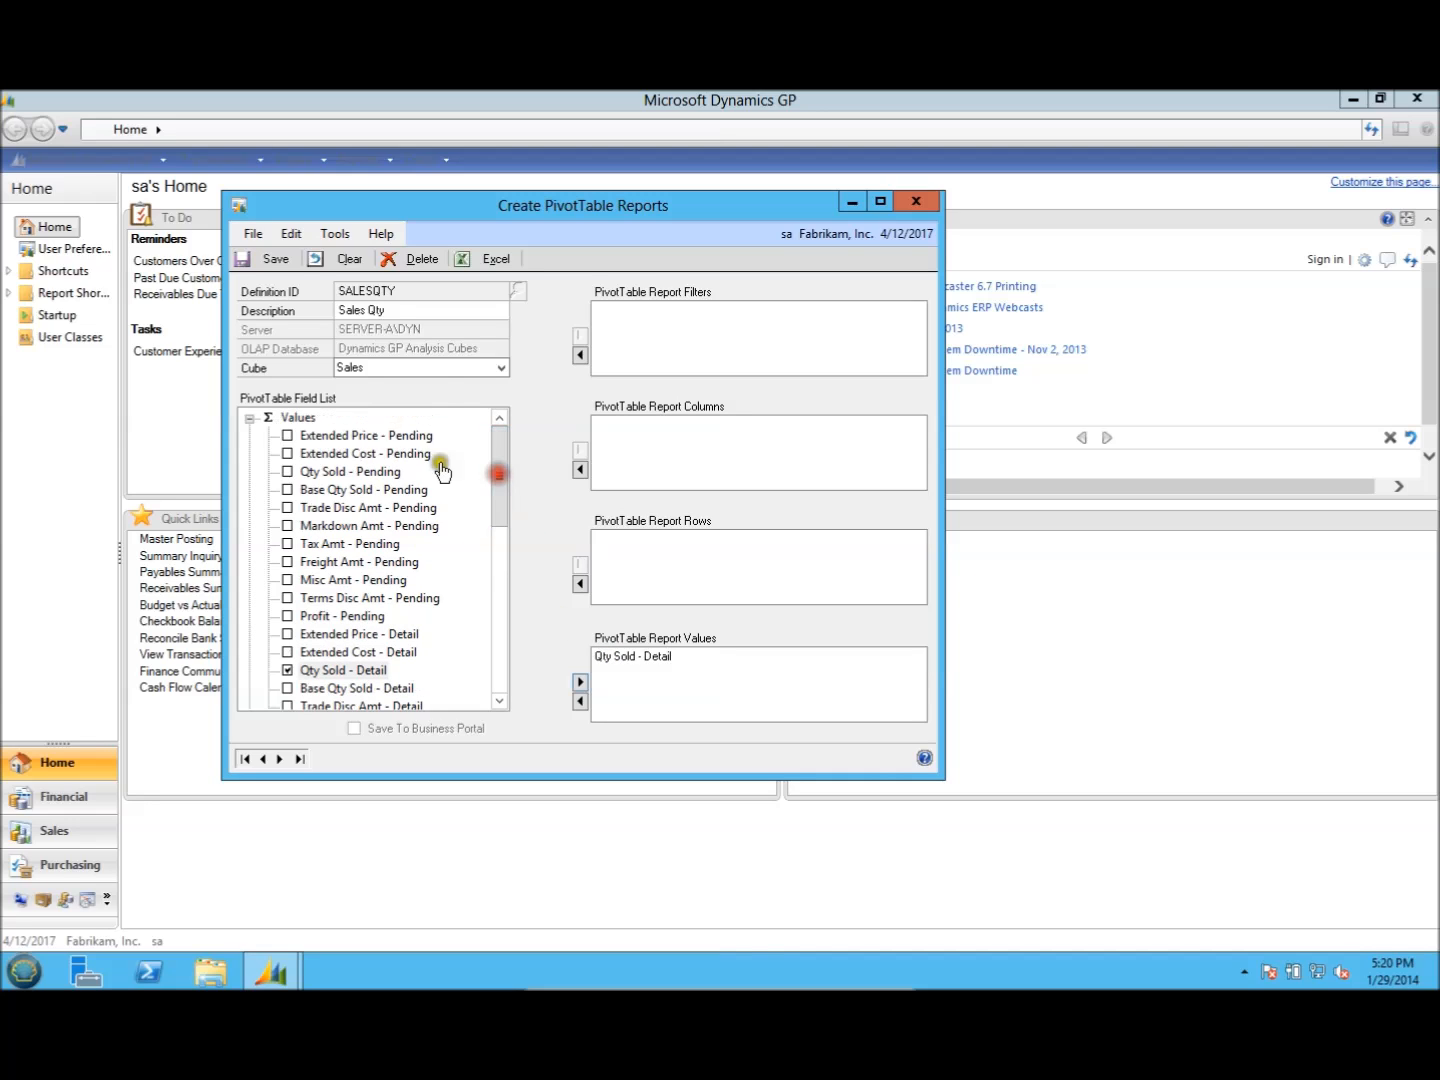
left_click(249, 417)
left_click(250, 435)
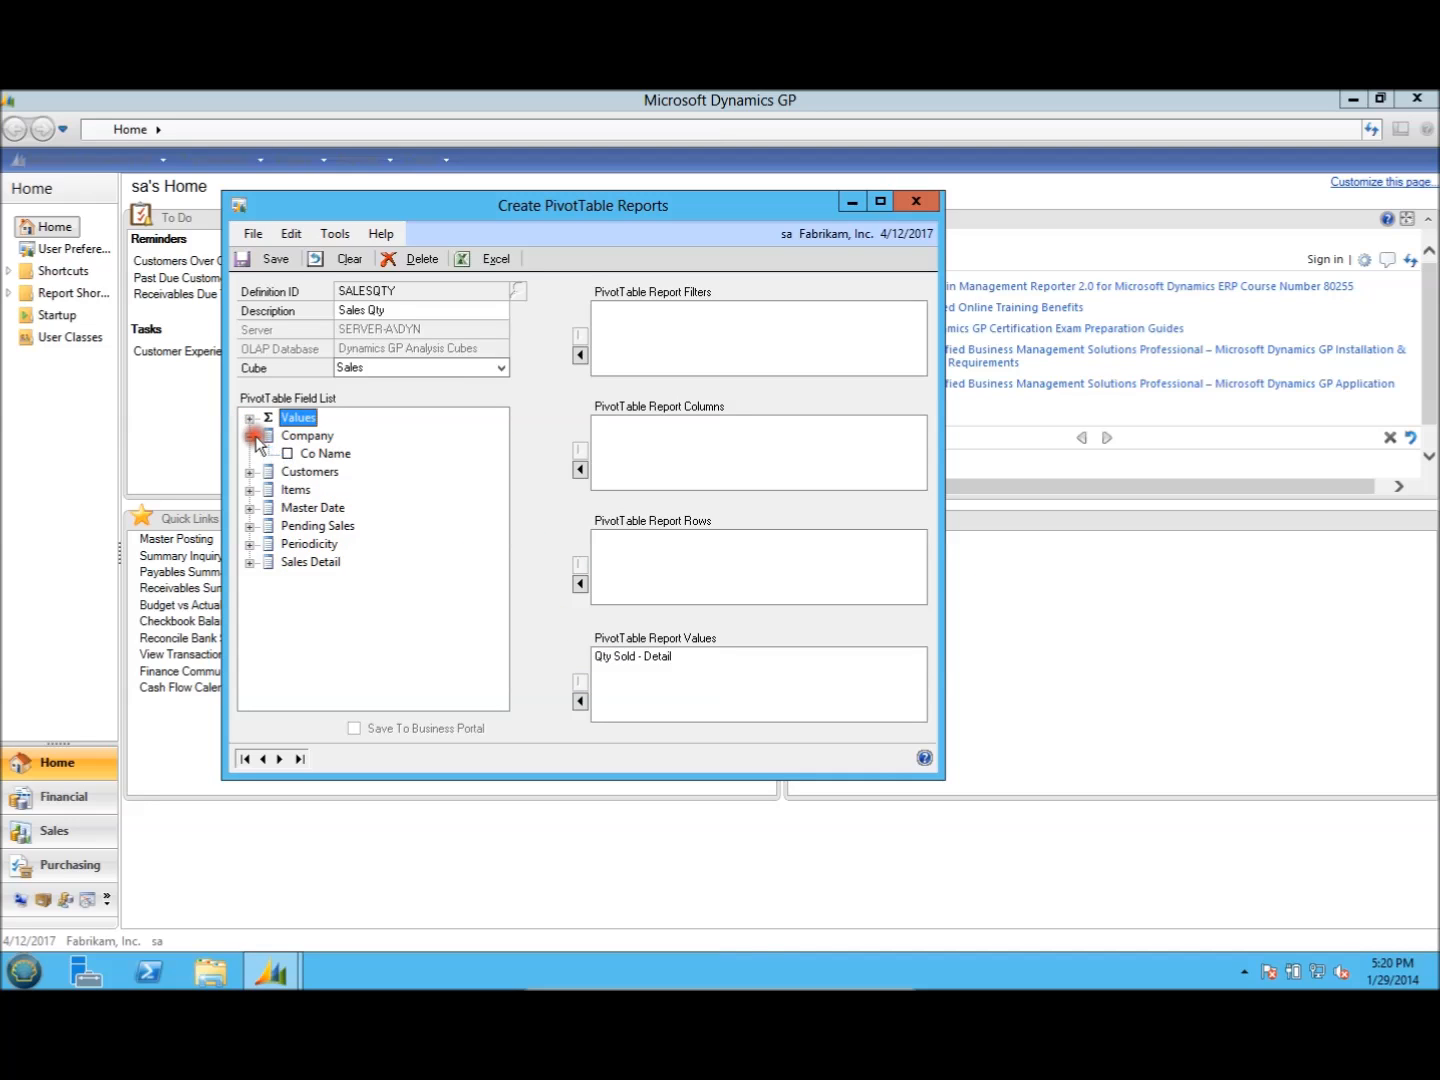
left_click(250, 436)
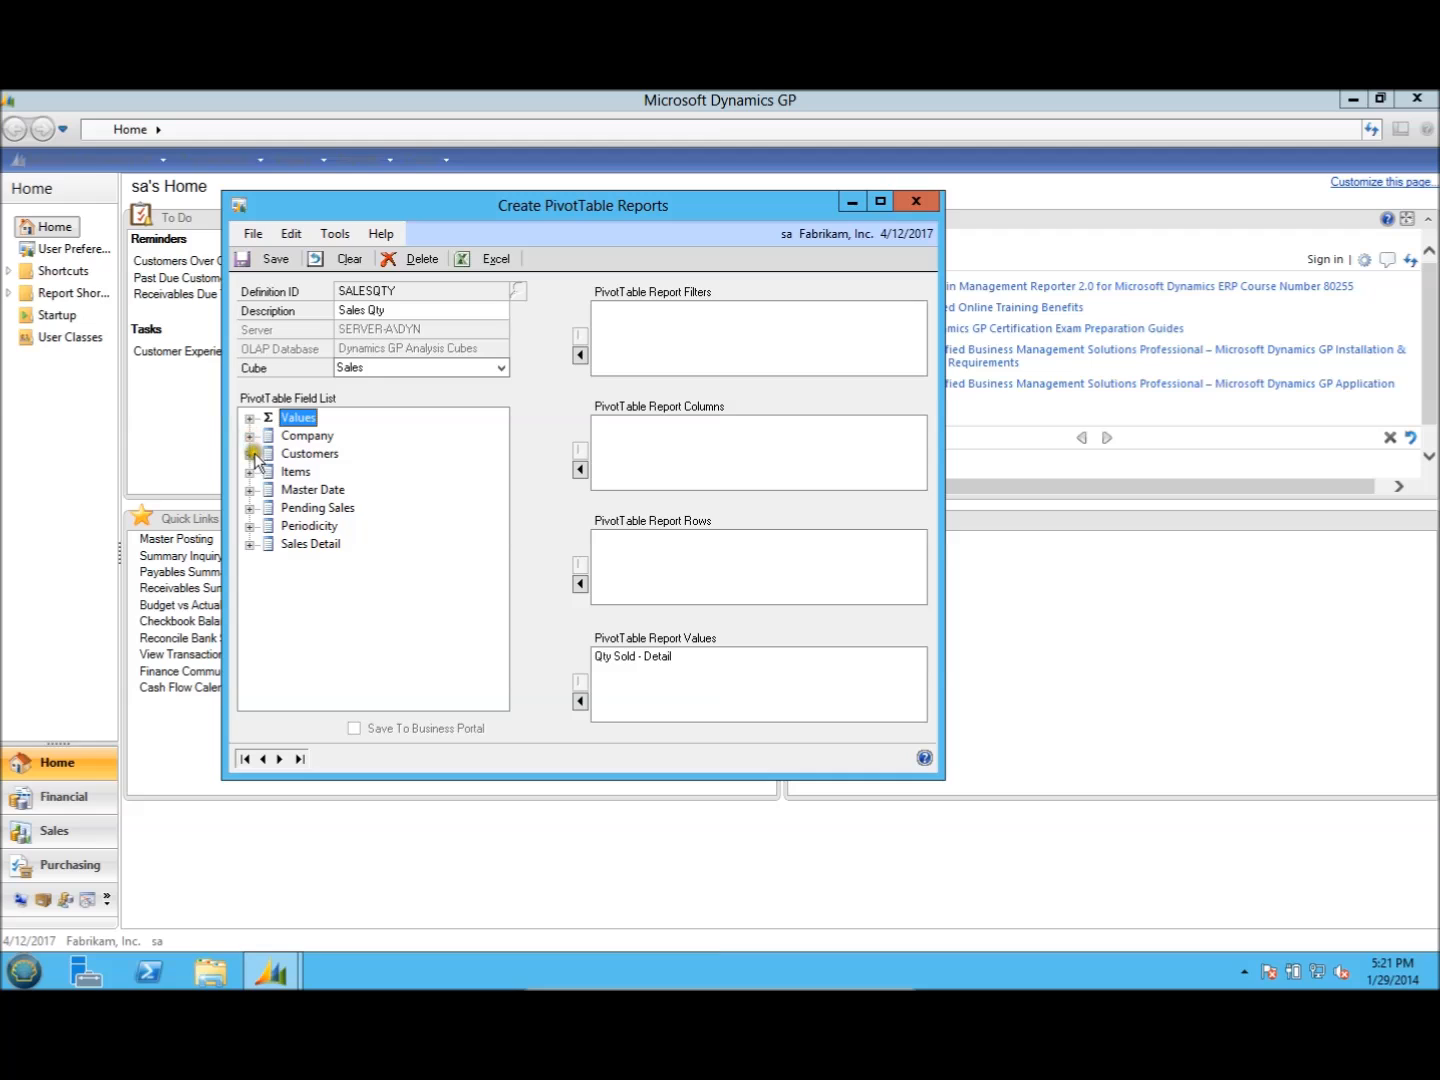
left_click(250, 453)
left_click_drag(500, 479, 505, 660)
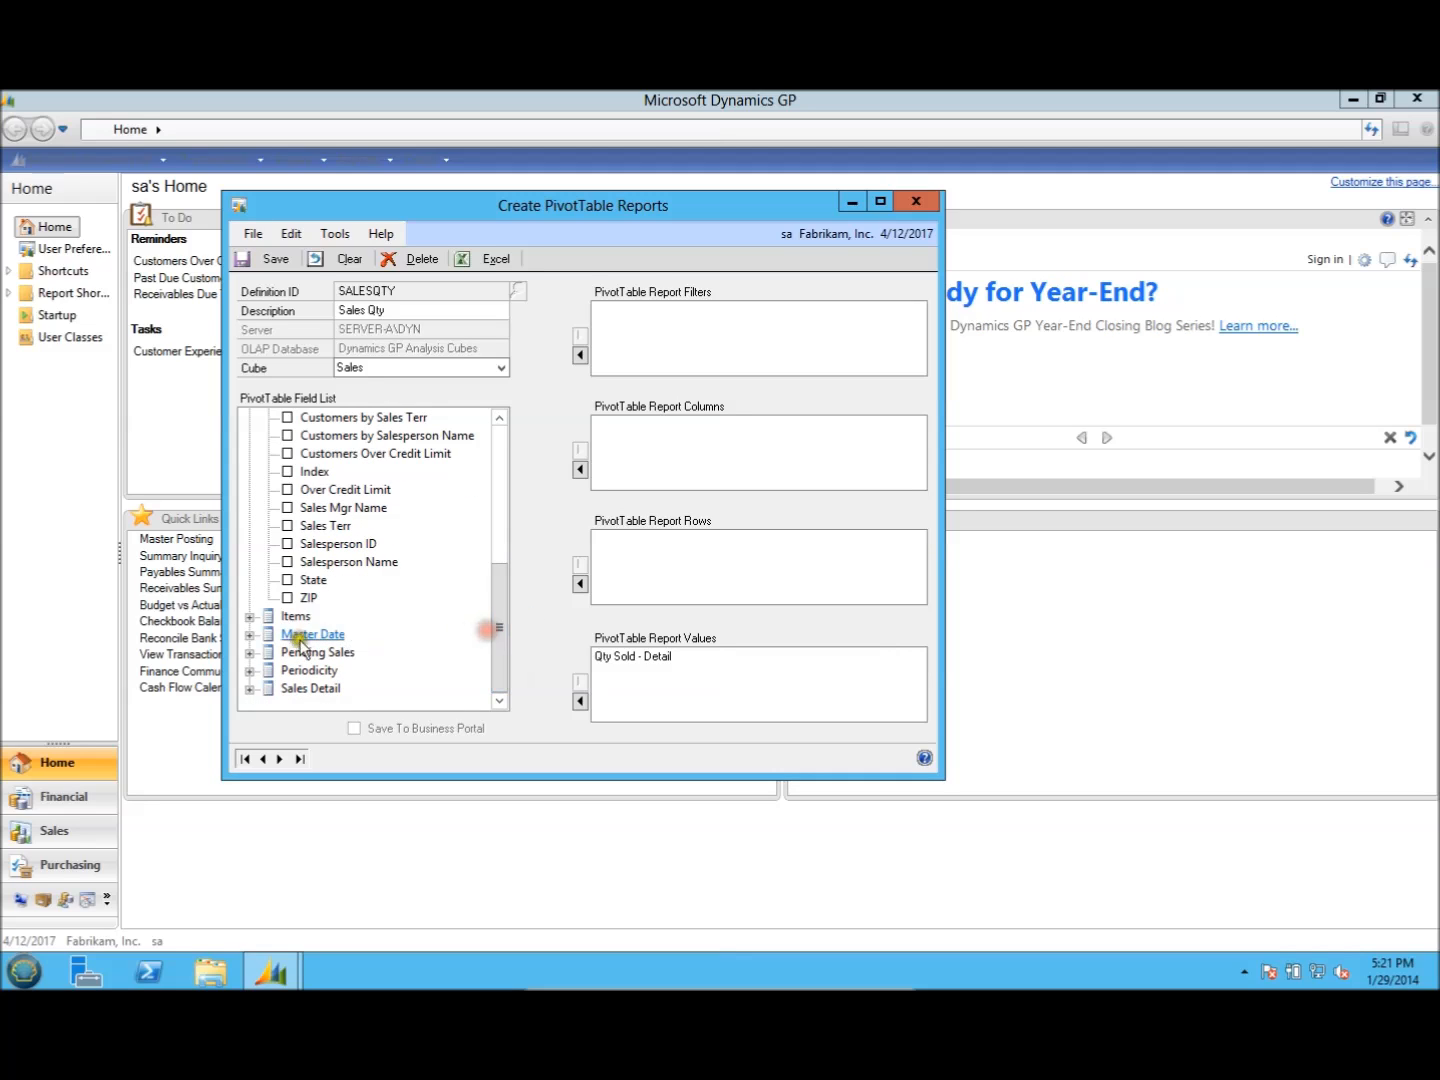
left_click(250, 636)
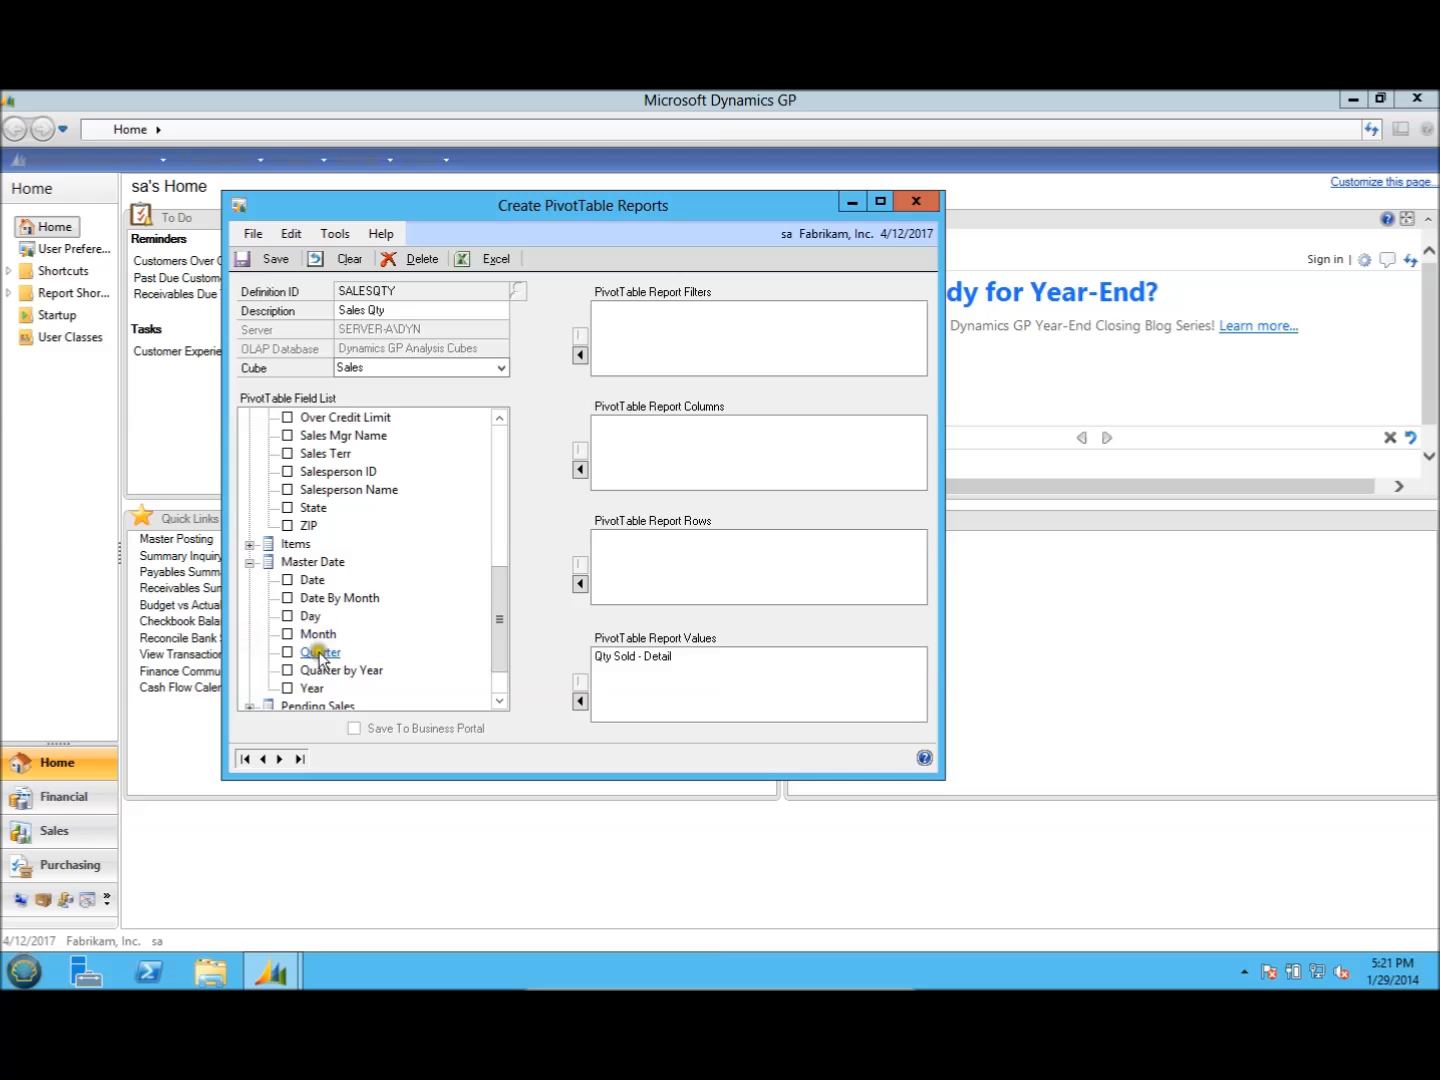
left_click(285, 688)
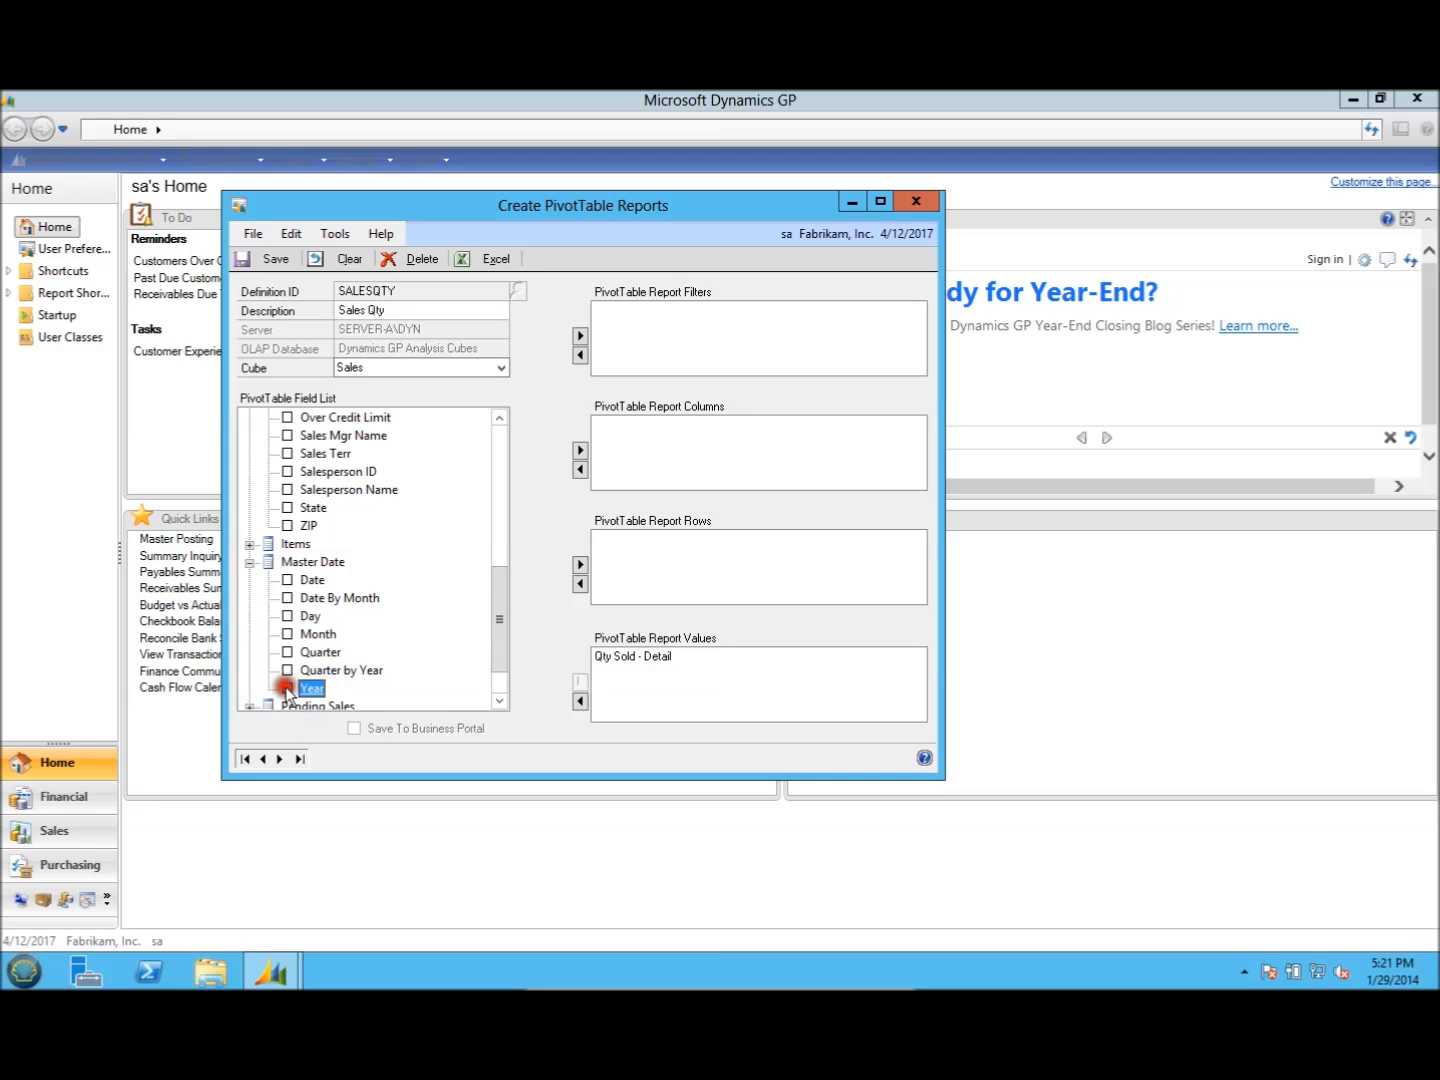
left_click(580, 336)
left_click(301, 633)
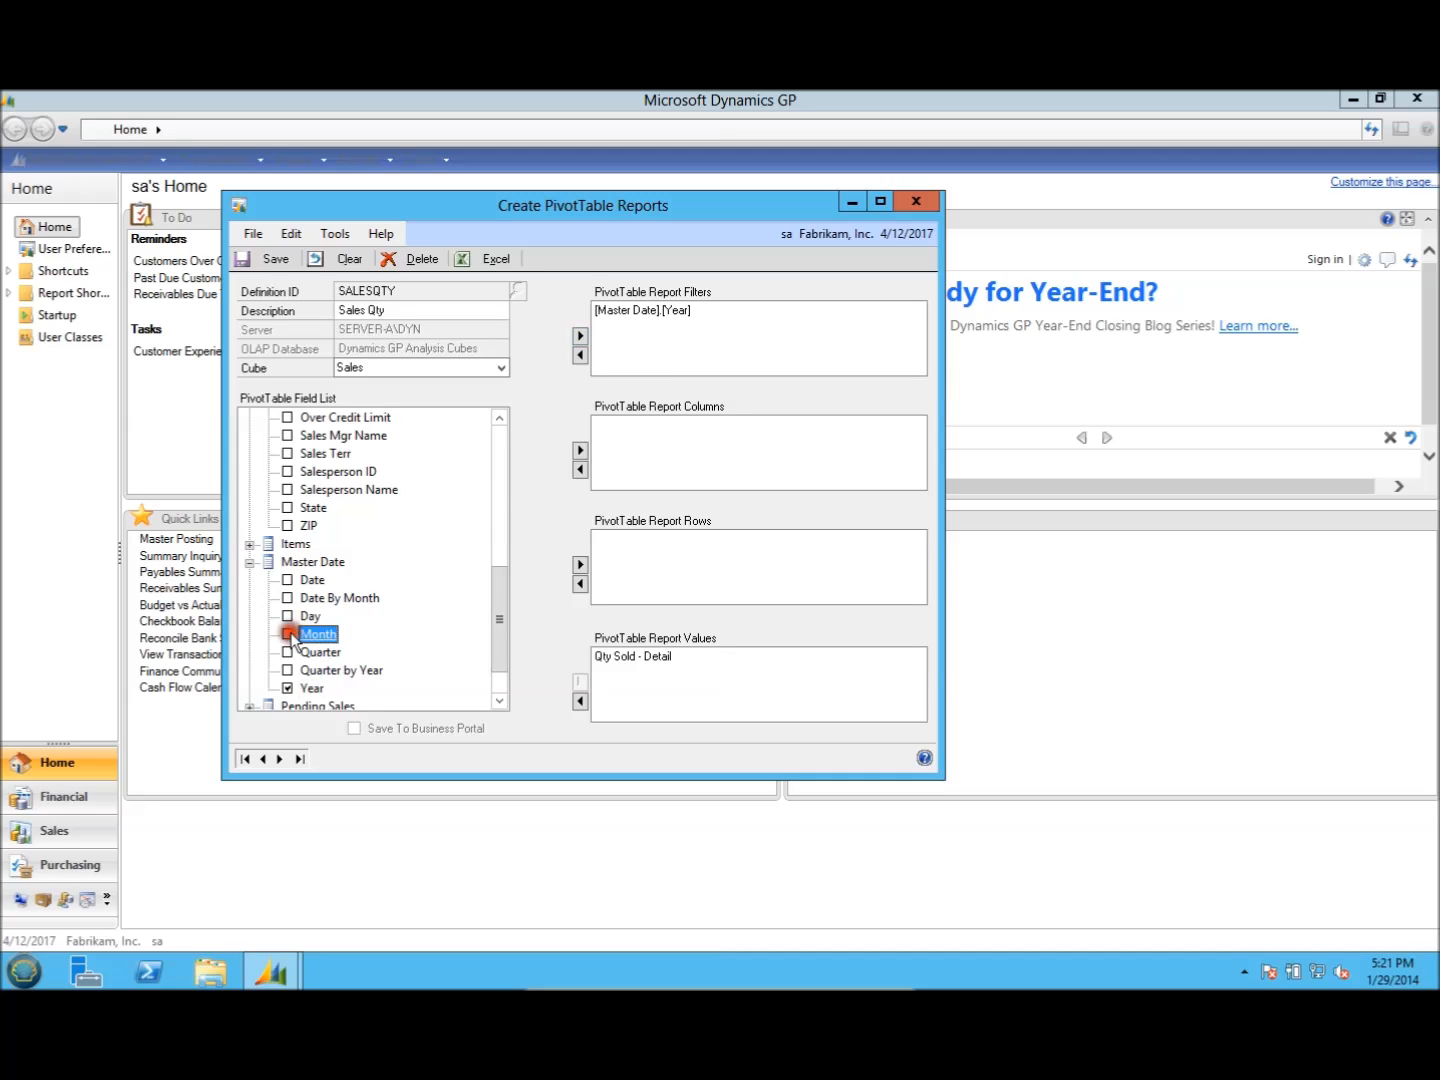
left_click(581, 450)
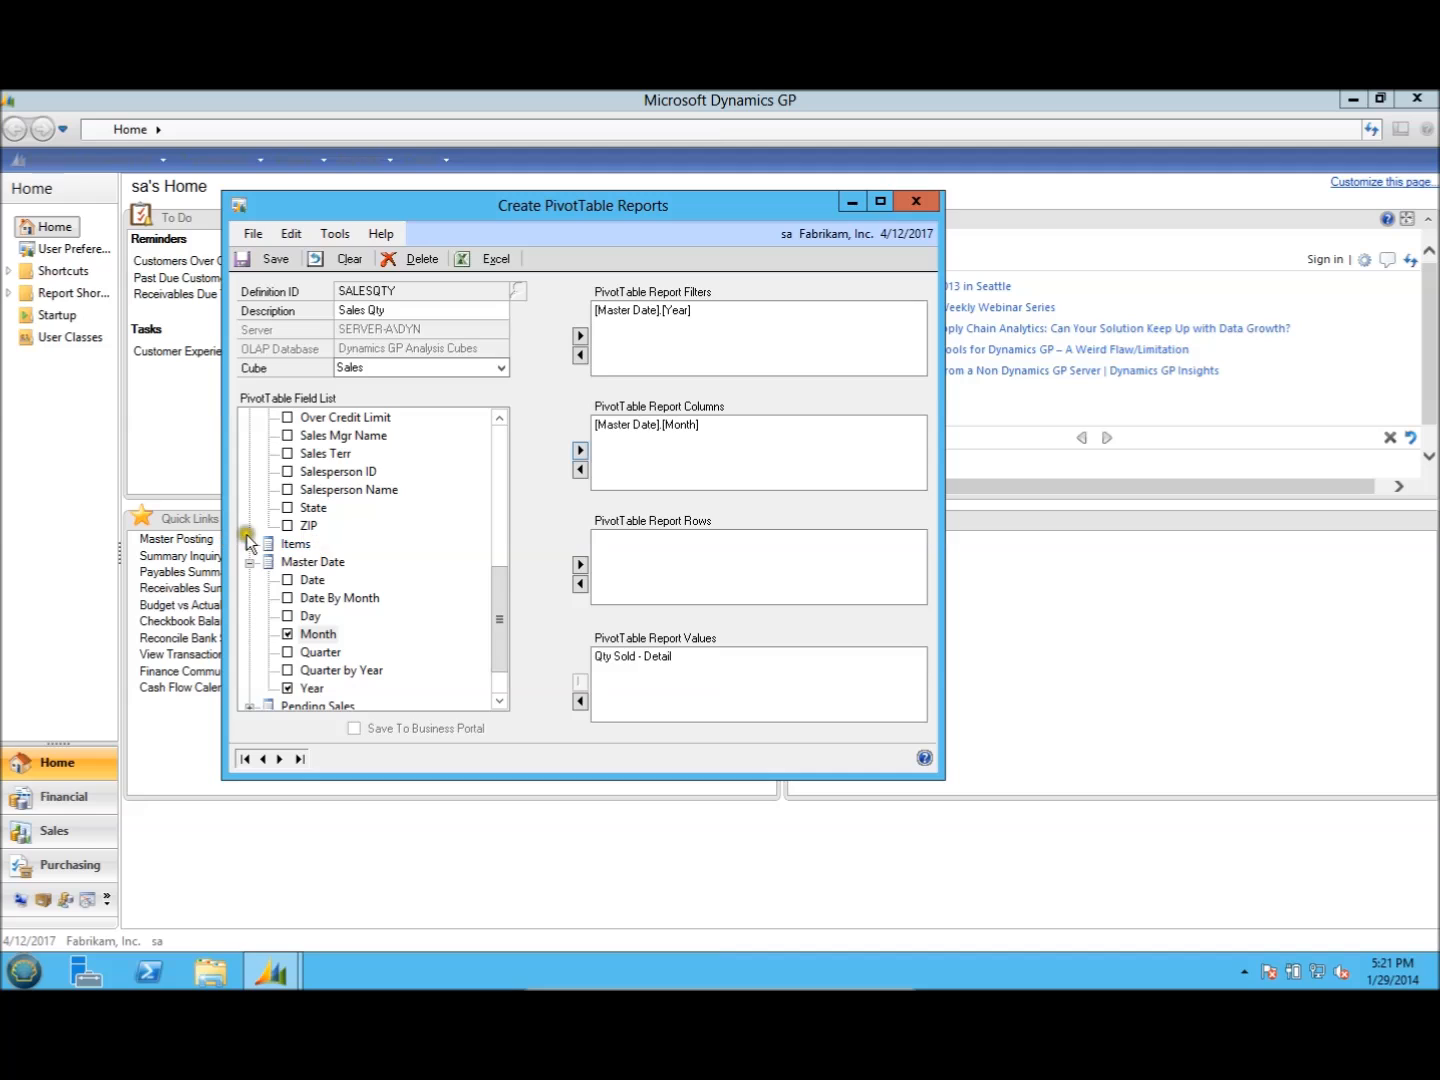
- Add Item Description from the Items dimension to the PivotTable report rows
left_click(500, 606)
left_click_drag(500, 607, 498, 627)
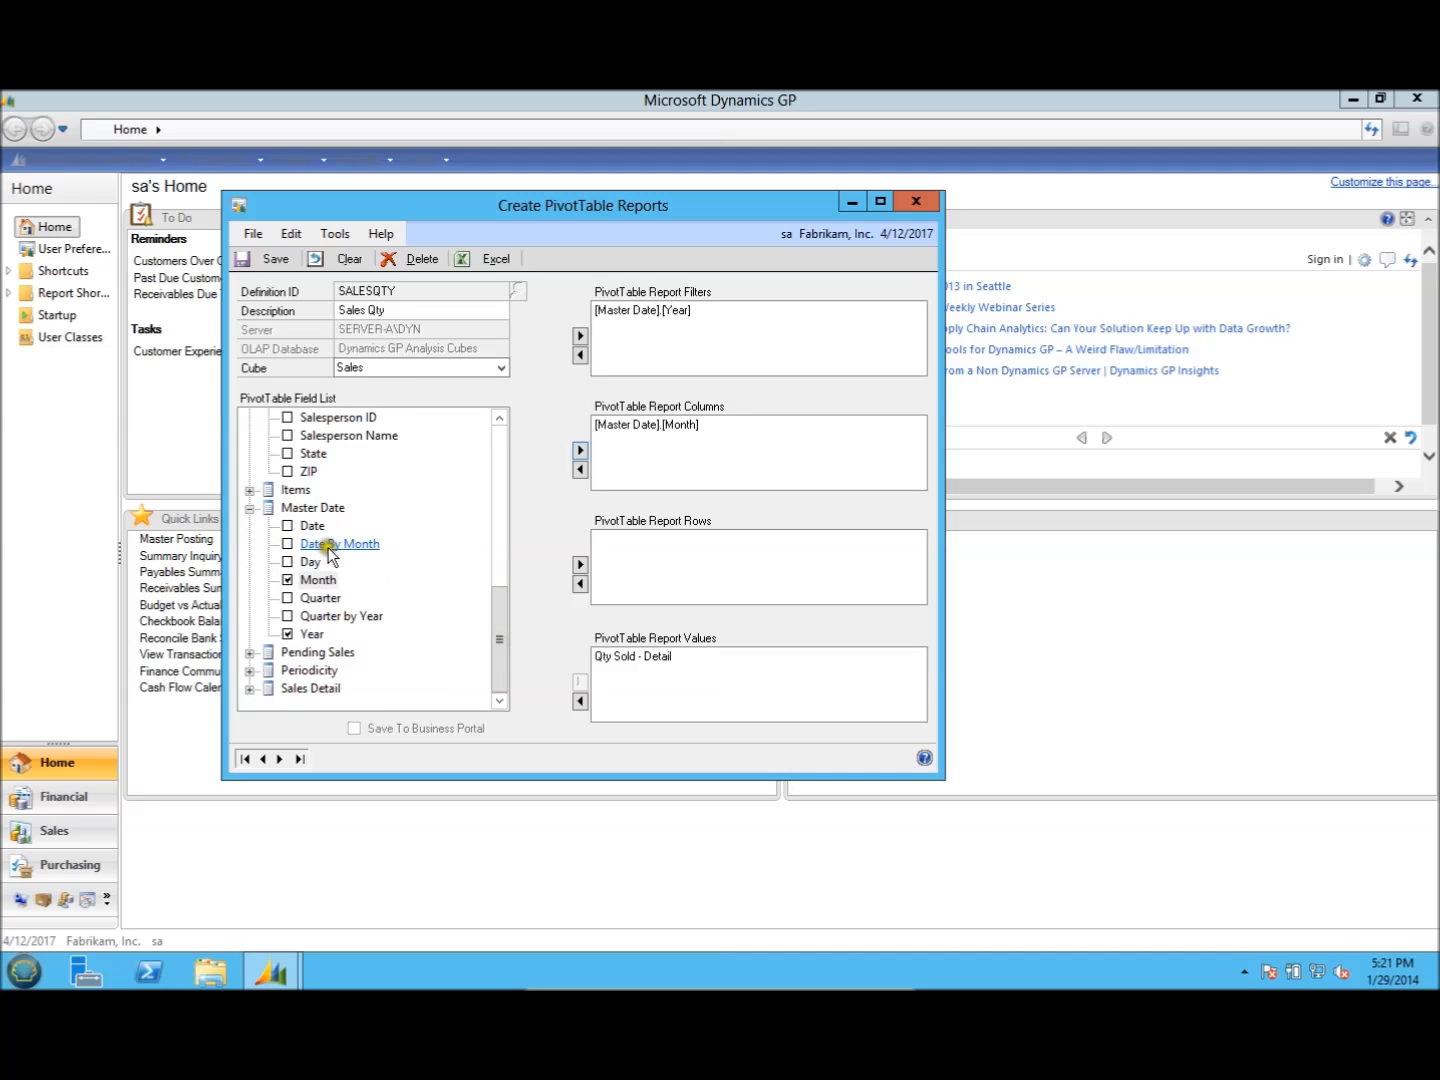
left_click(253, 686)
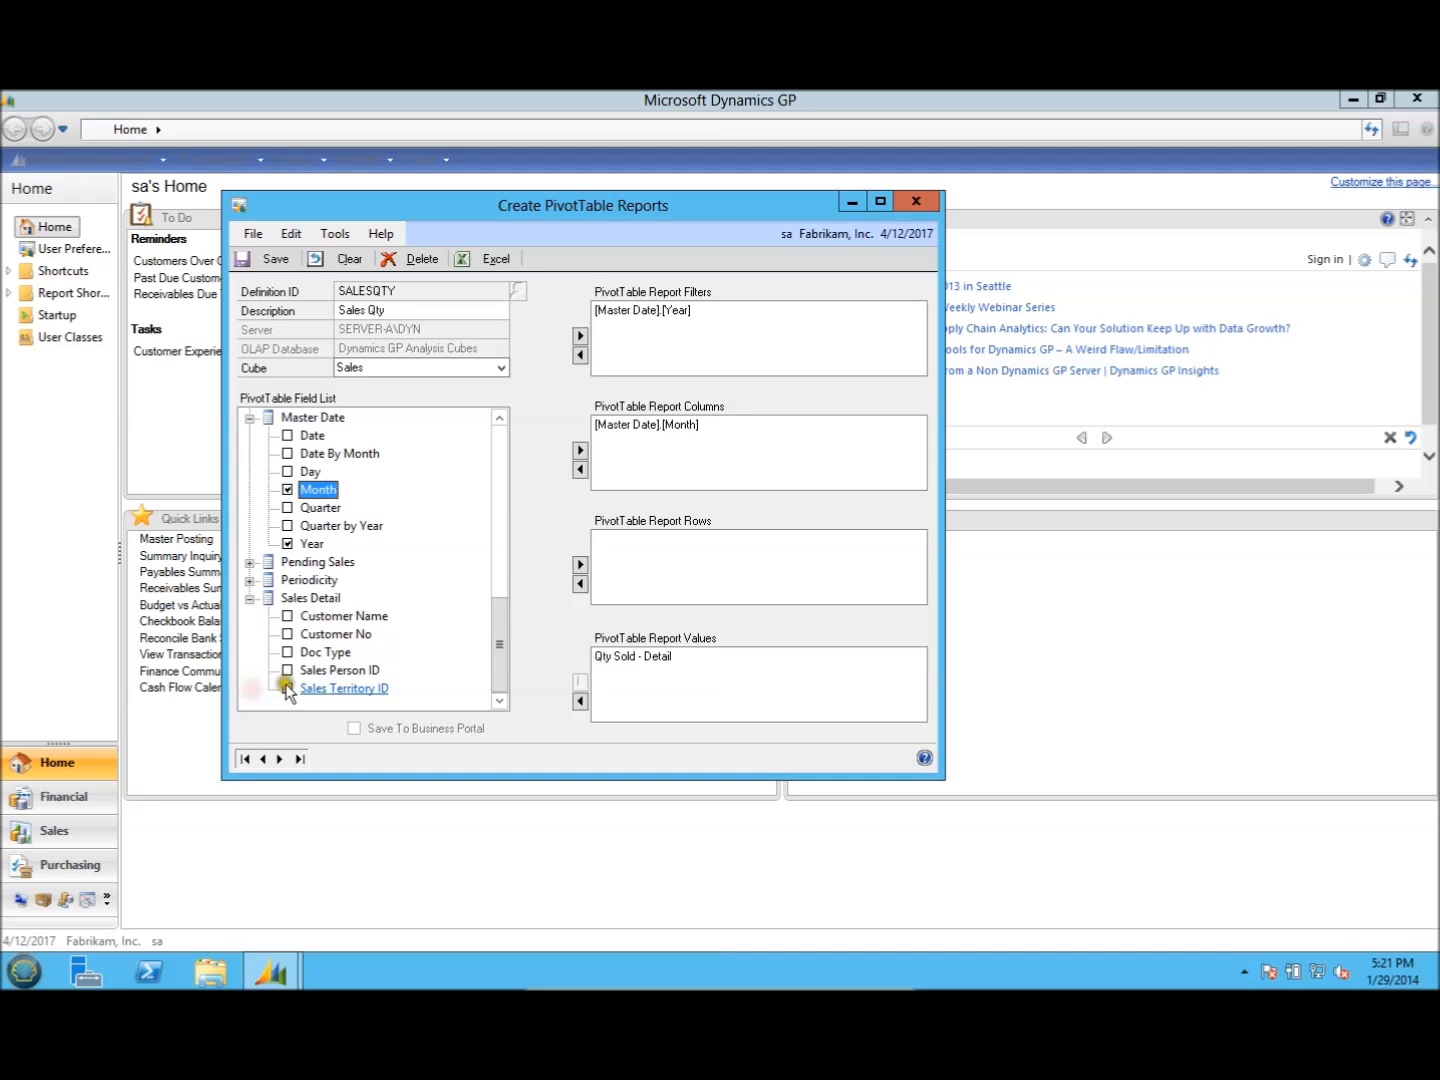
left_click(251, 581)
left_click(249, 563)
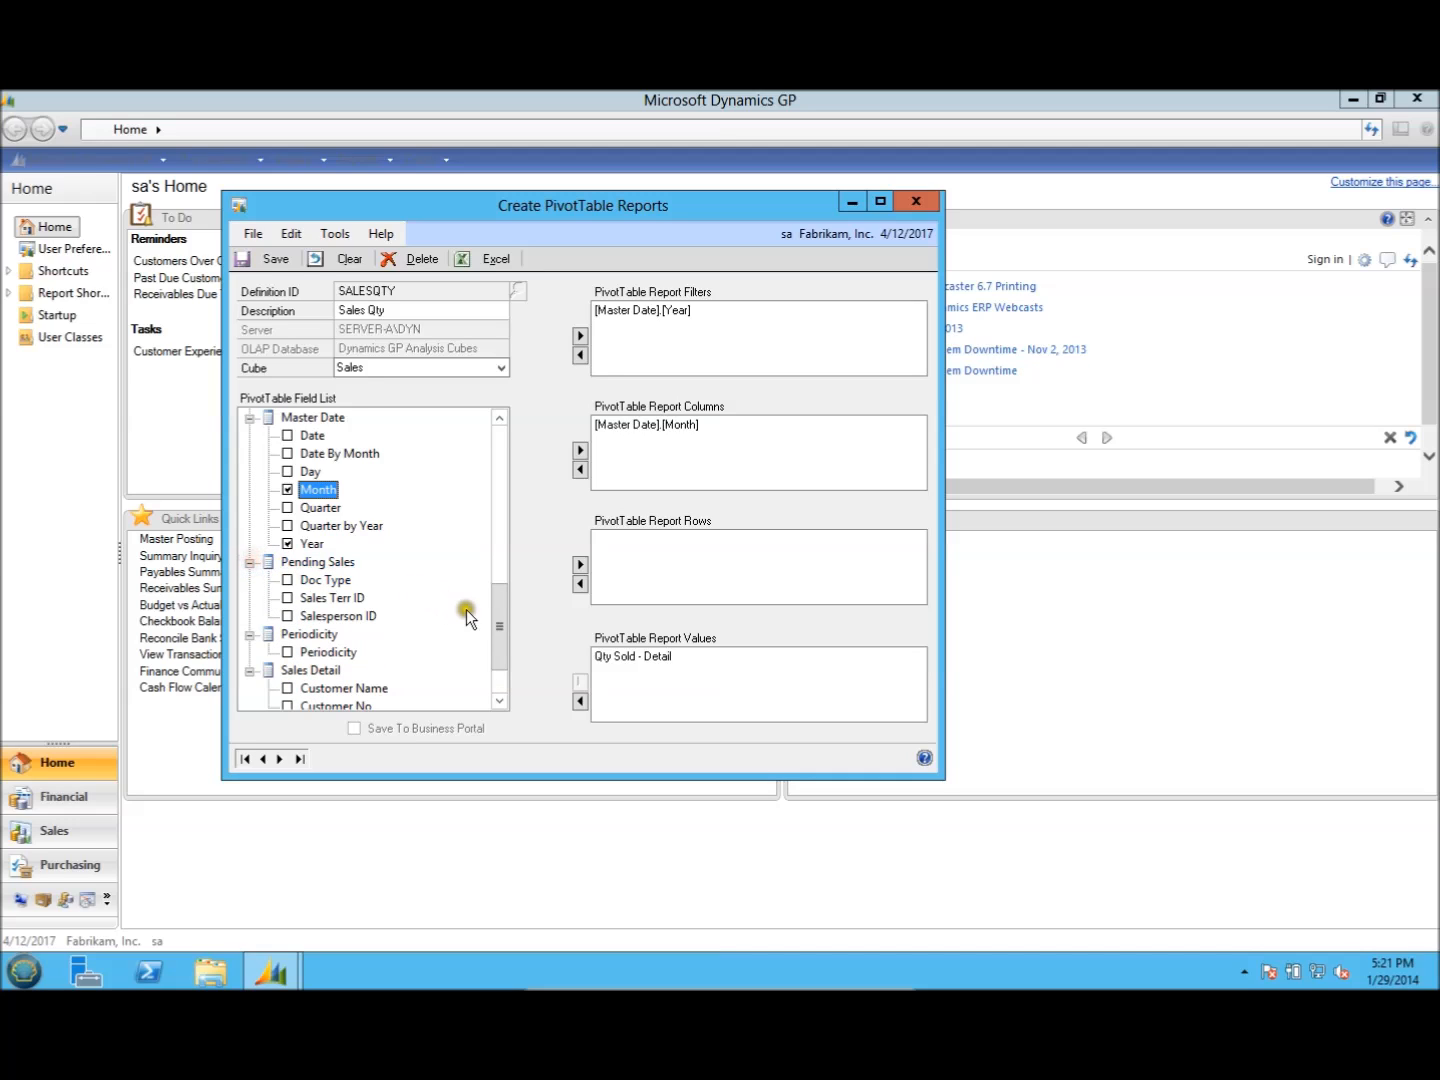
mouse_move(498, 608)
left_mouse_down()
mouse_move(514, 415)
mouse_move(491, 571)
left_mouse_up()
left_click(249, 471)
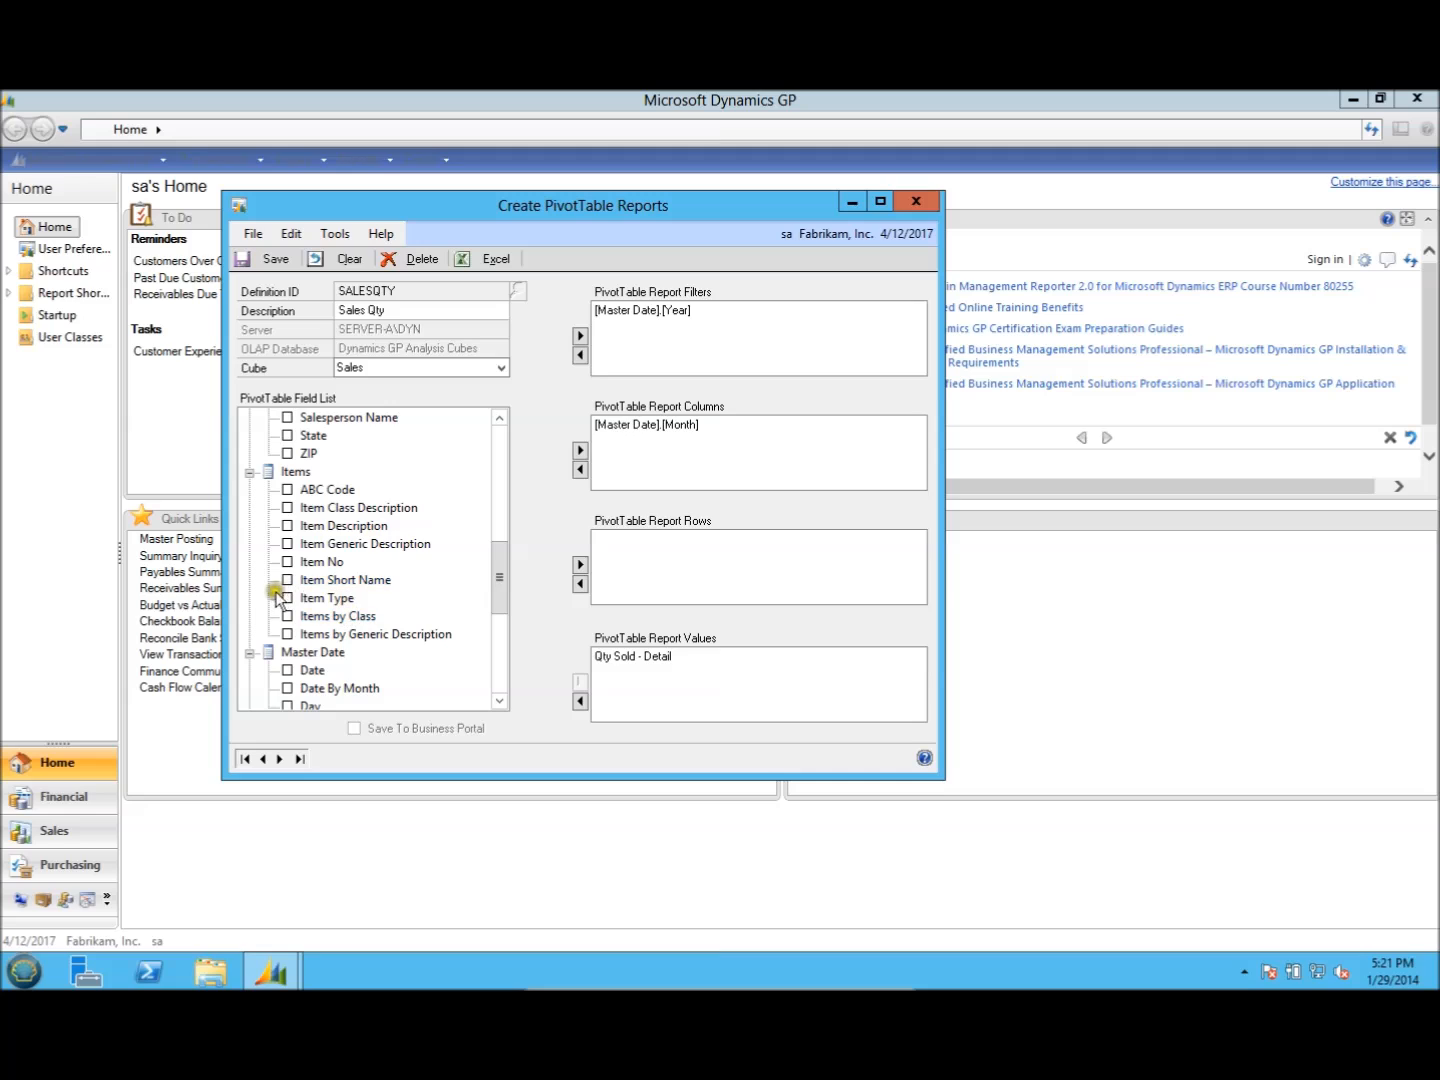
left_click(298, 527)
left_click(581, 563)
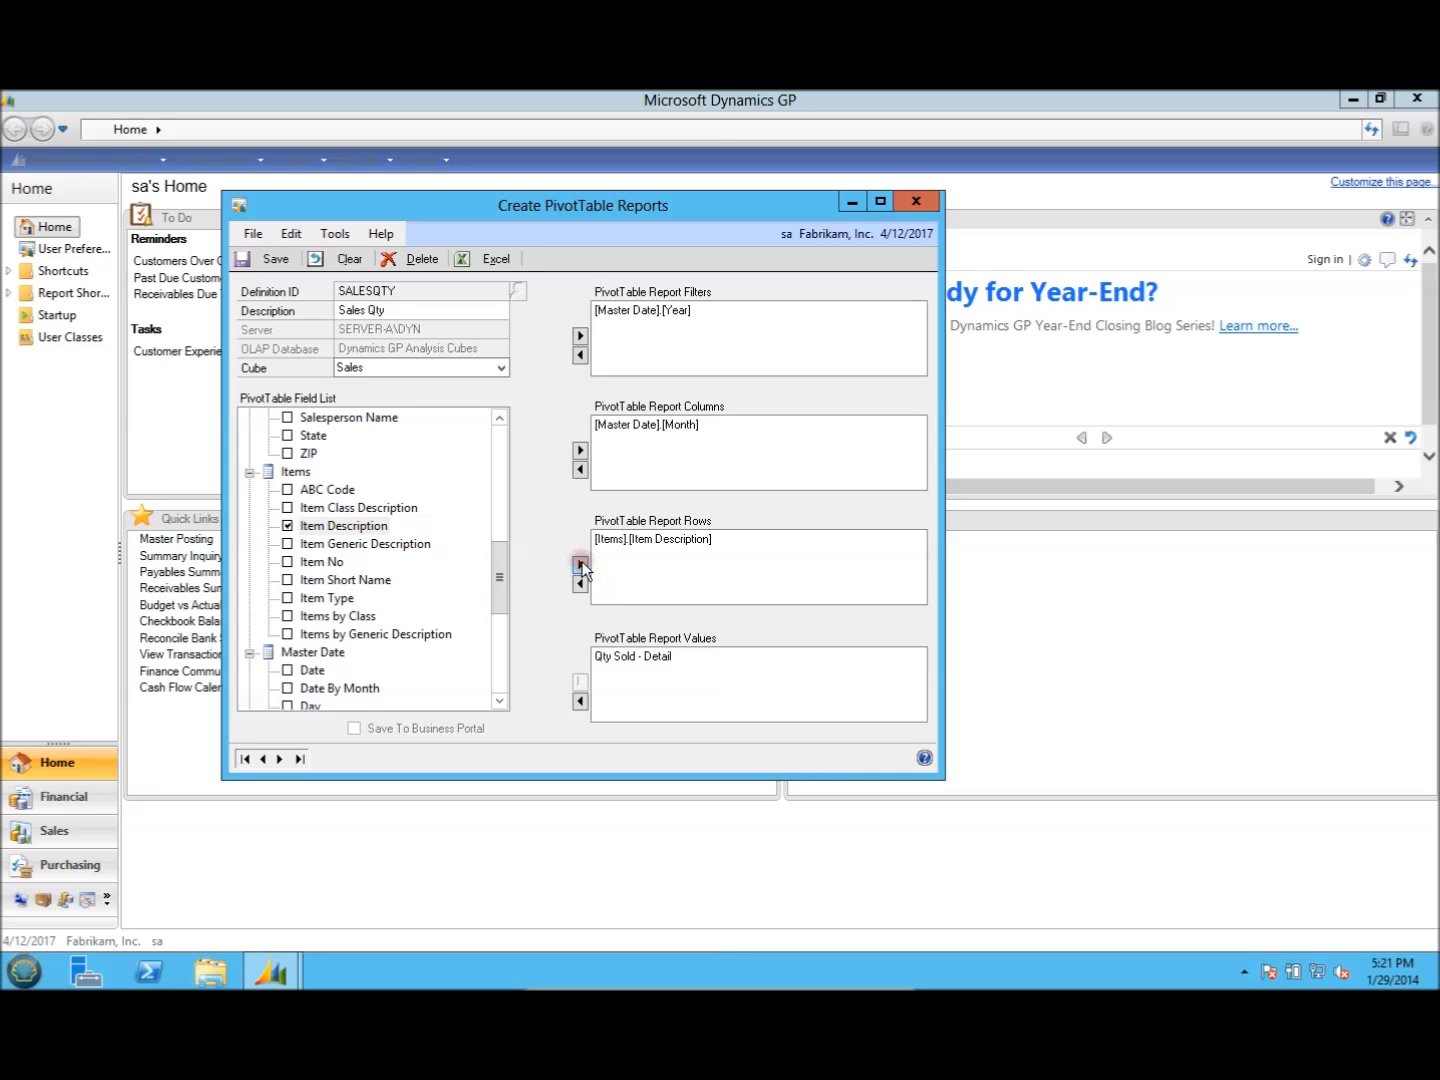
- Add Customer Name from the Sales Detail dimension to the PivotTable report rows
left_click_drag(505, 563, 507, 635)
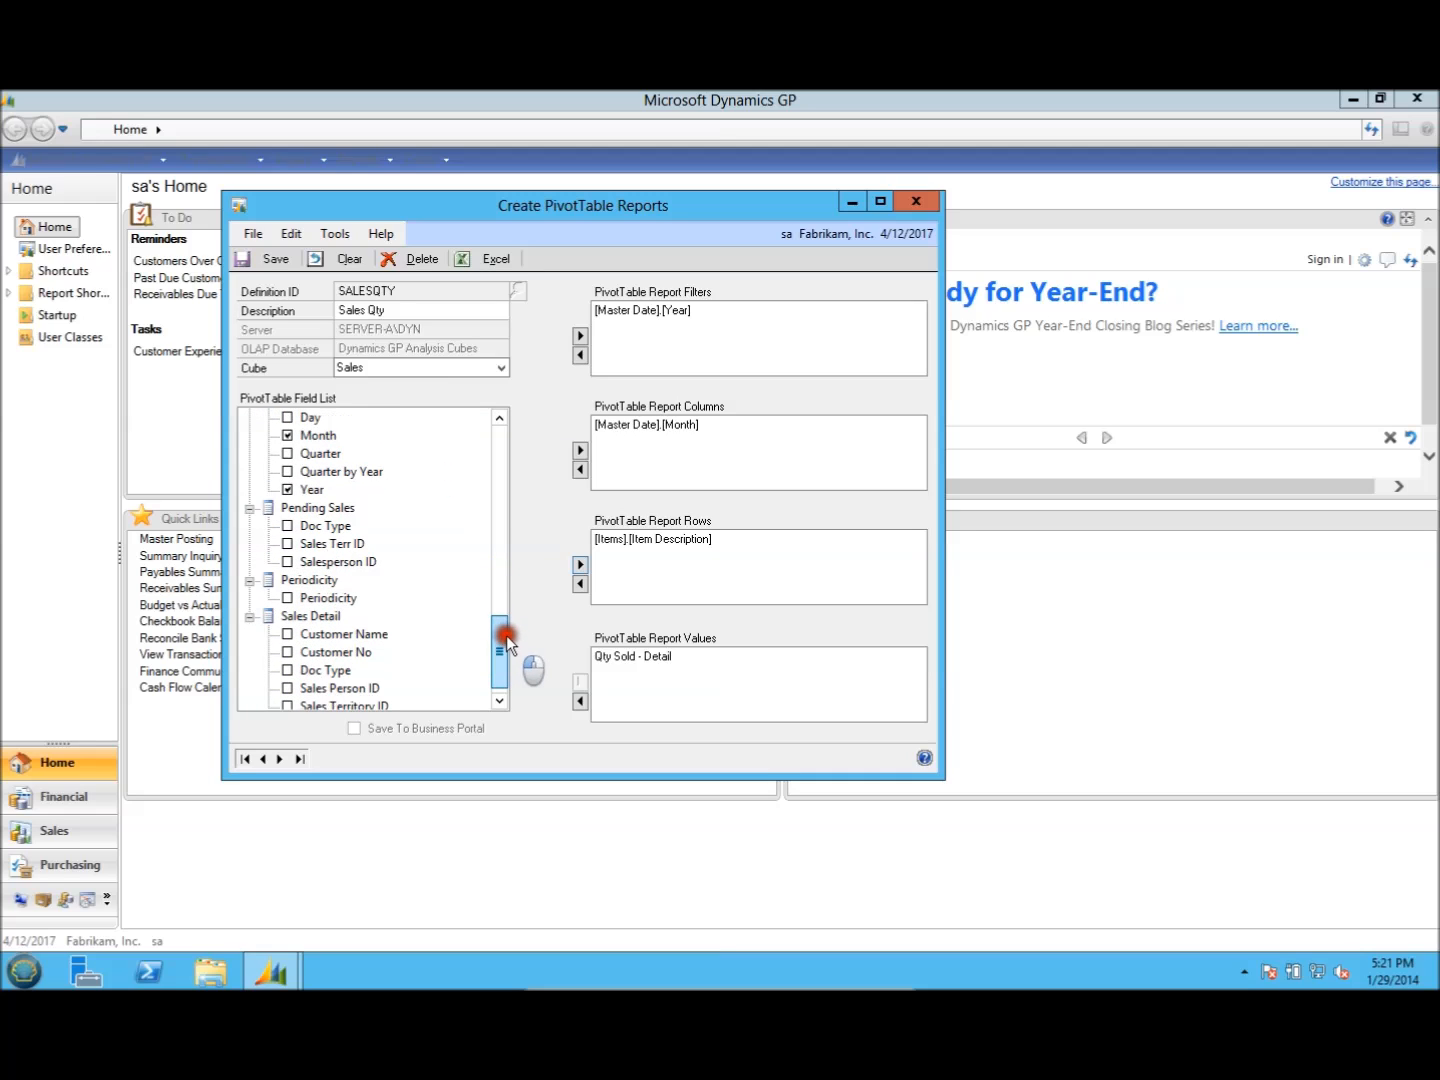
left_click(290, 641)
left_click(580, 563)
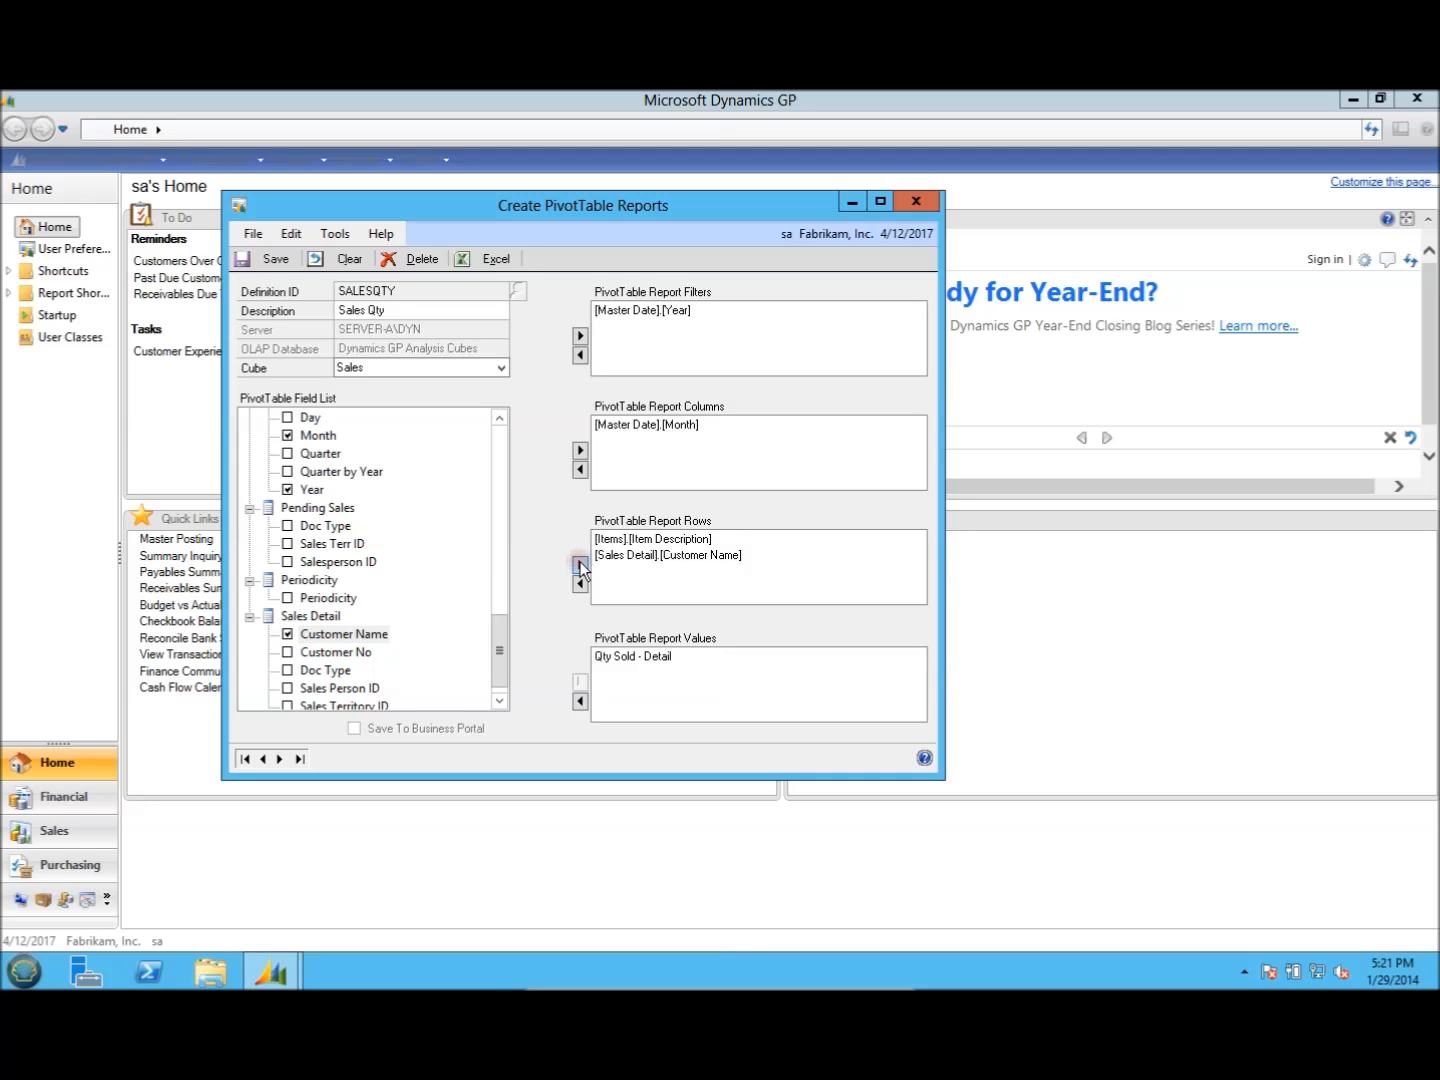
- Reorder the report rows by removing Item Description and adding it again below Customer Name
left_click(634, 540)
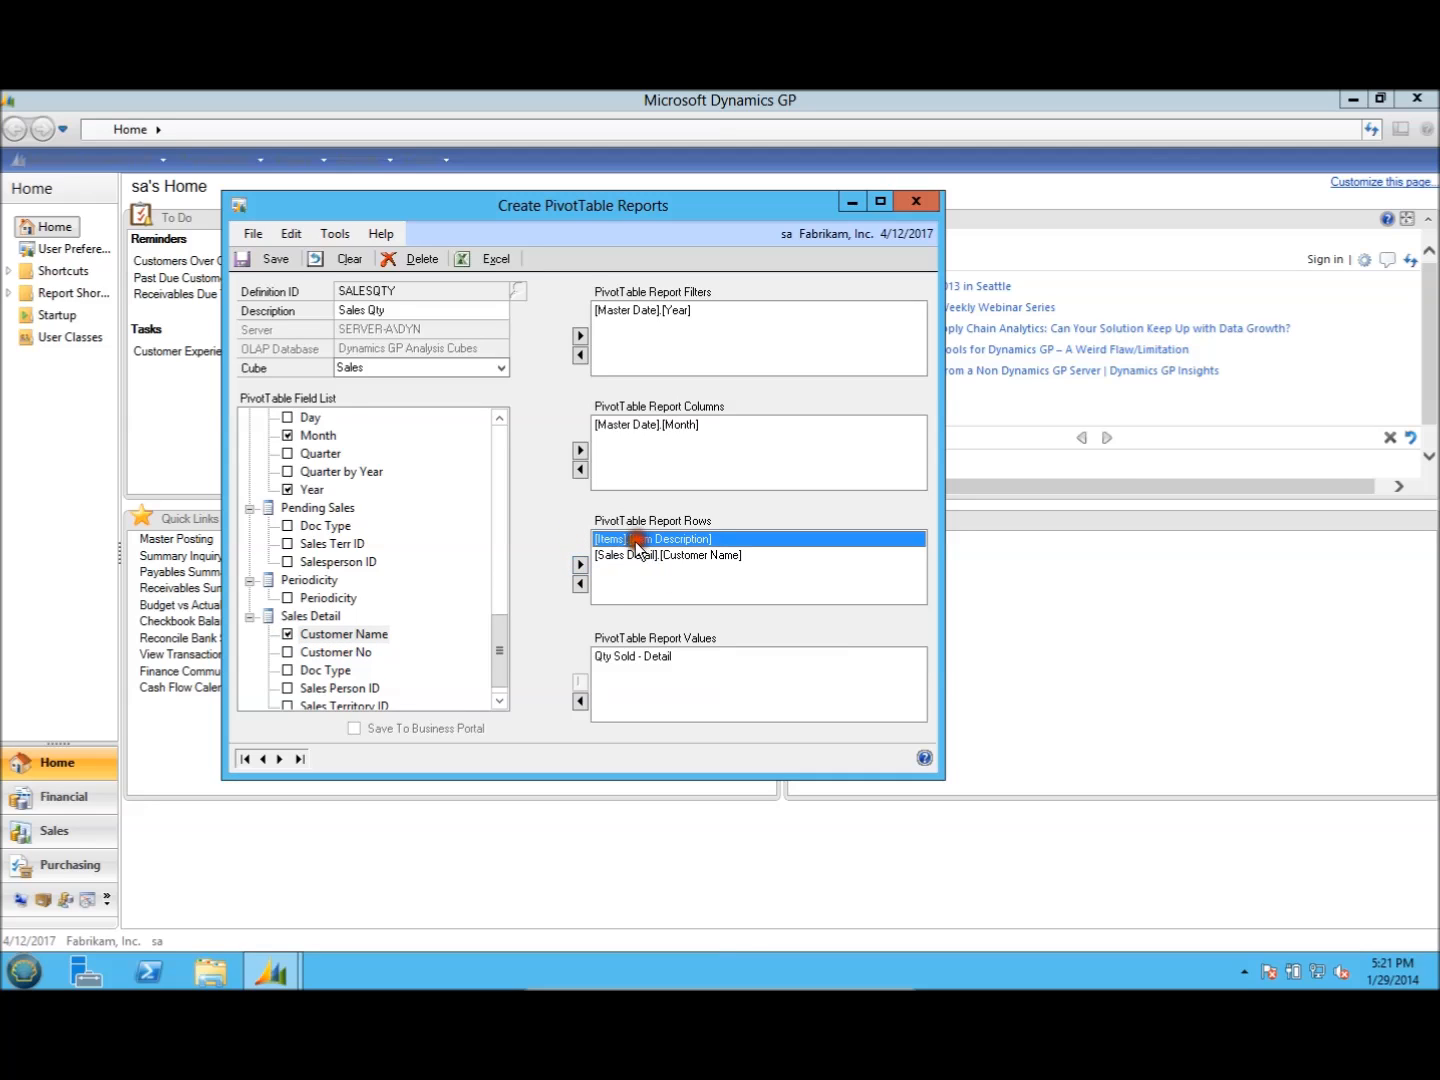
left_click(581, 582)
left_click(421, 636)
left_click_drag(491, 641, 520, 556)
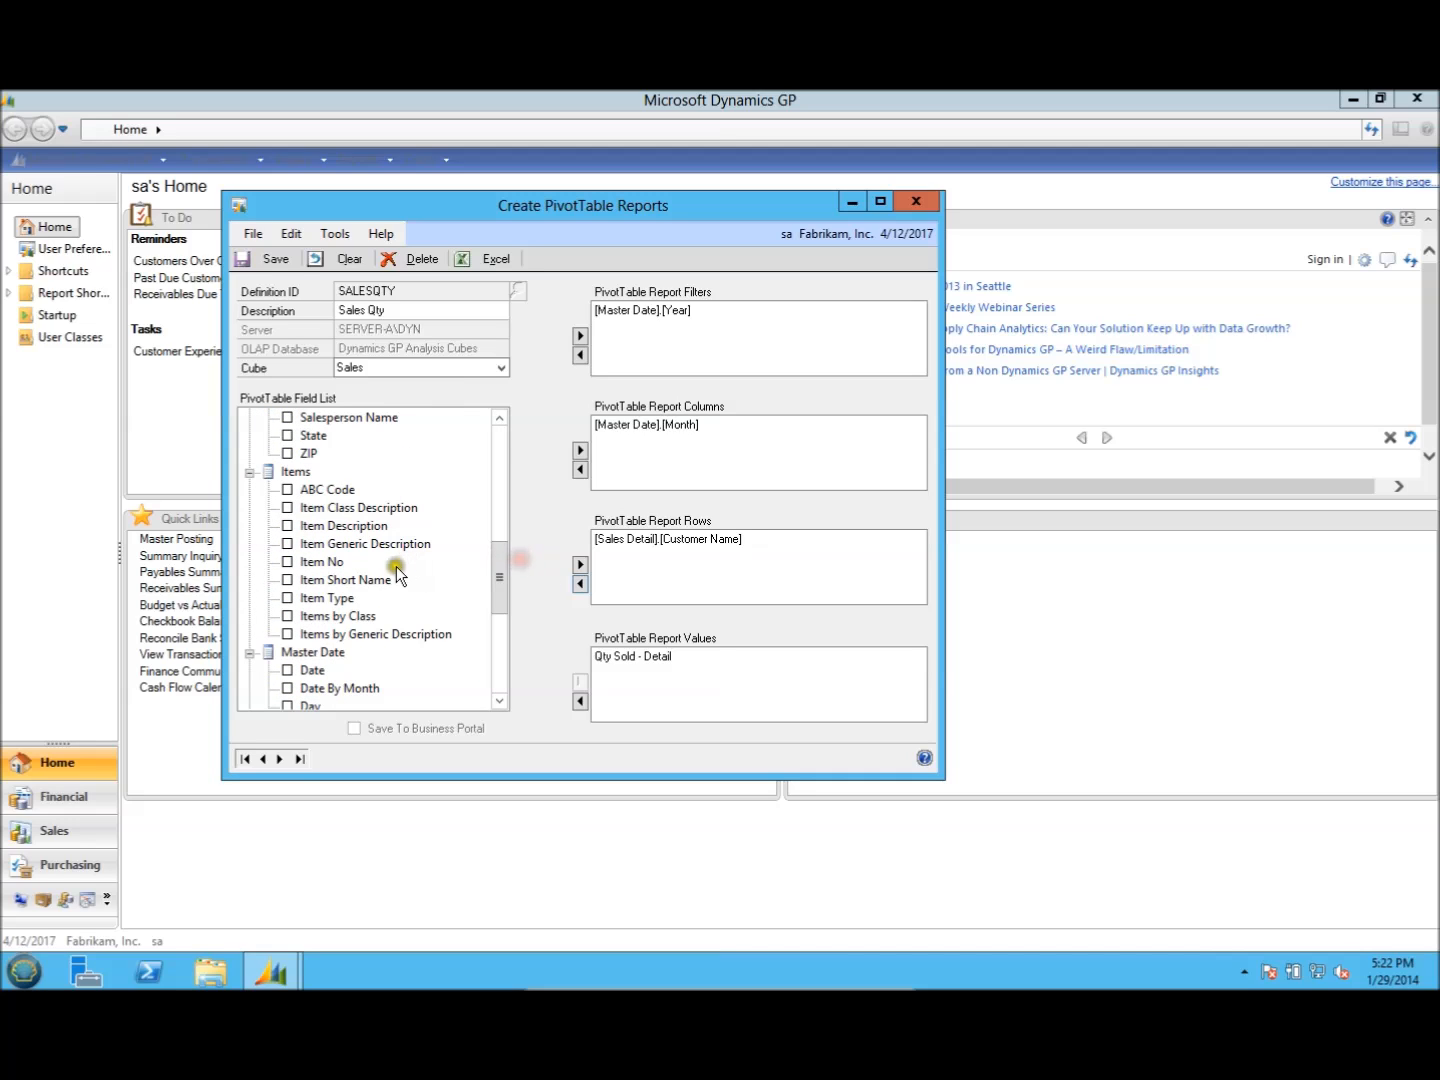
left_click(288, 526)
left_click(580, 563)
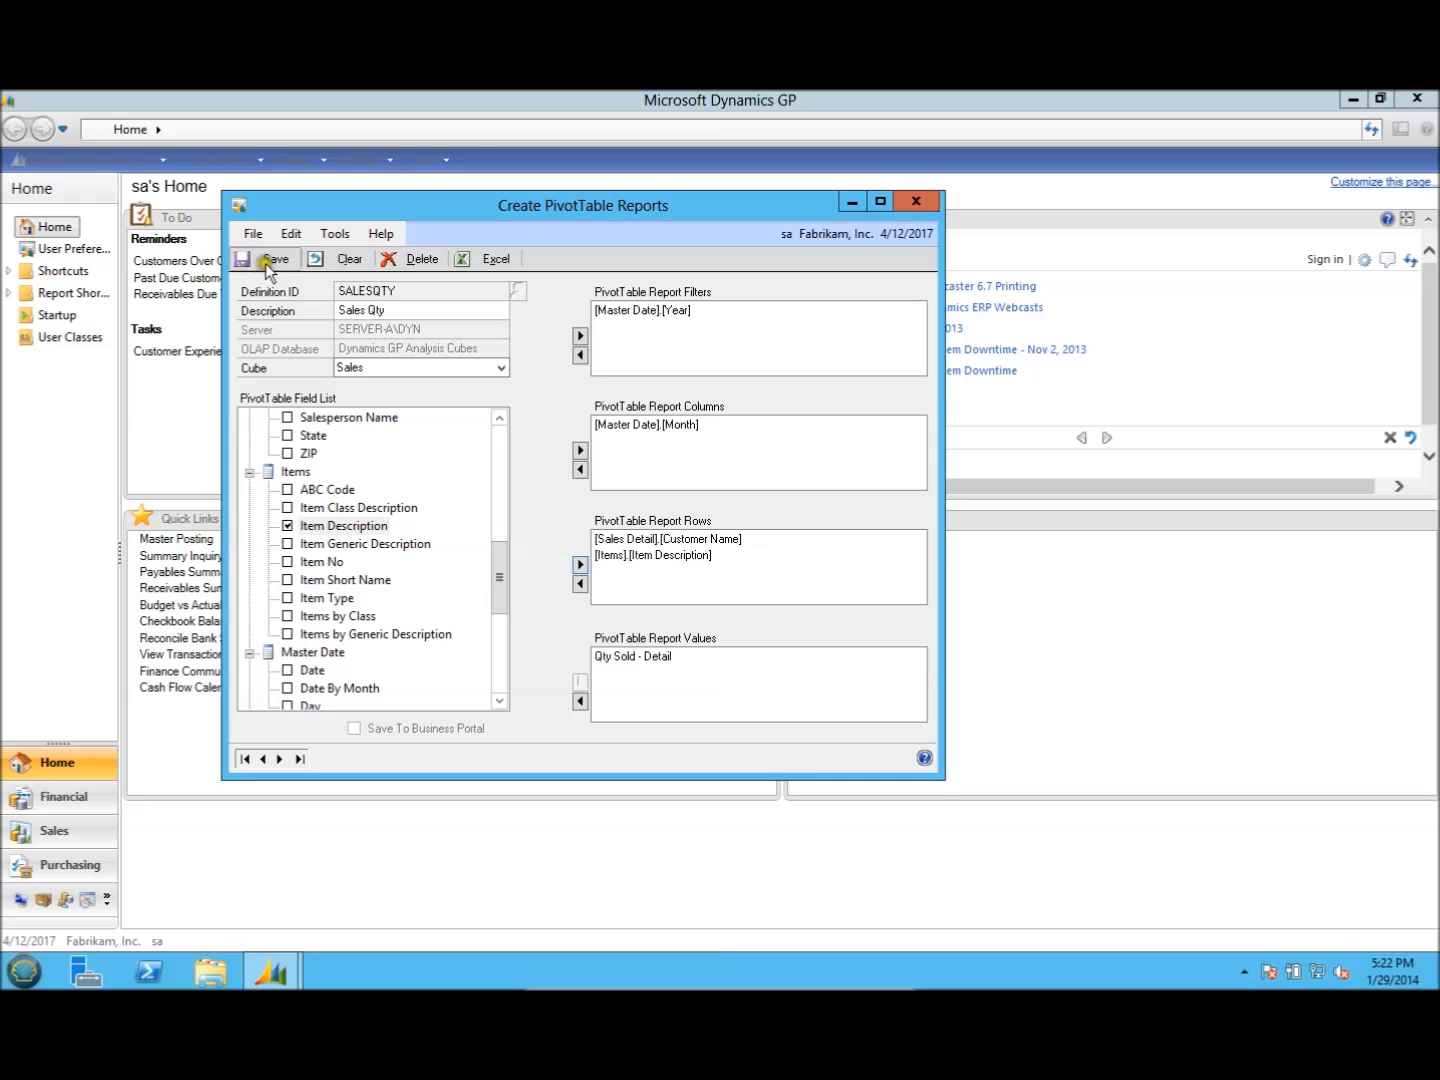
- Save the definition, open the report in Excel despite the file format mismatch, and enable its external data content
left_click(486, 259)
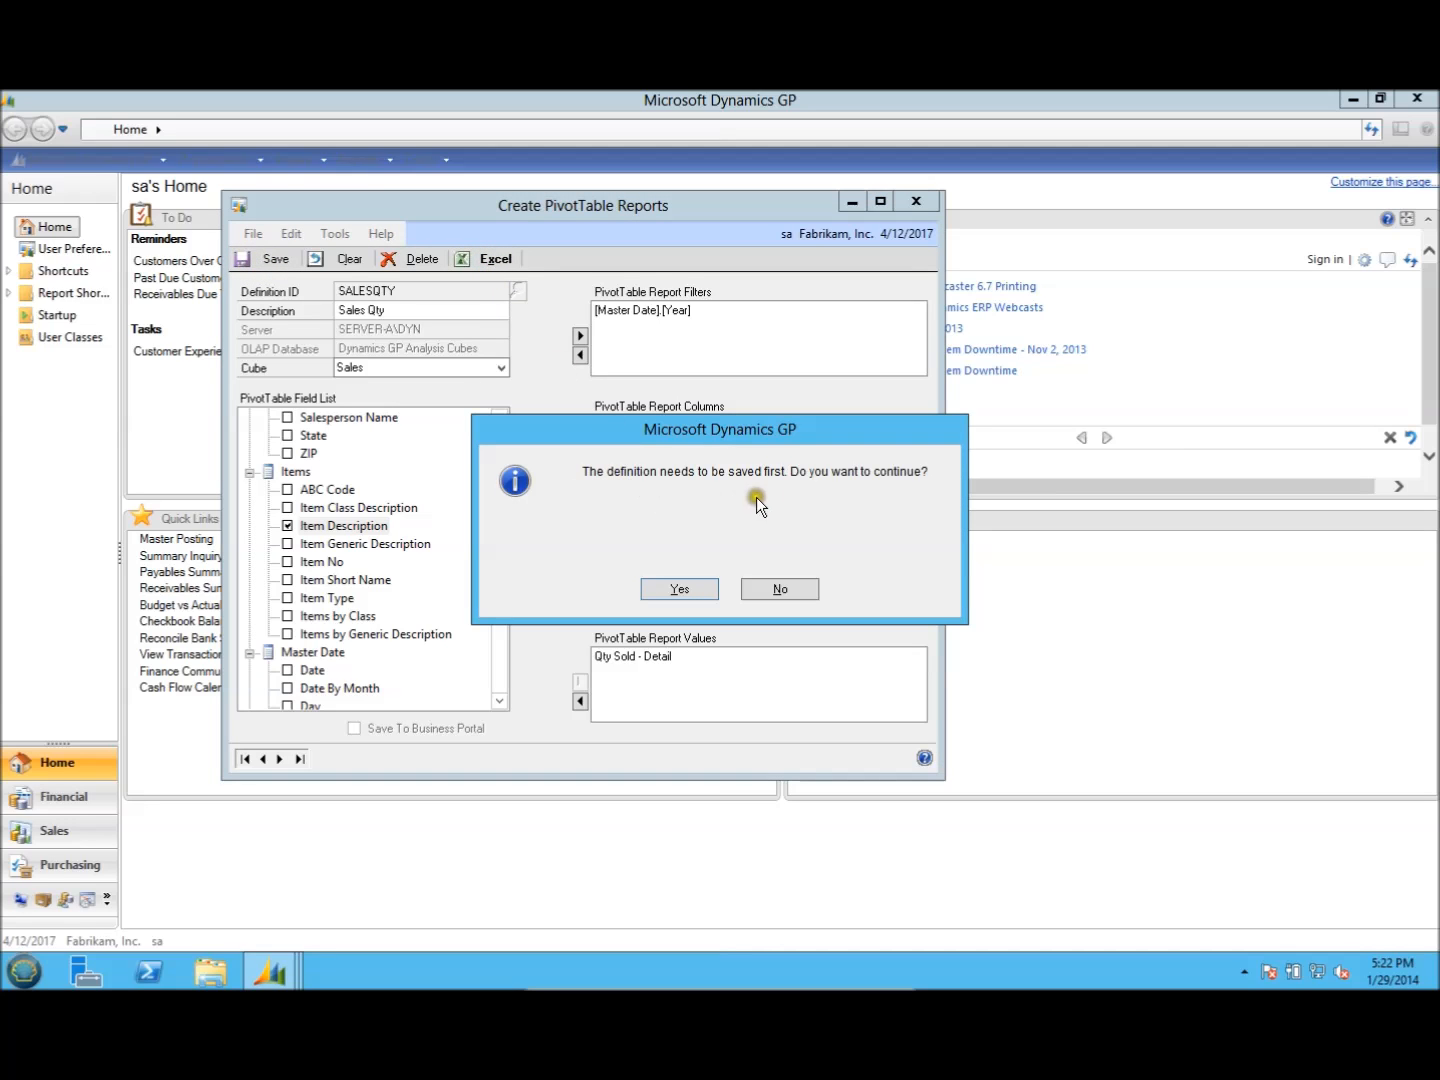
left_click(665, 588)
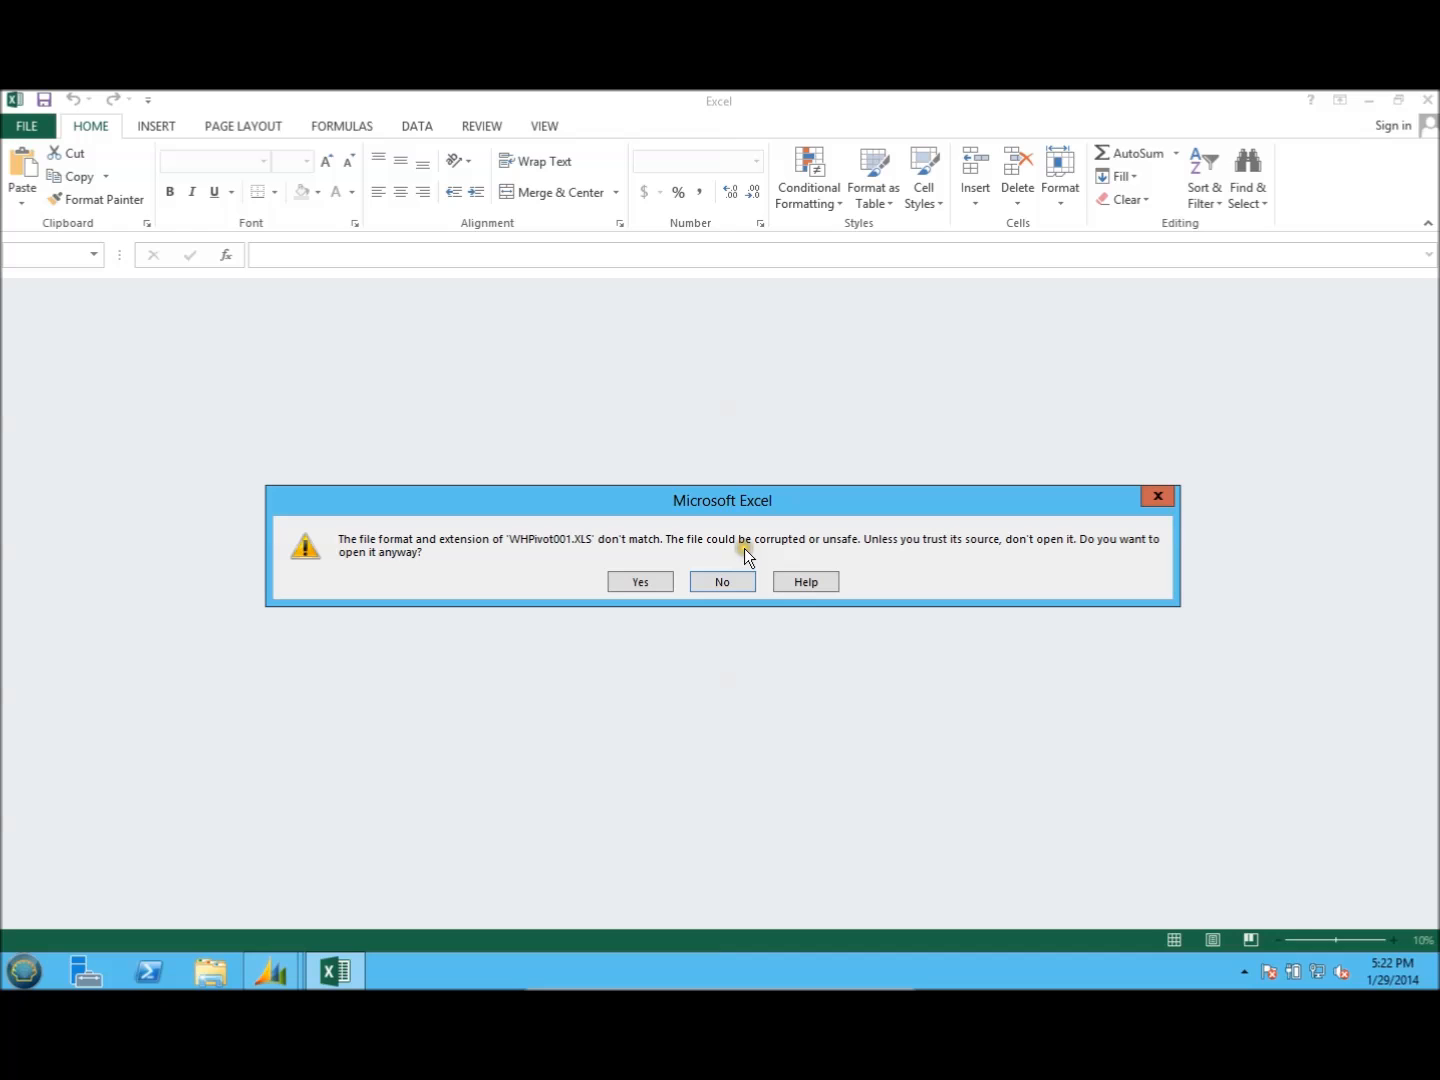
left_click(645, 583)
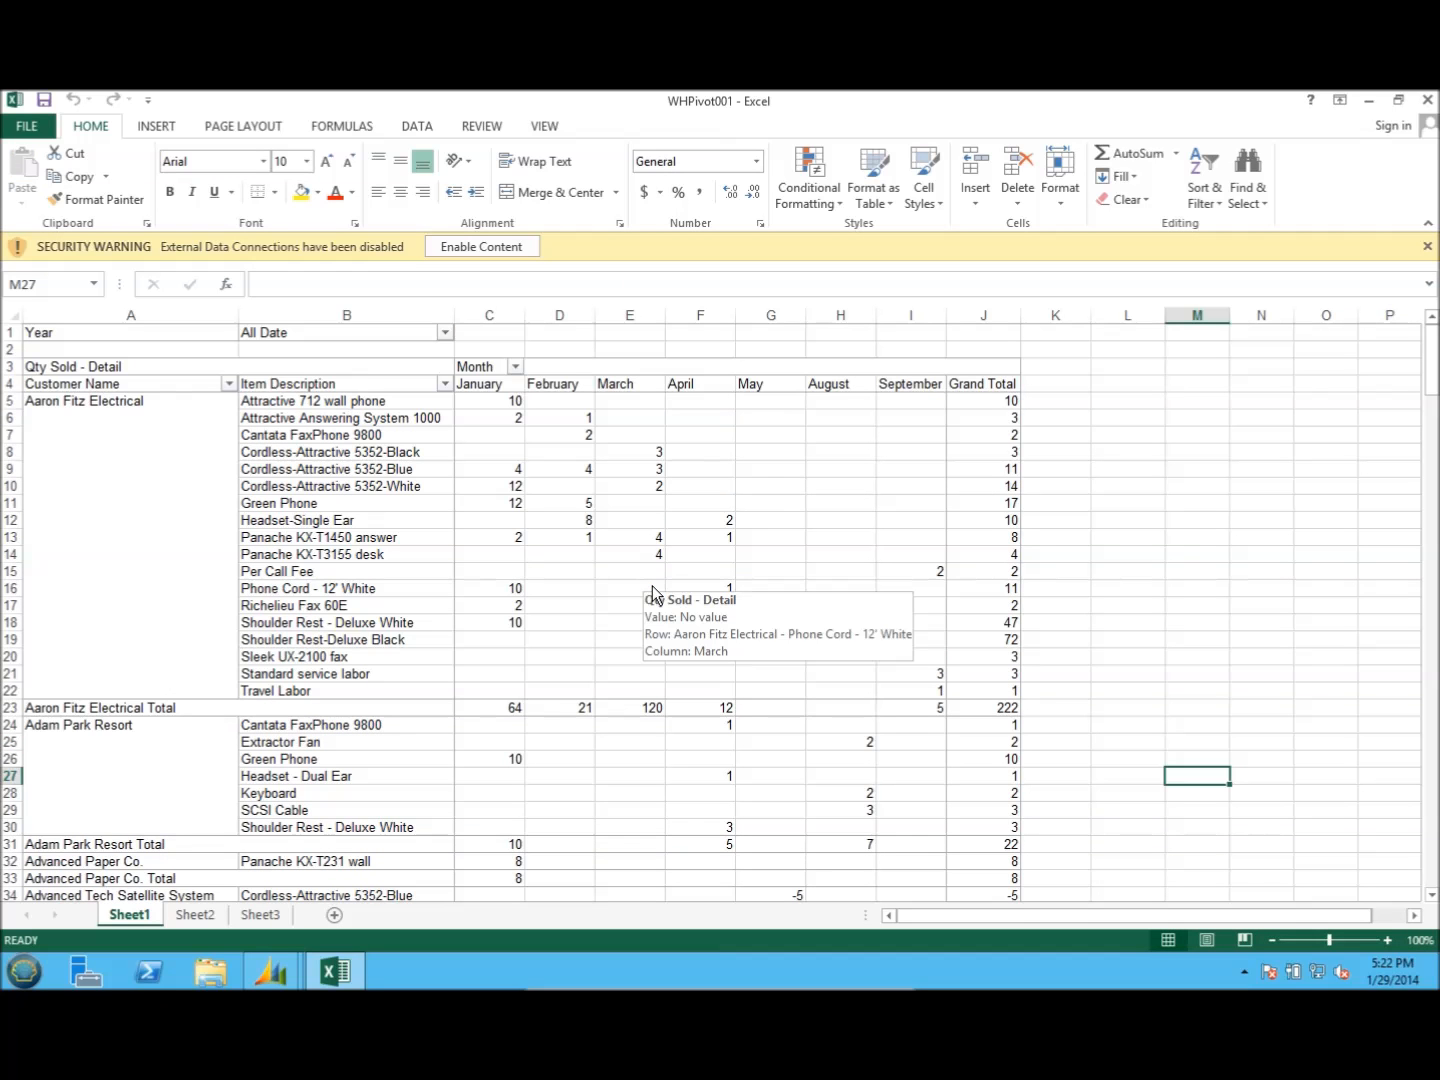
left_click(510, 247)
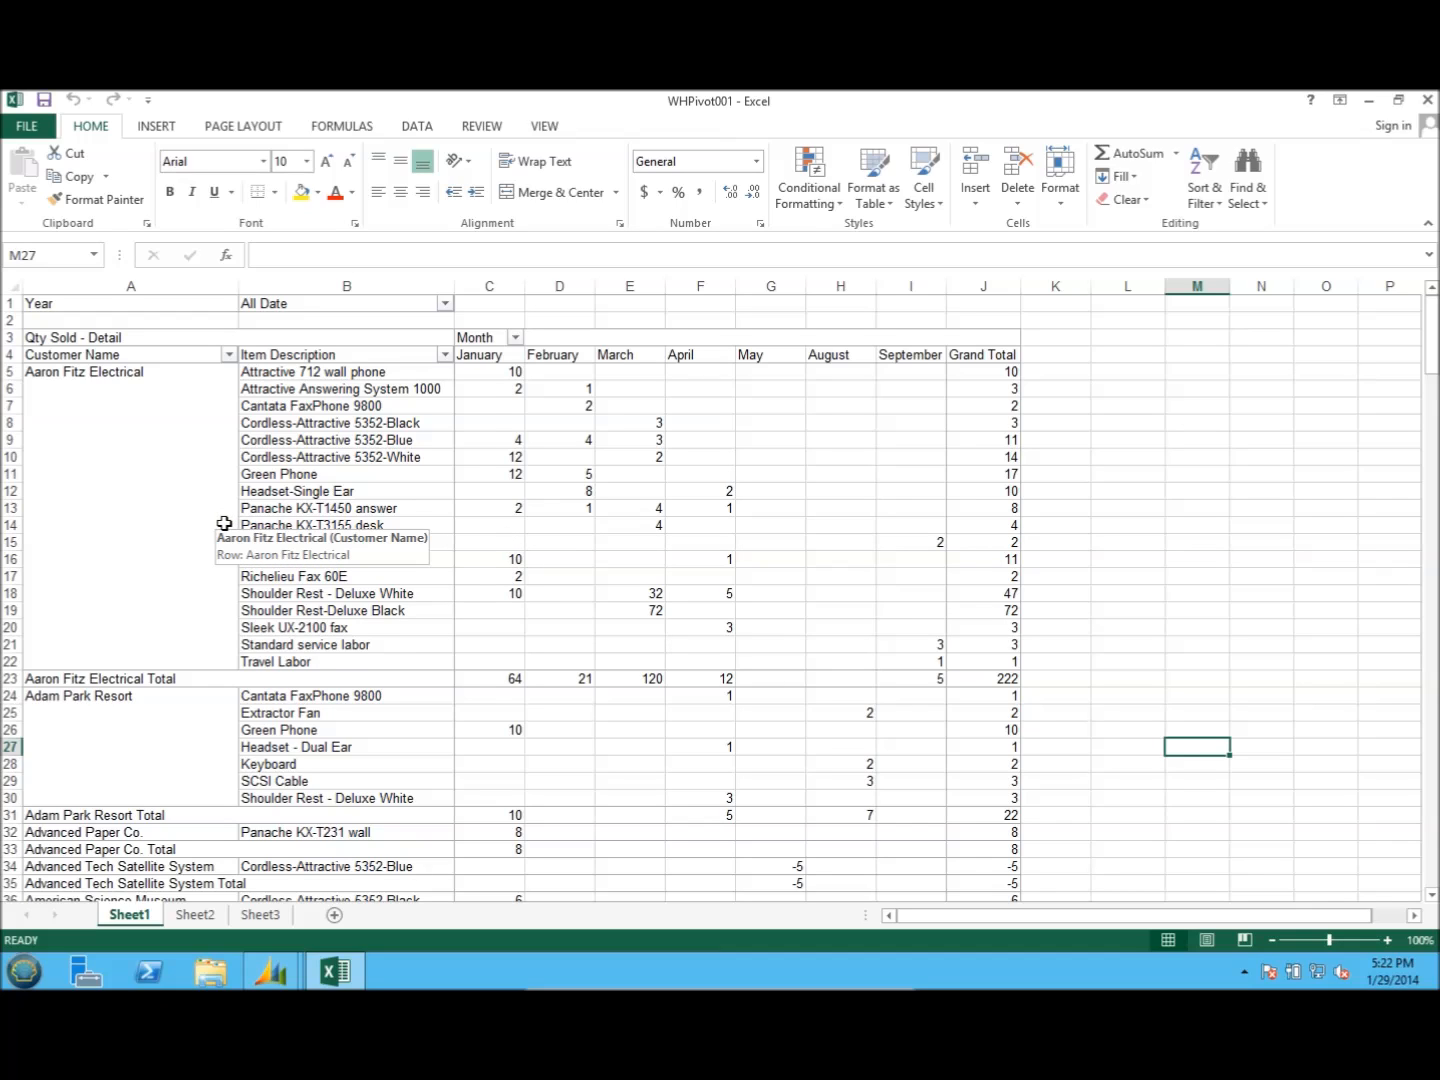
- Add Sales Person ID from the Sales Detail dimension to the PivotTable rows above Customer Name
left_click(197, 427)
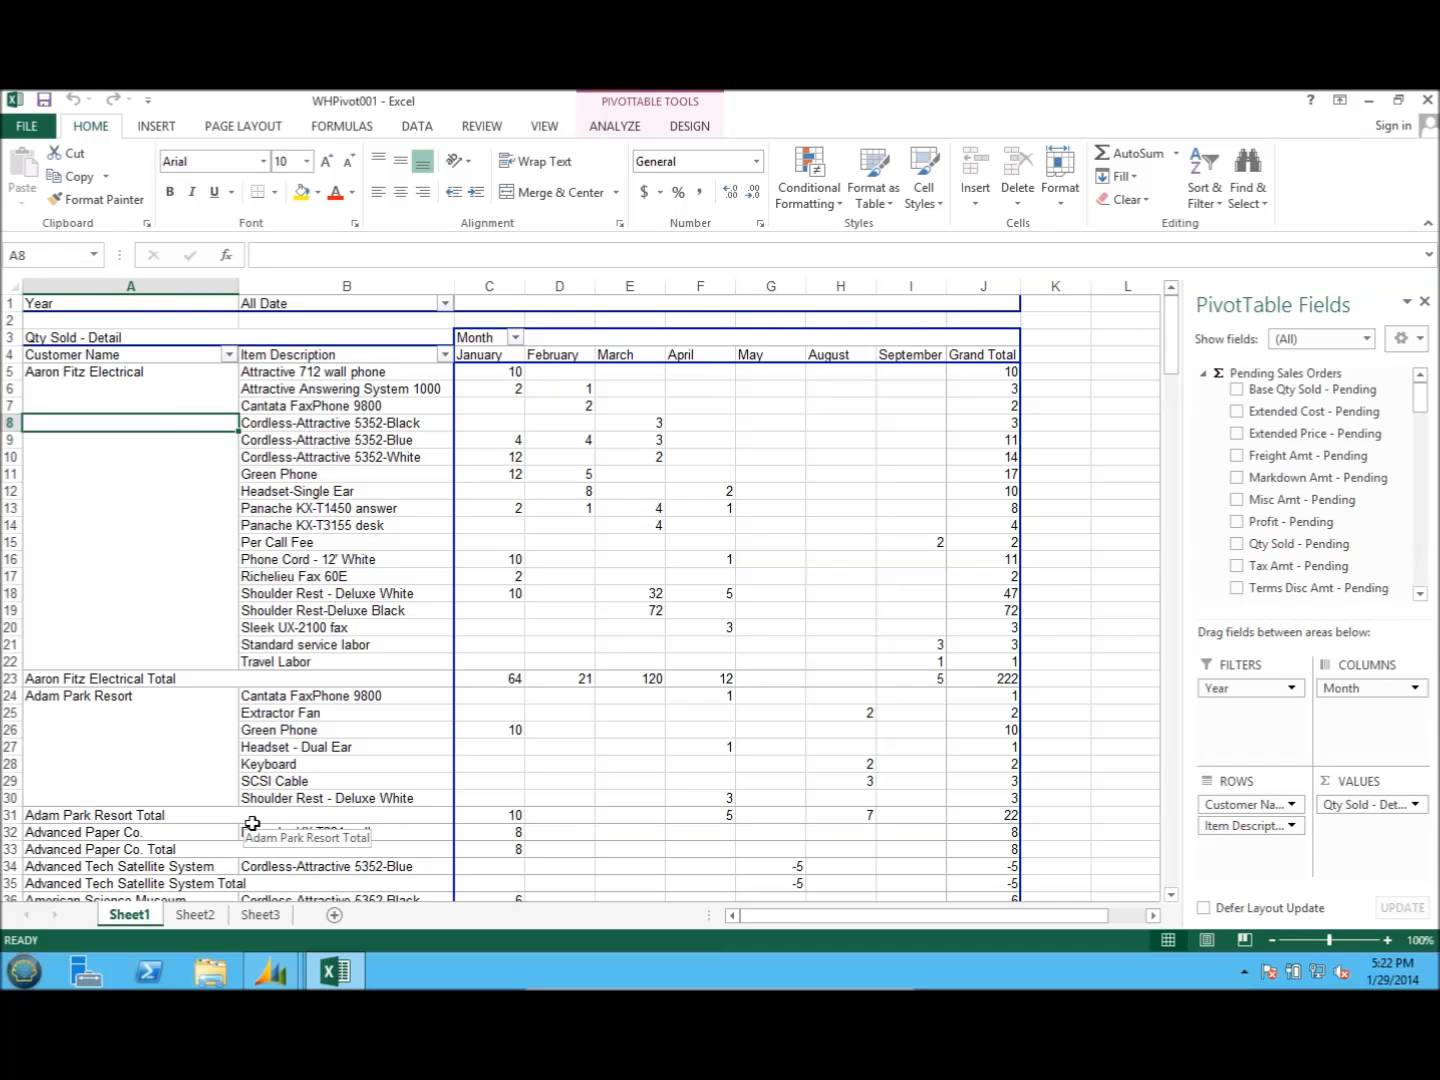
left_click(1423, 402)
left_click_drag(1423, 402, 1433, 572)
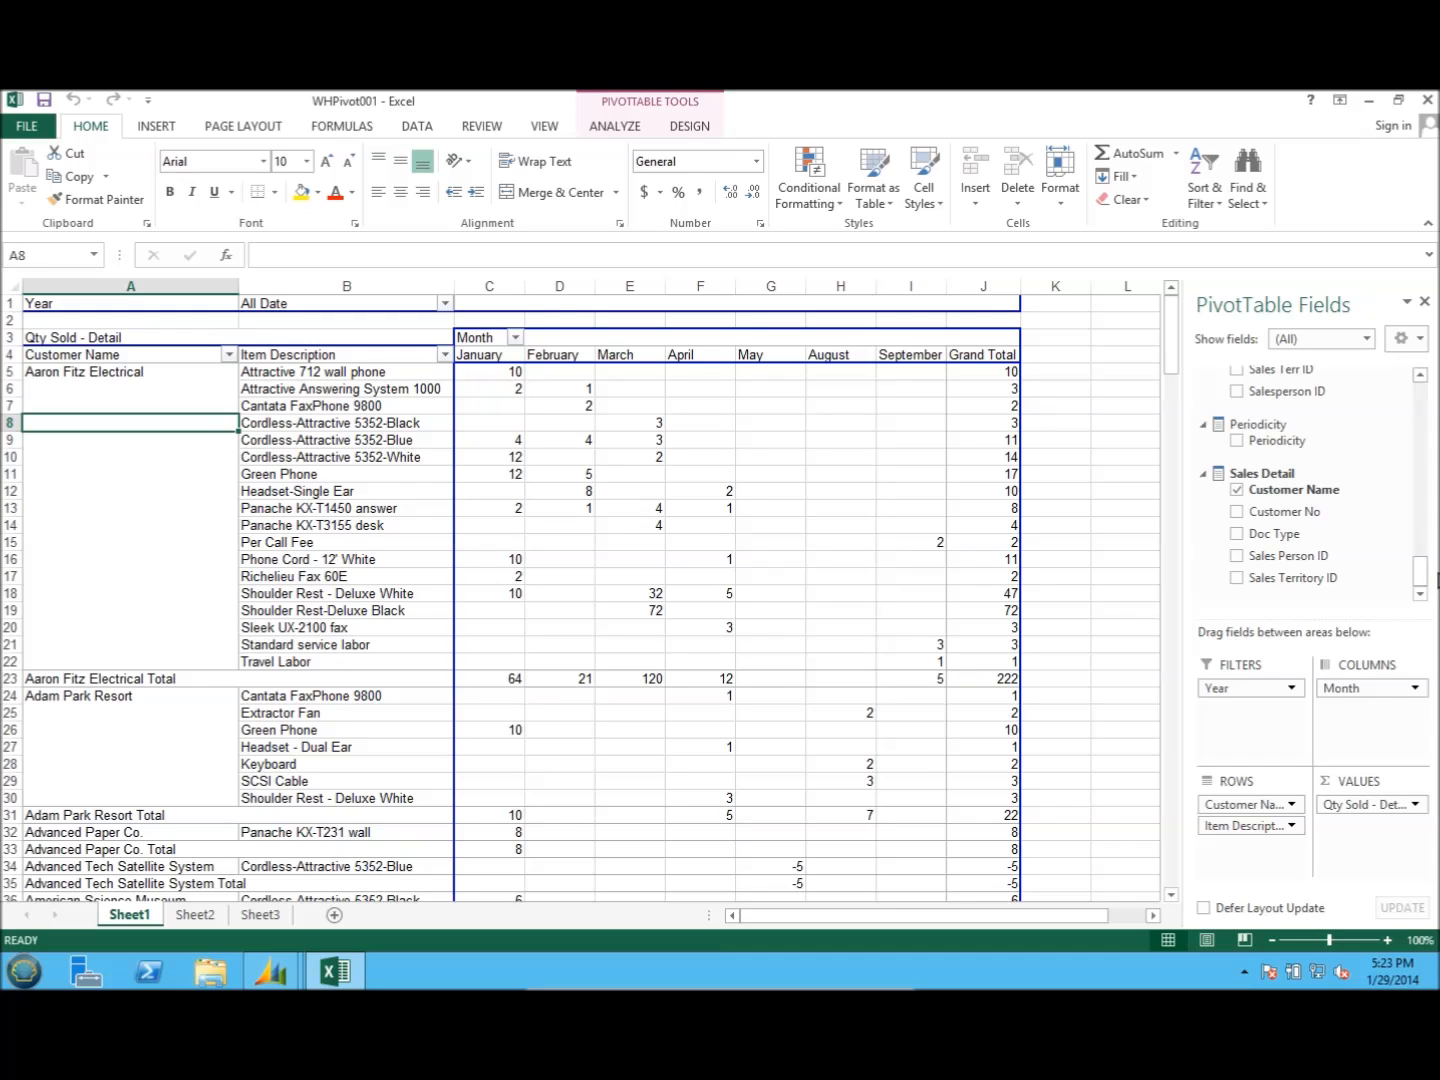
left_click_drag(1237, 561, 1258, 563)
left_click_drag(1238, 645, 1274, 805)
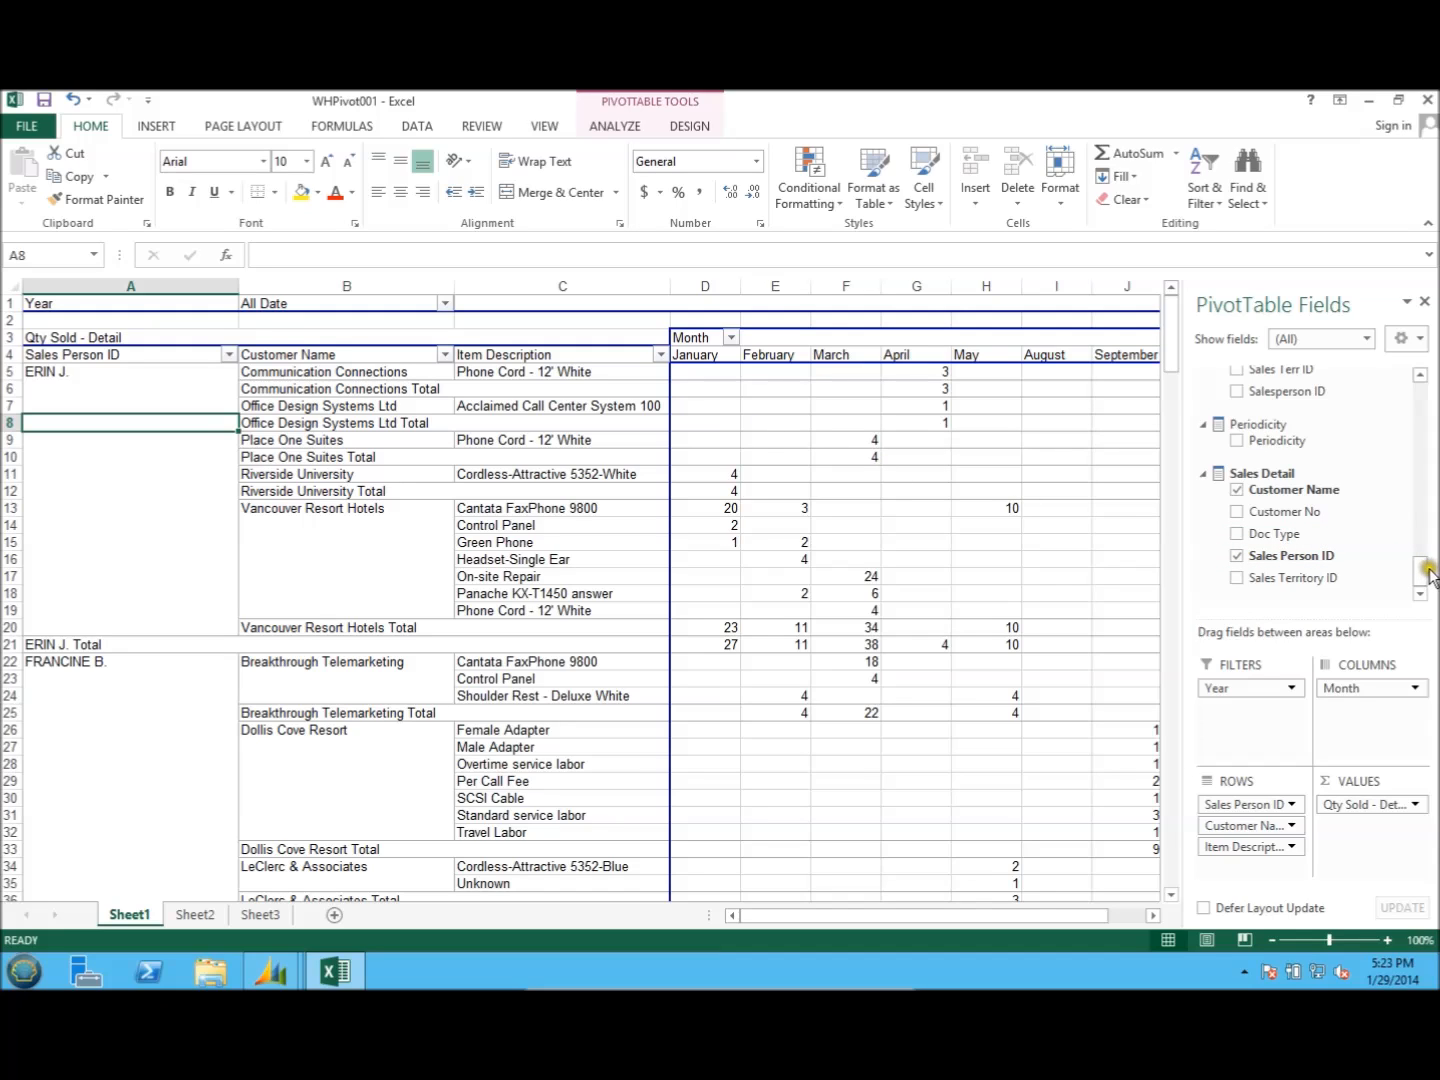
- Add City and State from the Customers dimension to the PivotTable rows, ordering the outer fields as Sales Person ID, State, City
left_click_drag(1424, 572, 1417, 522)
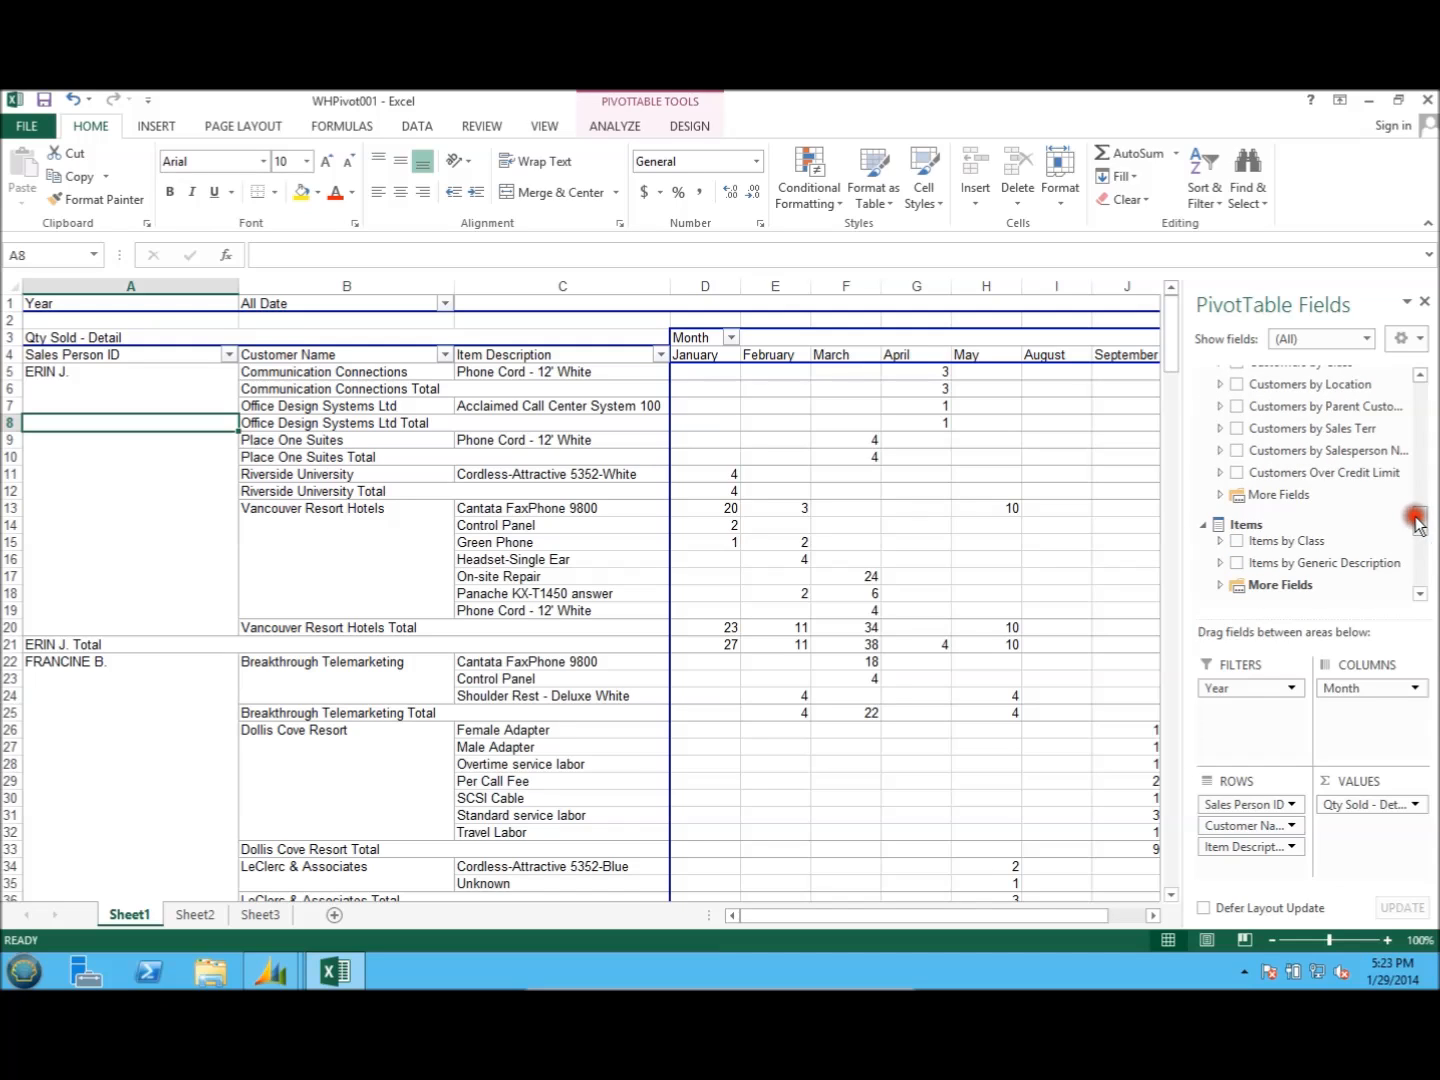
mouse_move(1419, 515)
left_mouse_down()
mouse_move(1417, 473)
mouse_move(1421, 502)
left_mouse_up()
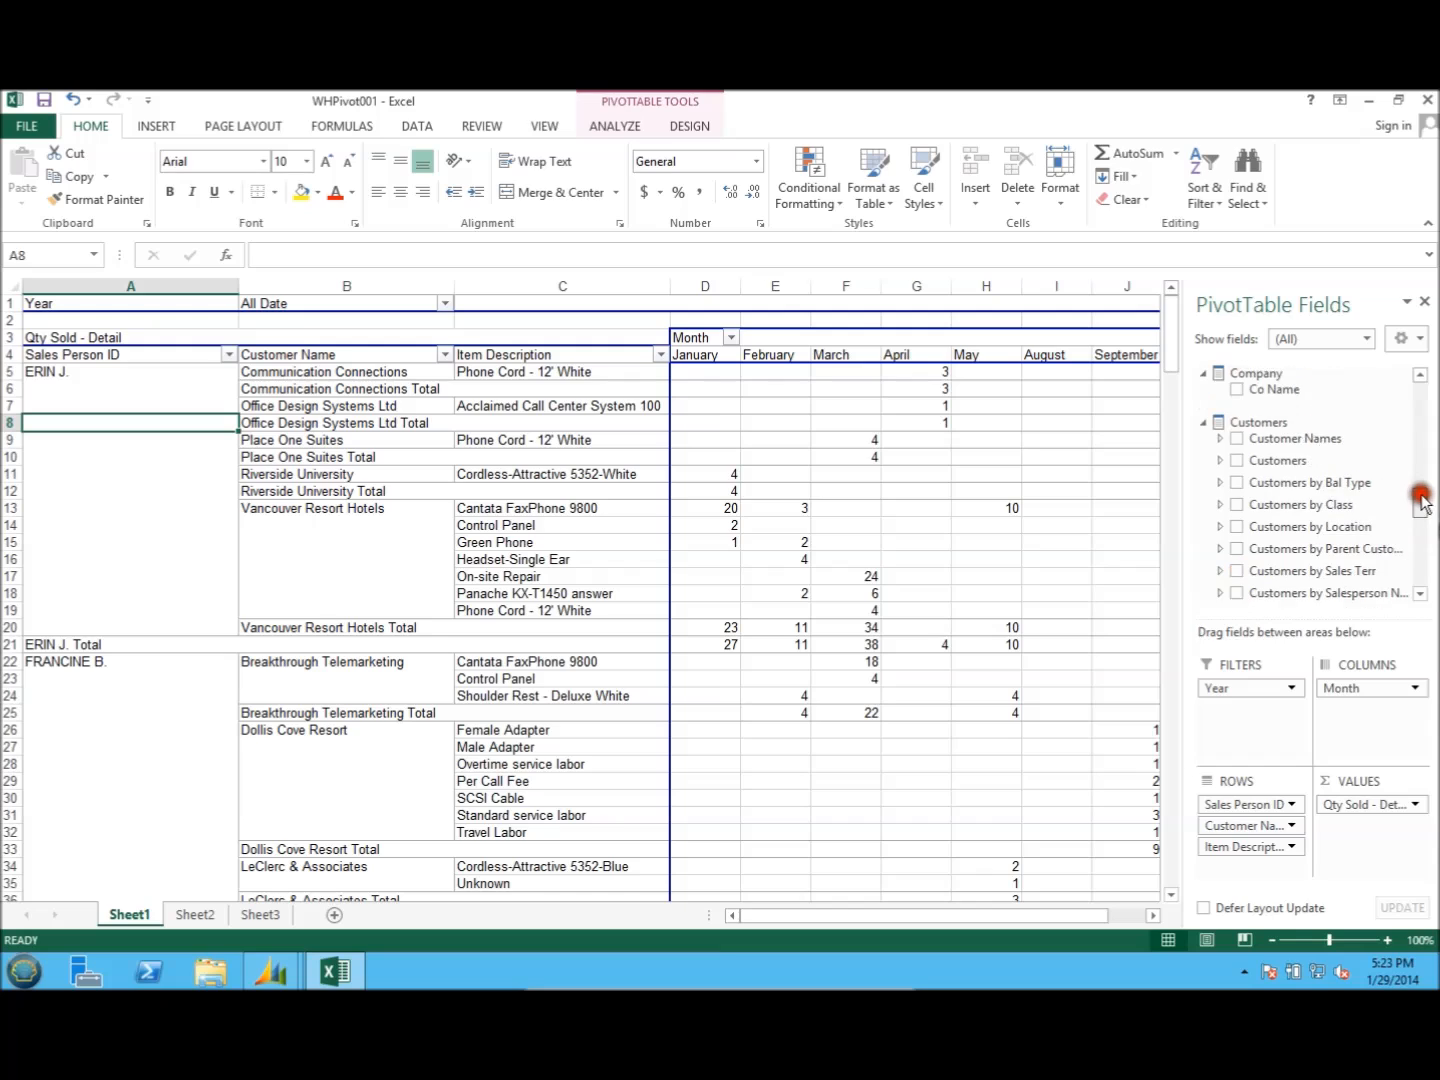
left_click(1204, 422)
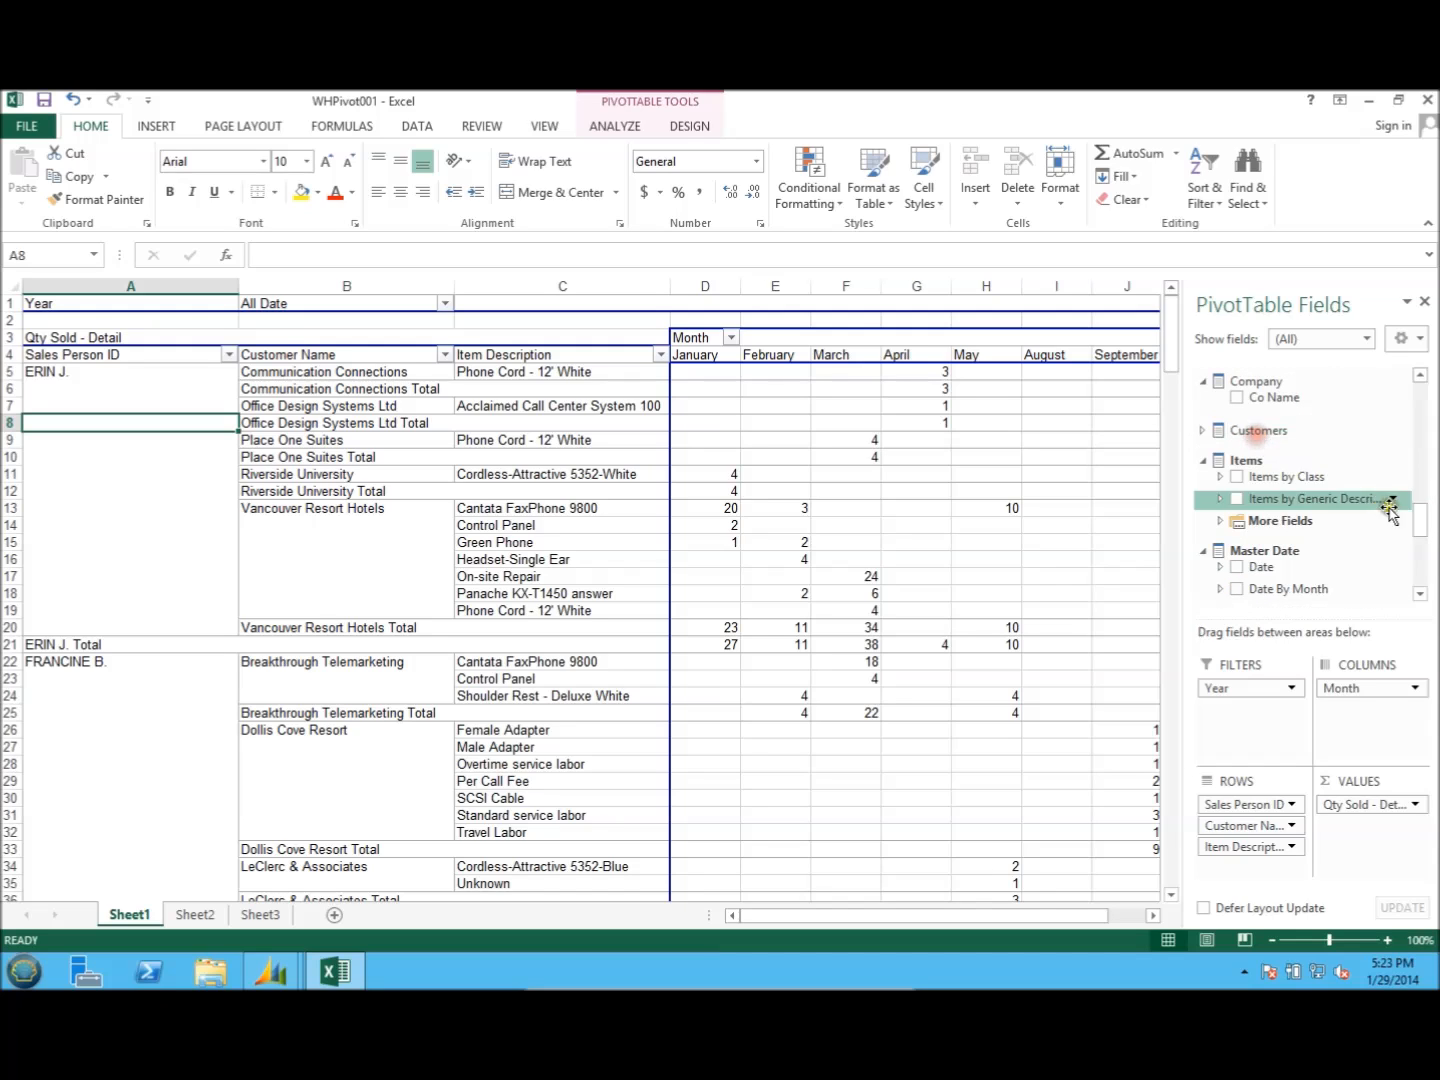
left_click(1203, 430)
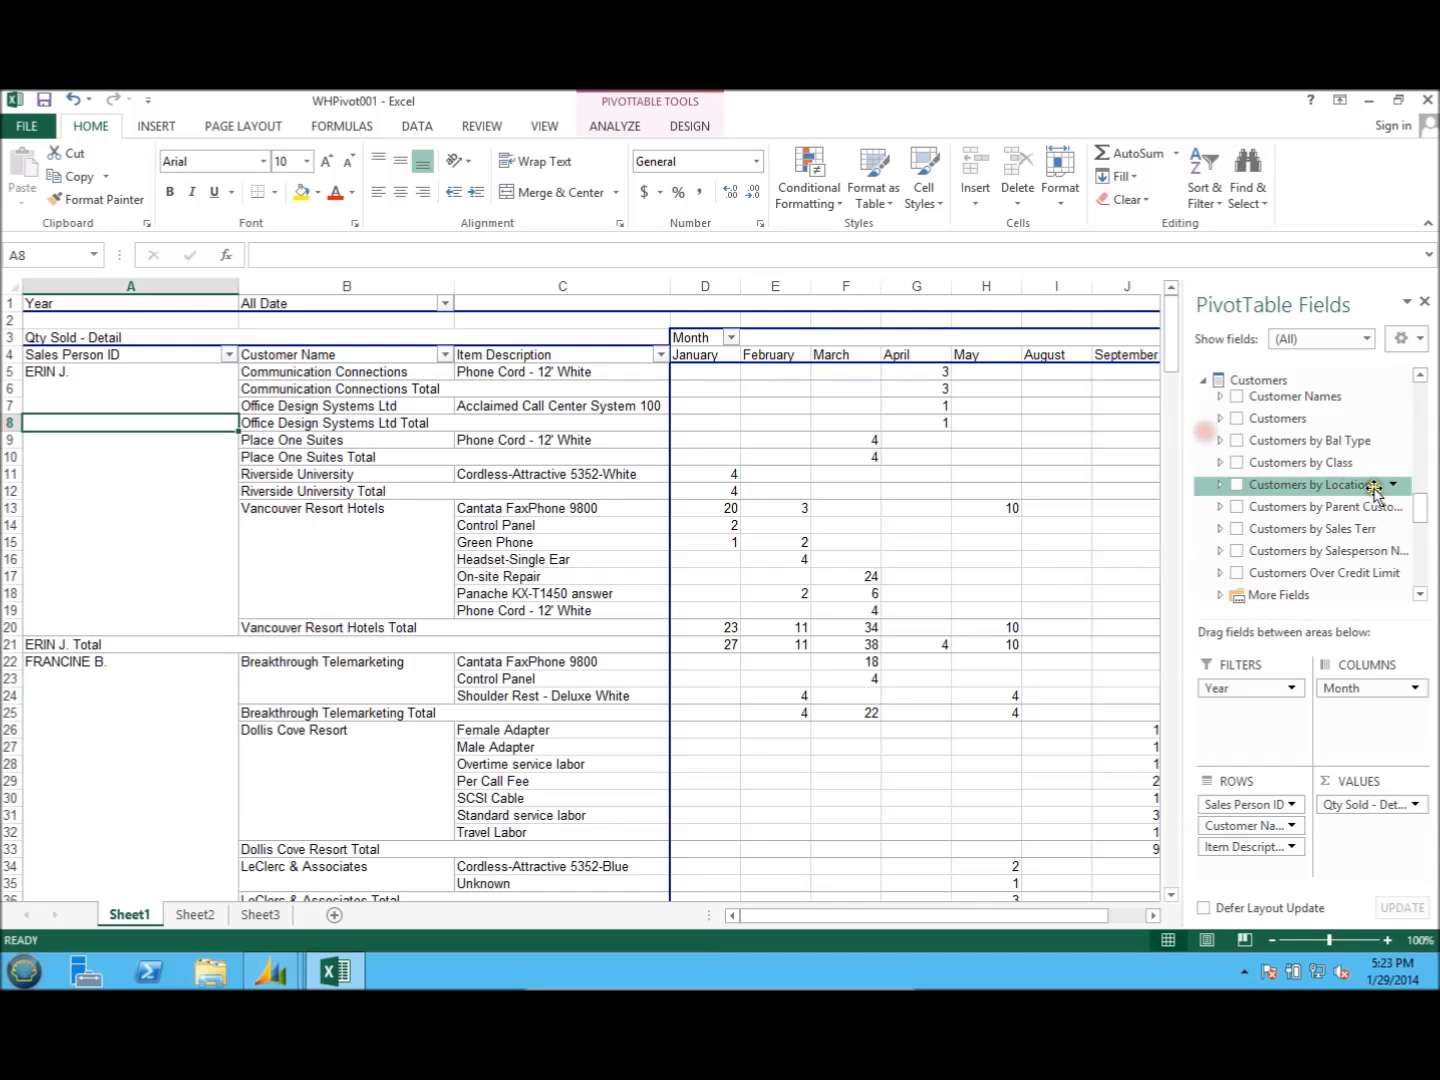
left_click(1224, 594)
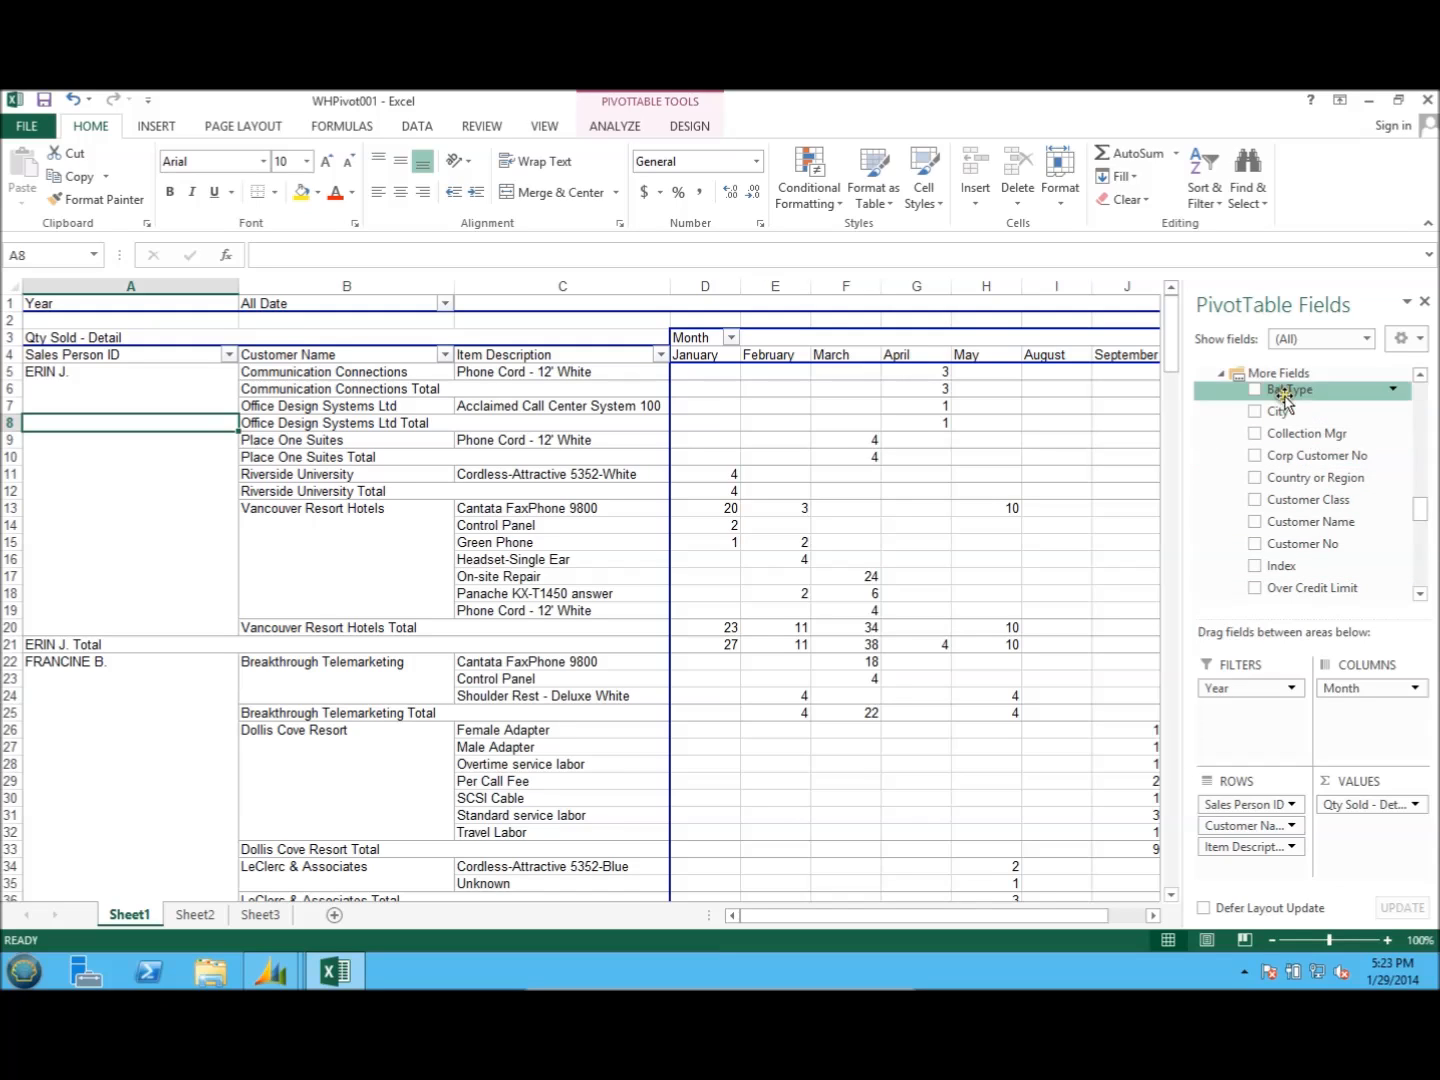
left_click_drag(1284, 414, 1240, 800)
left_click_drag(1419, 512, 1420, 526)
left_click_drag(1279, 527, 1248, 799)
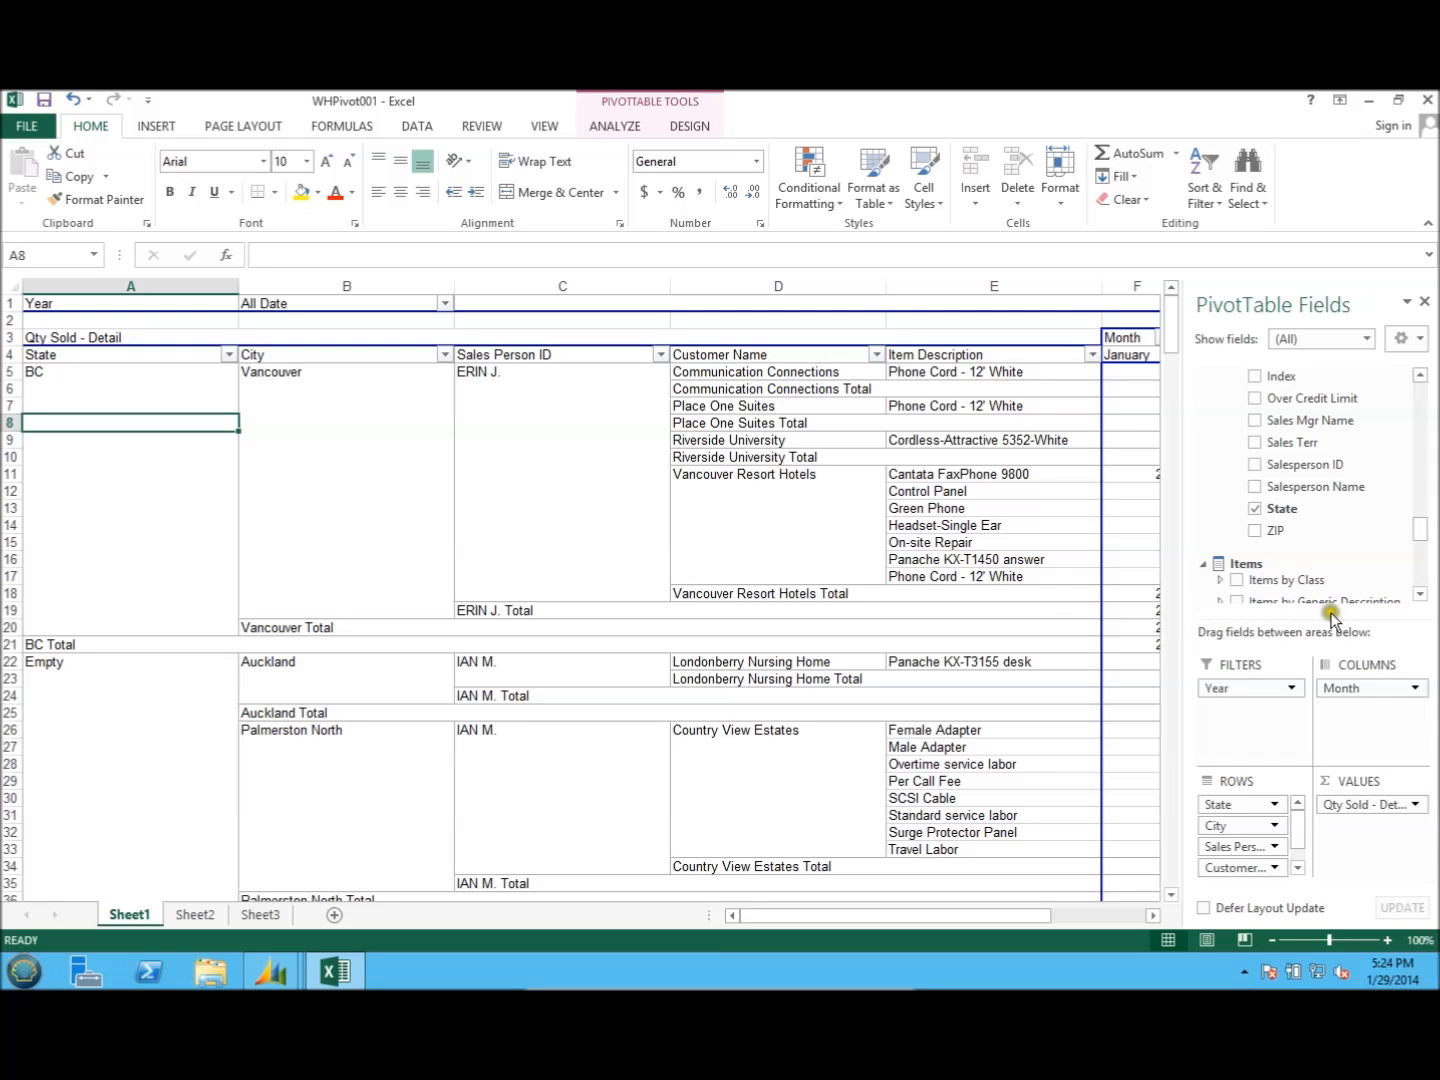
left_click_drag(1231, 845, 1240, 802)
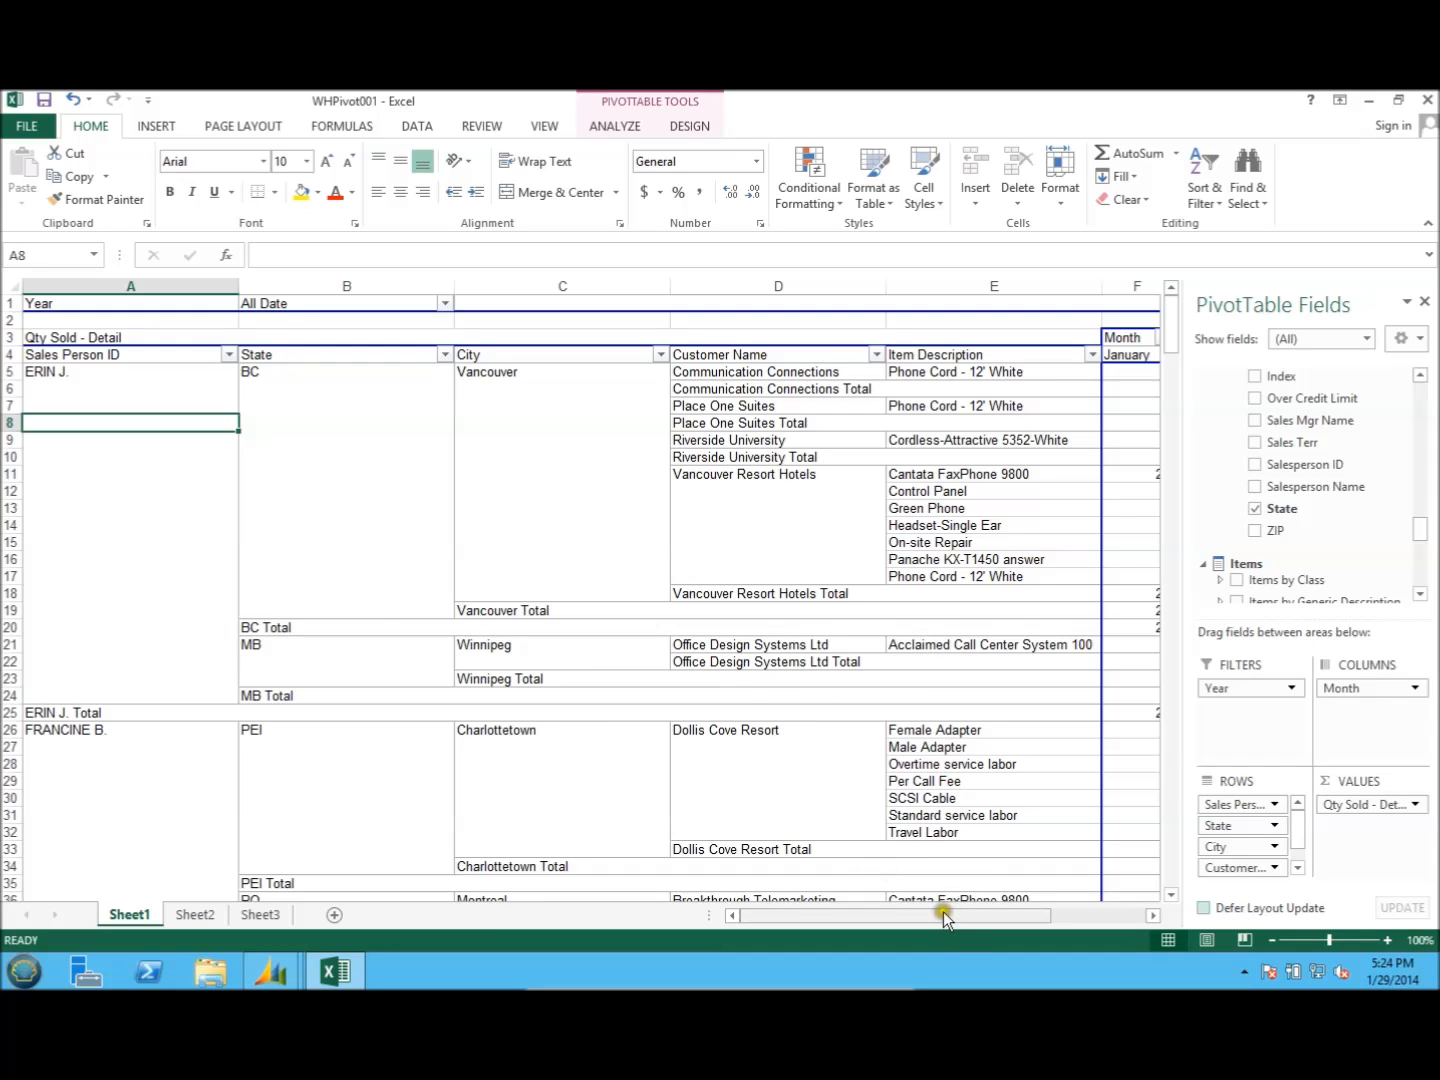
mouse_move(944, 918)
left_mouse_down()
mouse_move(977, 918)
mouse_move(944, 918)
left_mouse_up()
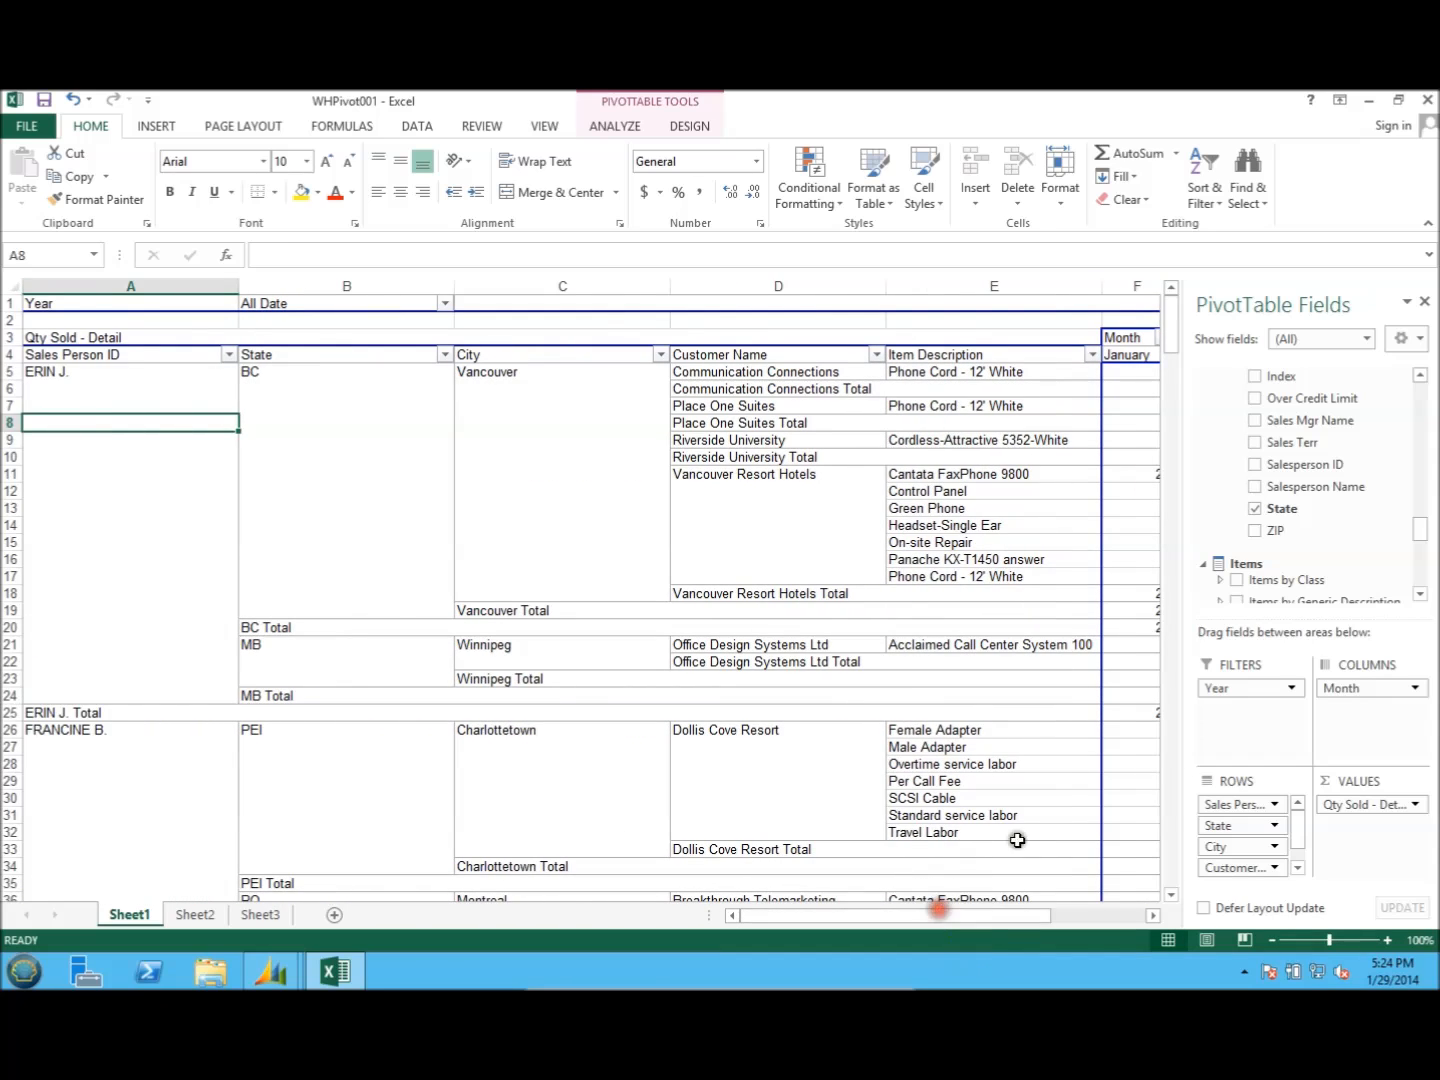
- Add Country or Region from the Customers dimension as a report filter below Year
left_click_drag(1421, 538, 1425, 530)
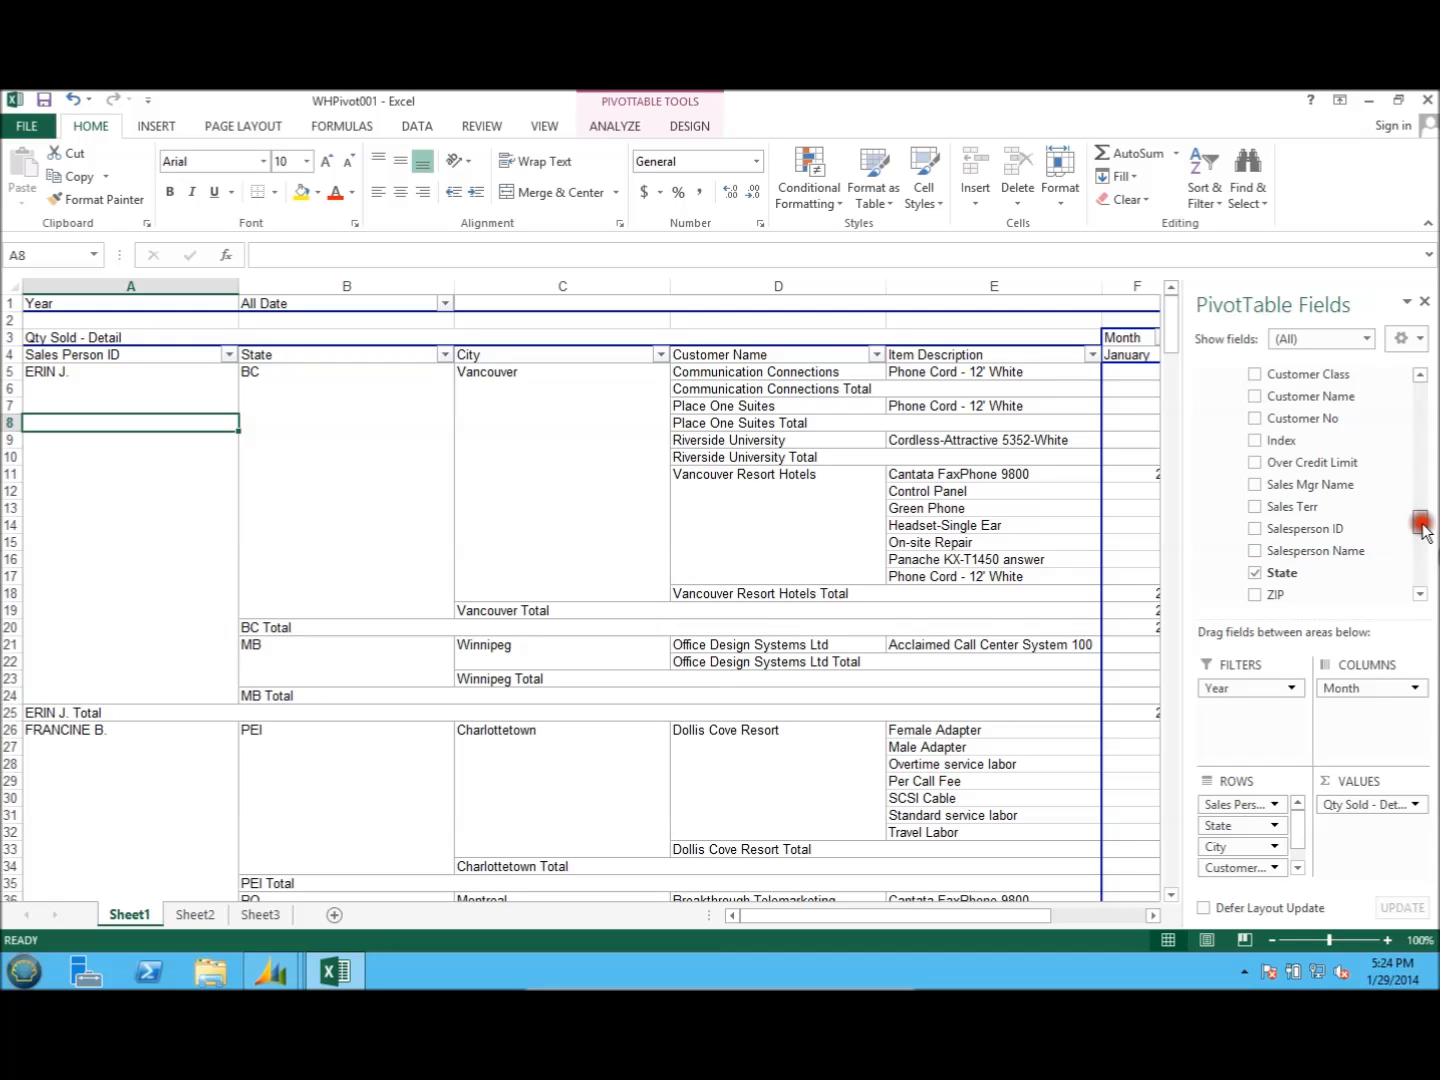
mouse_move(1424, 530)
left_mouse_down()
mouse_move(1422, 468)
mouse_move(1421, 592)
mouse_move(1416, 554)
left_mouse_up()
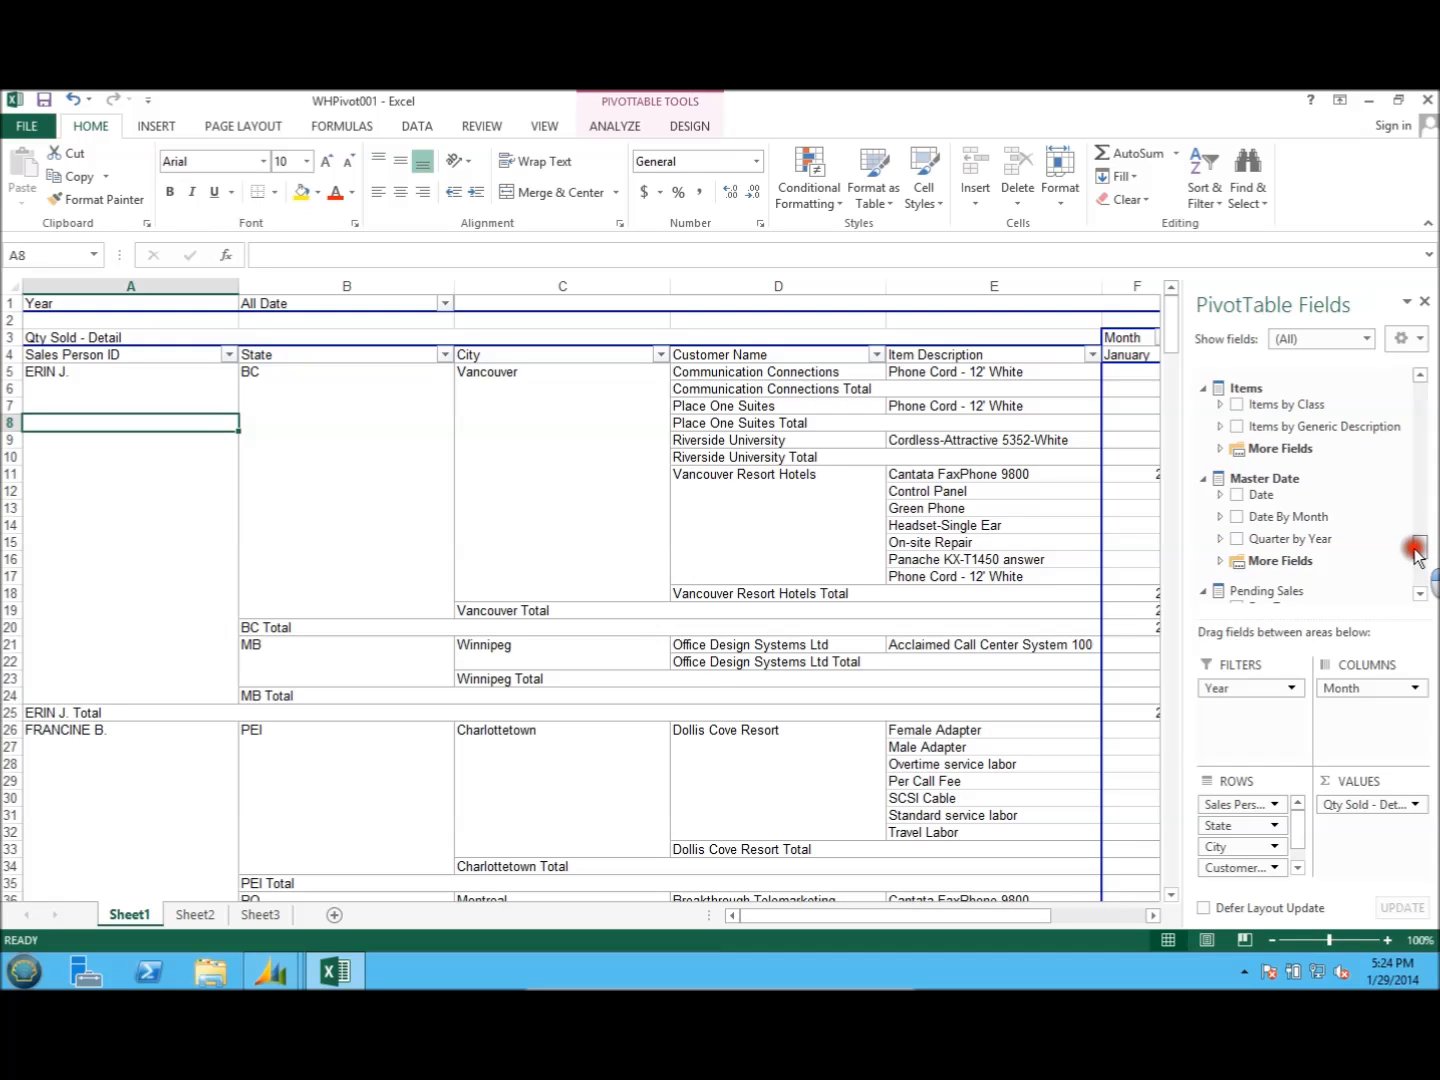
left_click_drag(1416, 555, 1416, 546)
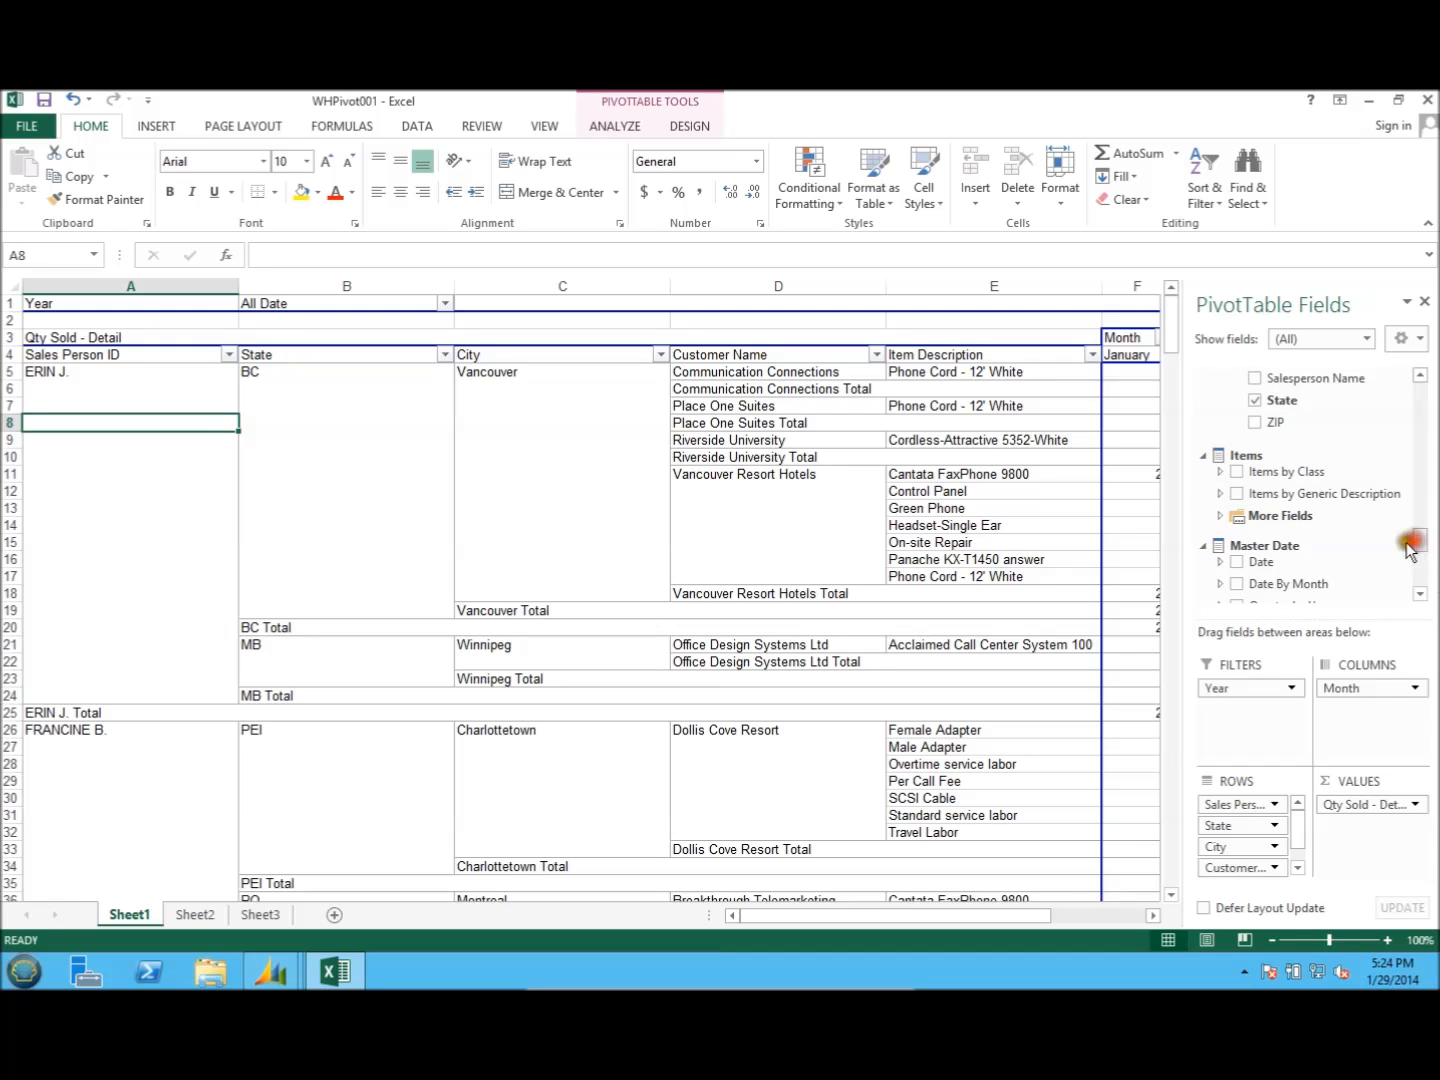
left_click(1228, 517)
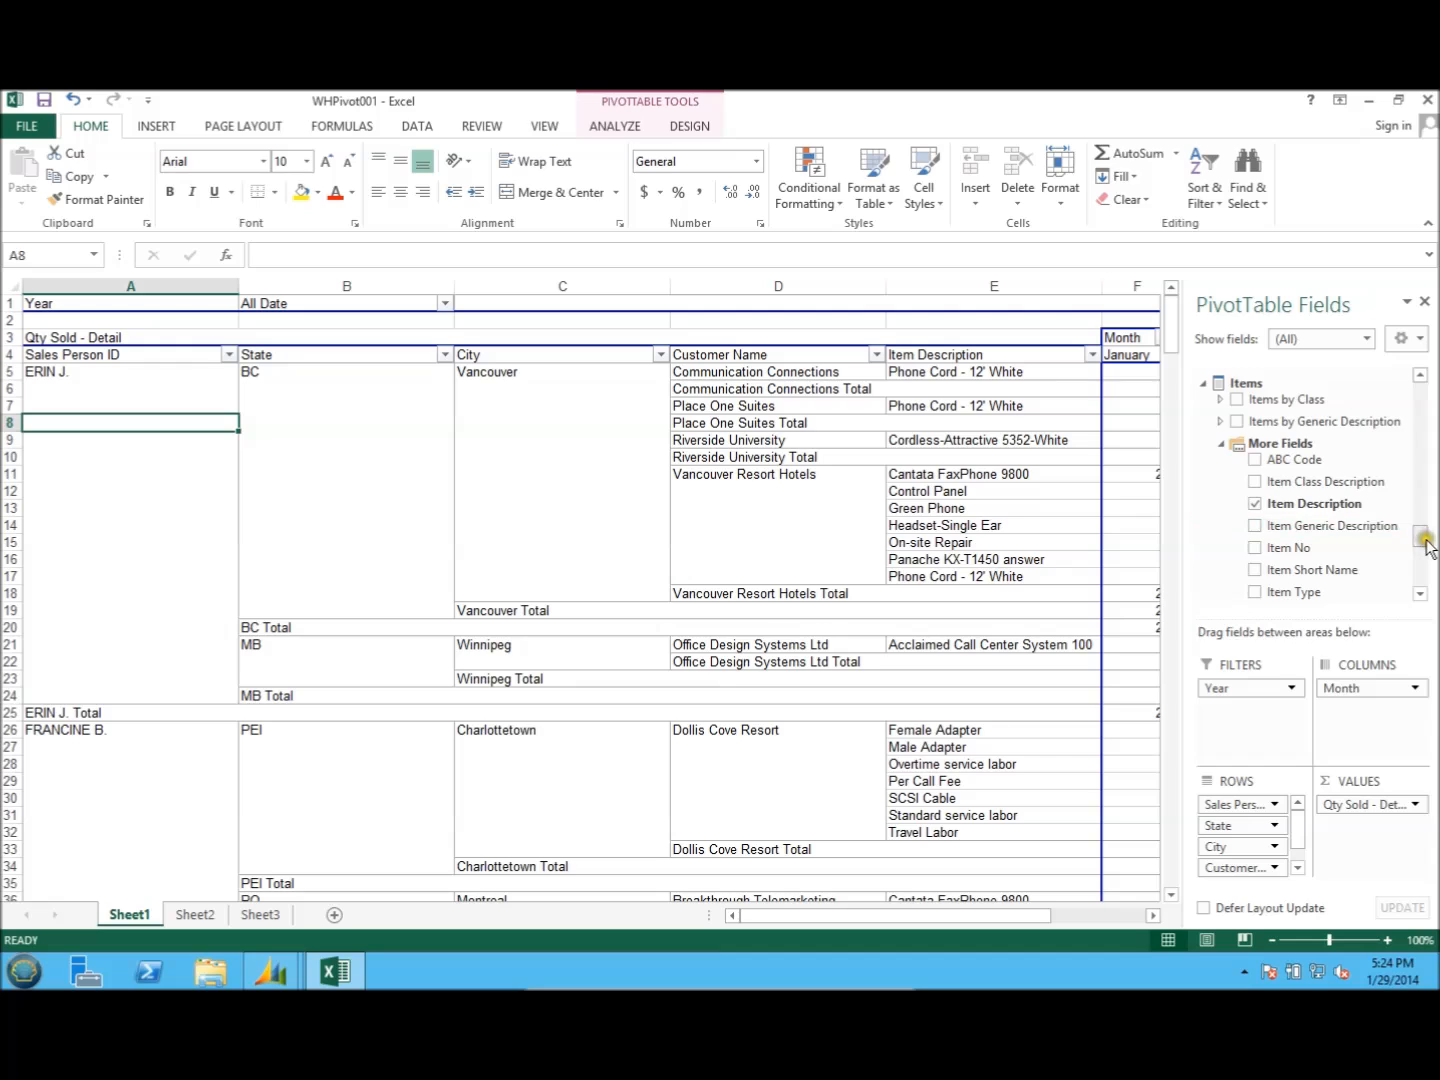
left_click_drag(1419, 540, 1422, 505)
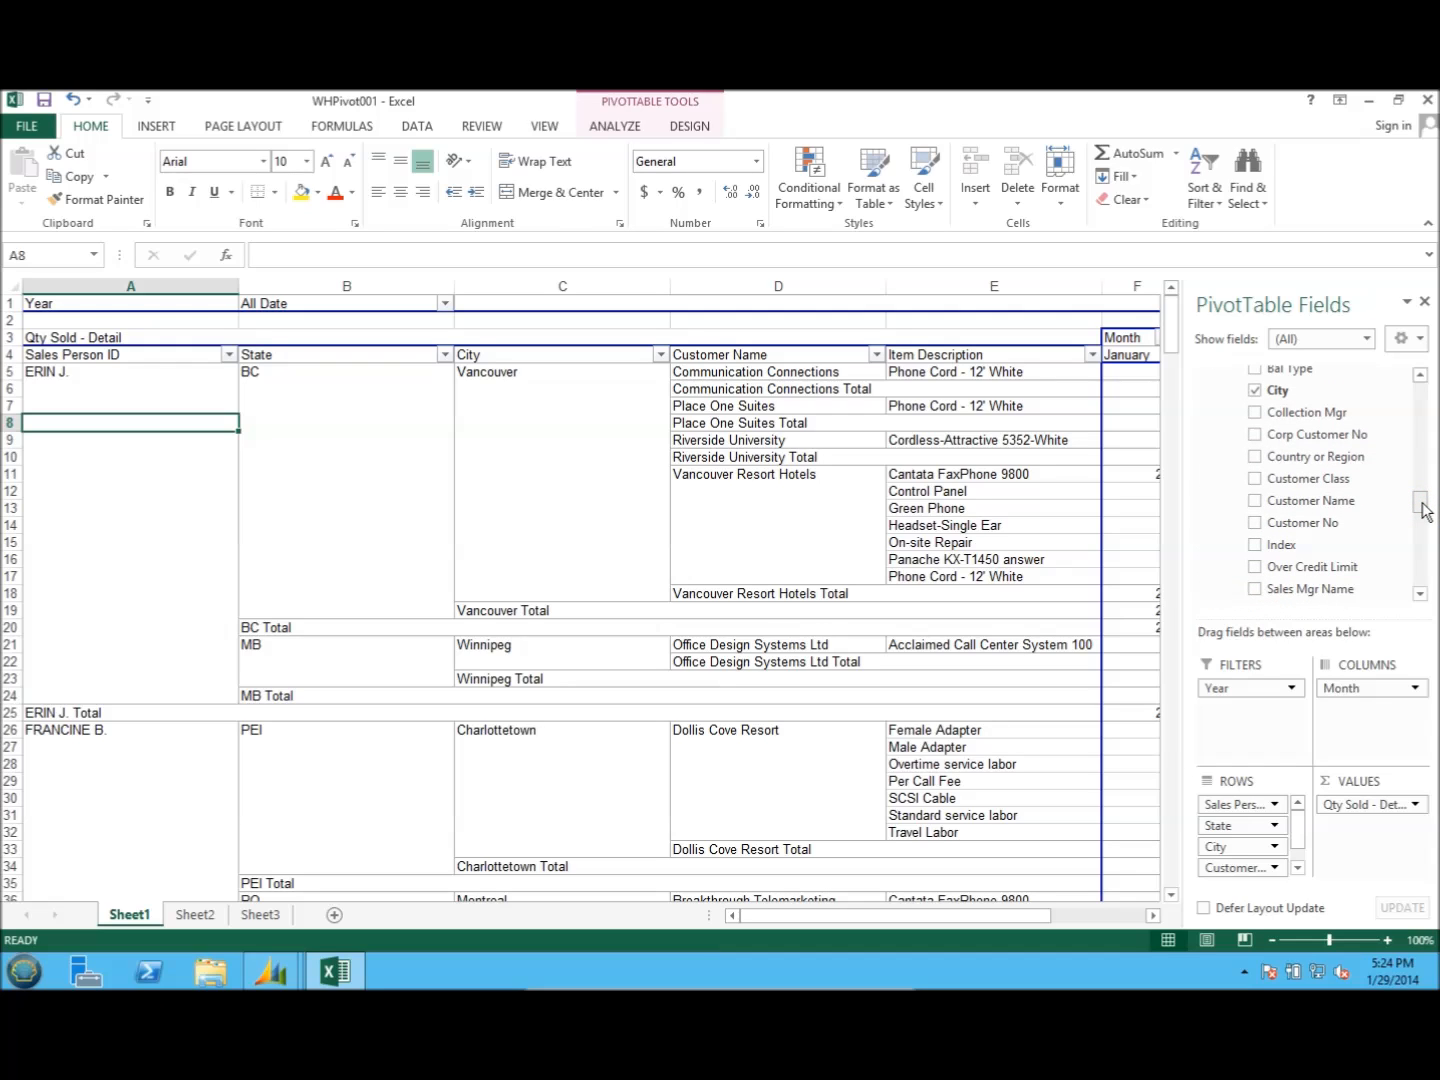
left_click_drag(1335, 456, 1247, 708)
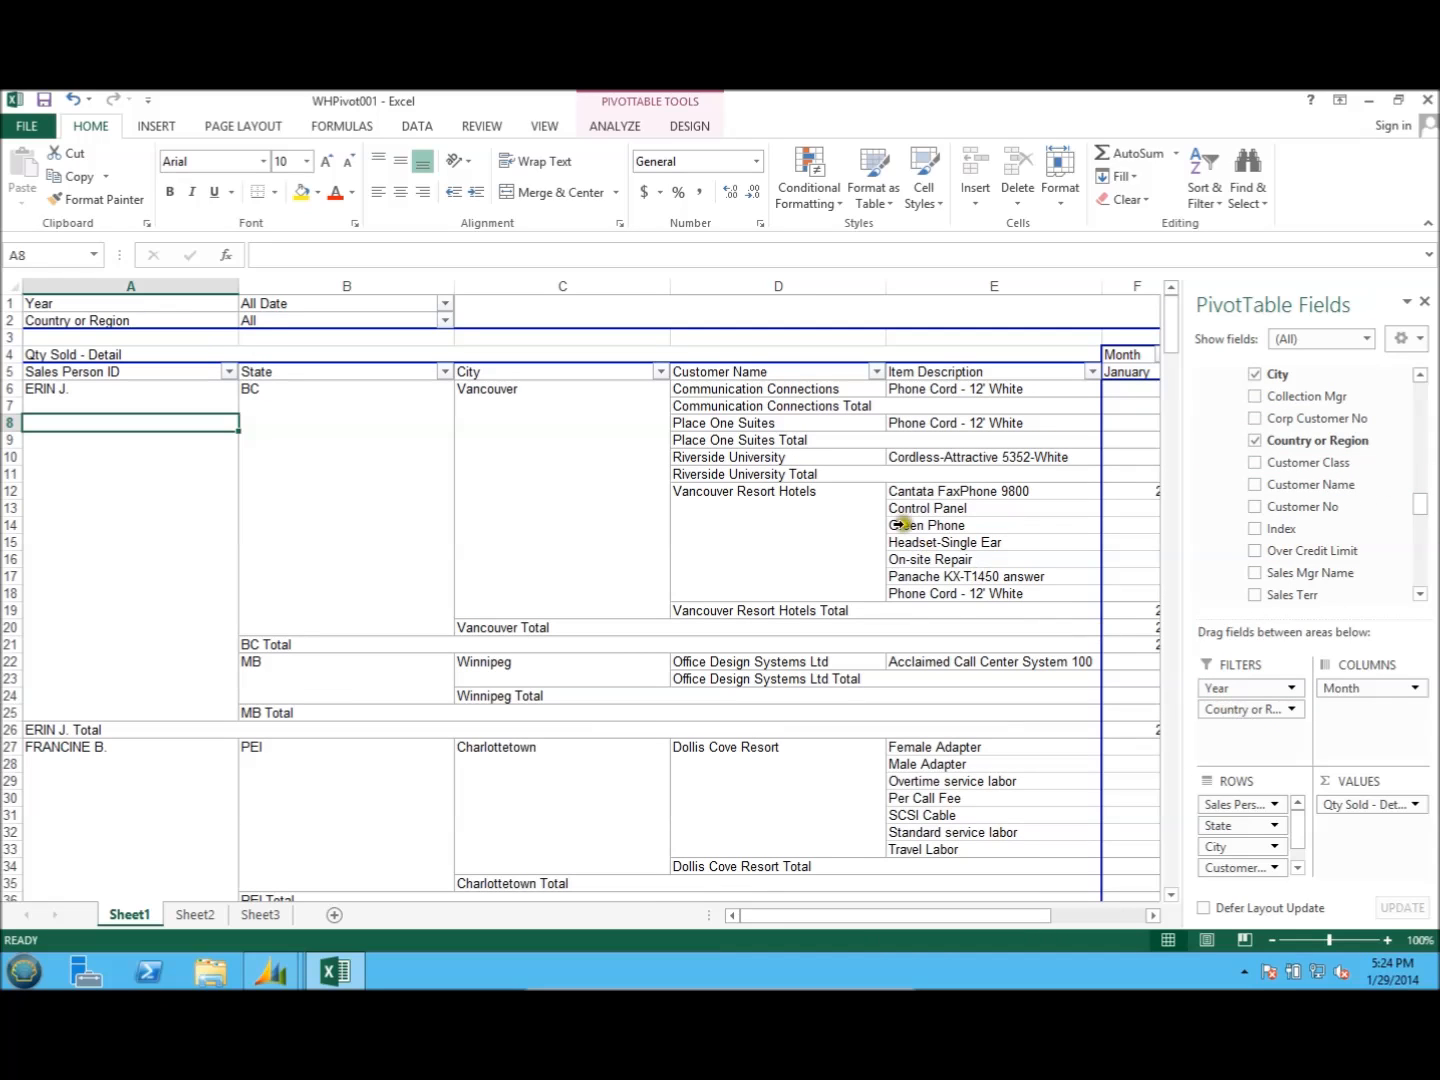
- Filter the PivotTable's Country or Region to USA
left_click(443, 319)
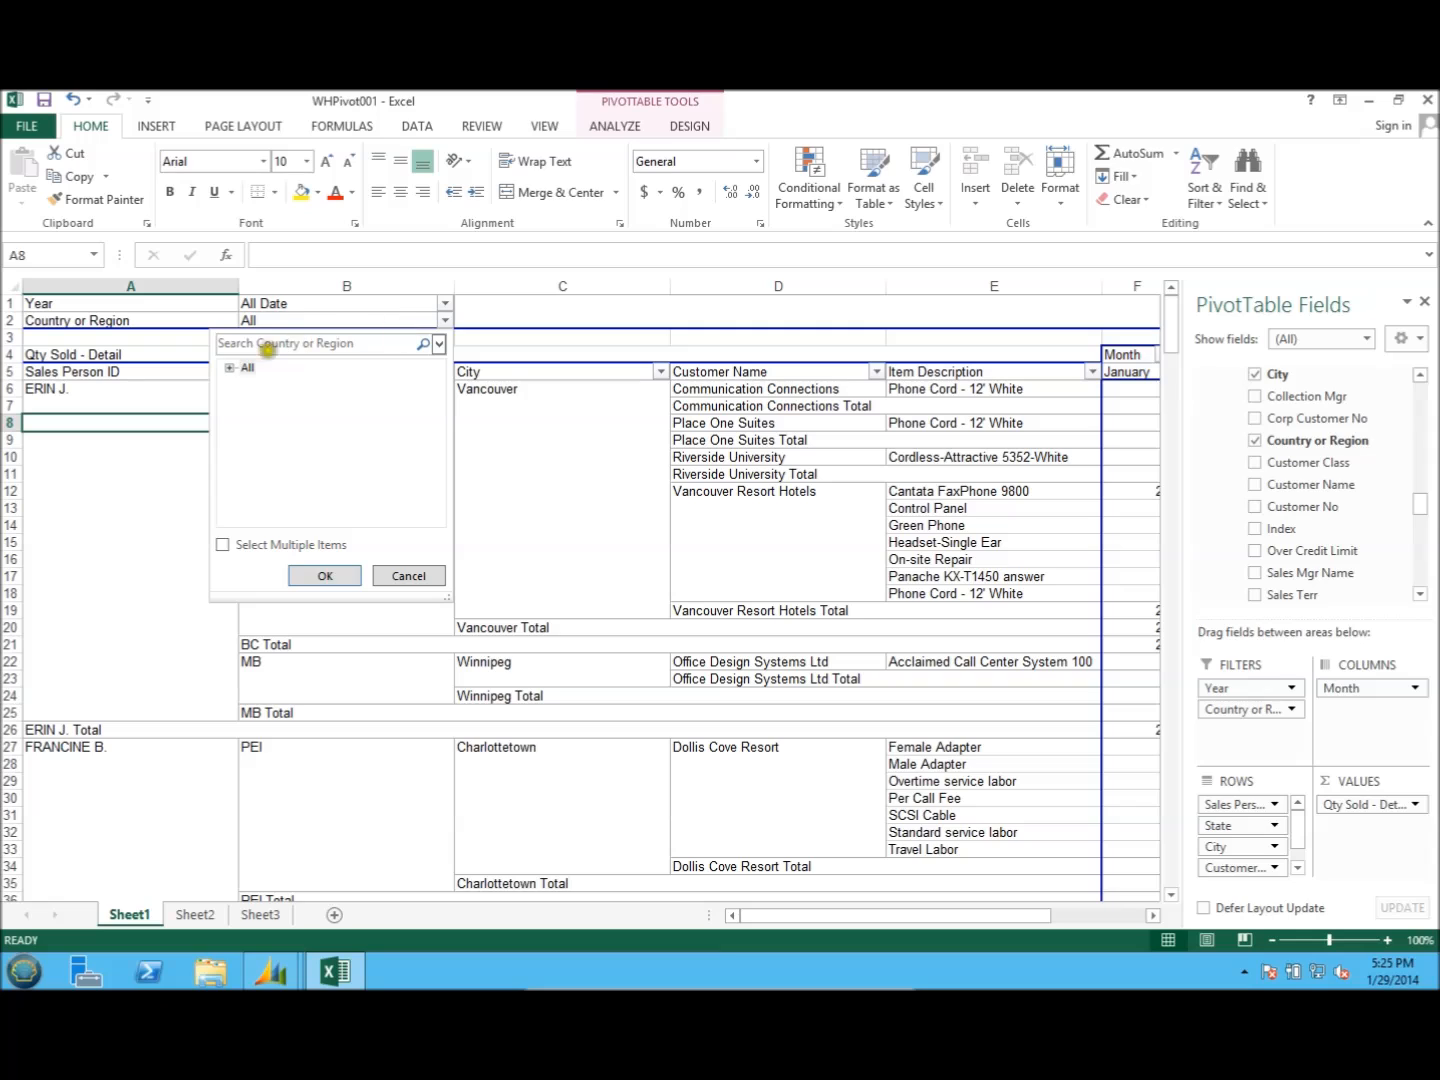
left_click(230, 370)
left_click(266, 464)
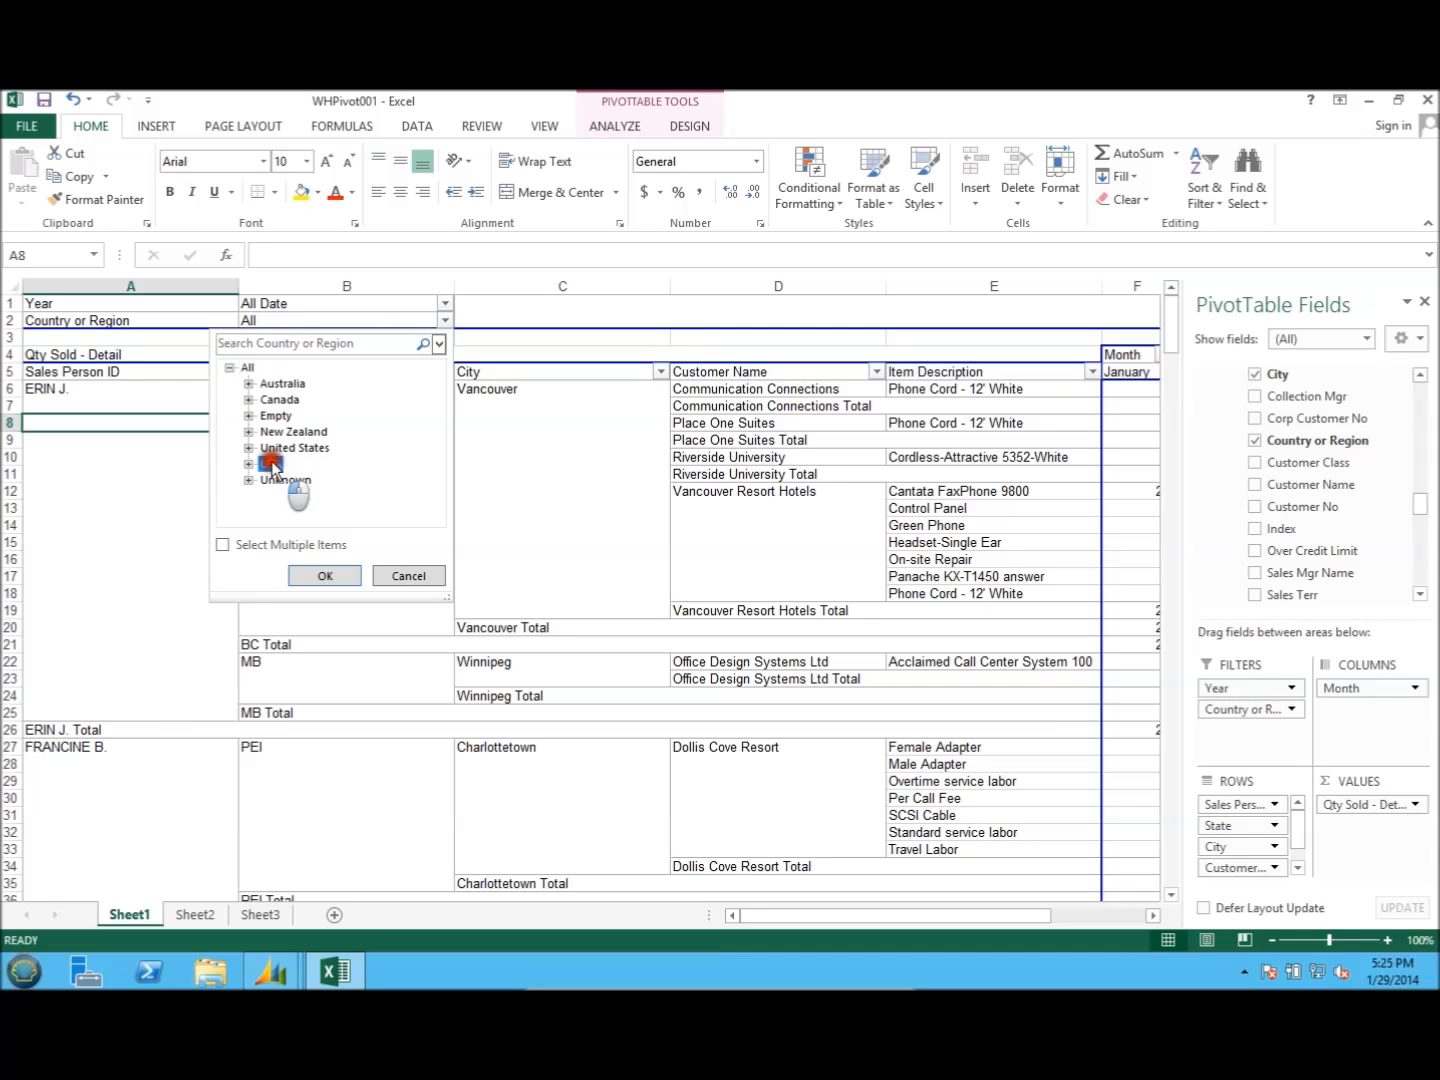
left_click(323, 579)
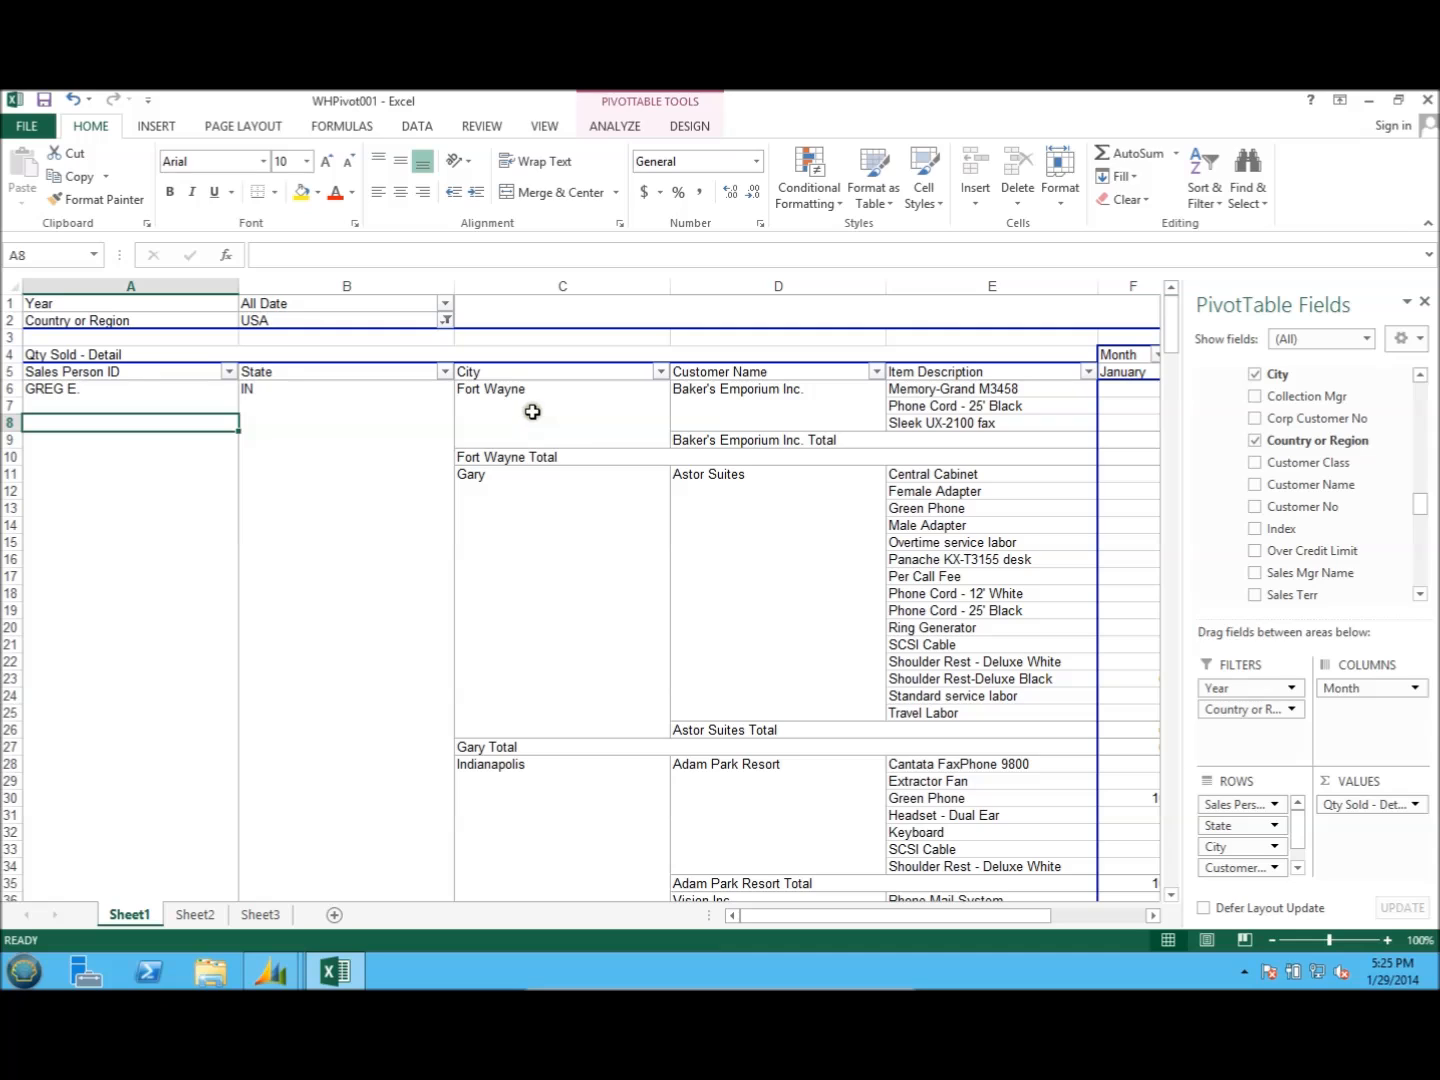
- Drill through to the transactions behind the April quantity of Sleek UX-2100 fax sold to Baker's Emporium Inc
left_click(722, 406)
left_click_drag(806, 930, 904, 916)
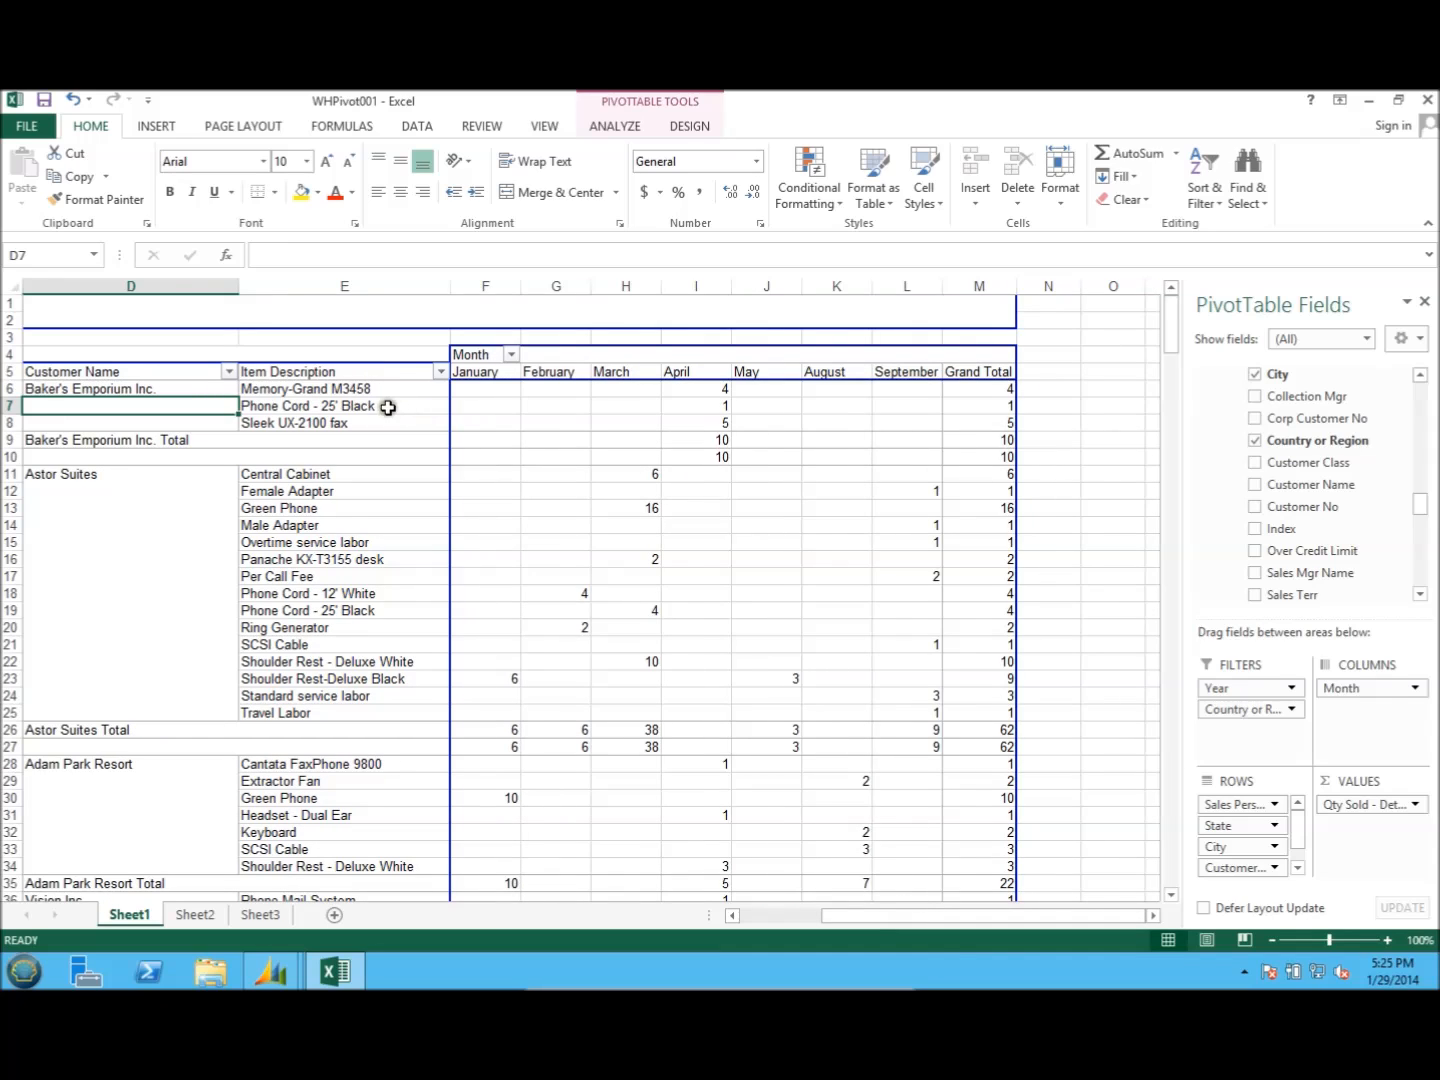
double_click(711, 426)
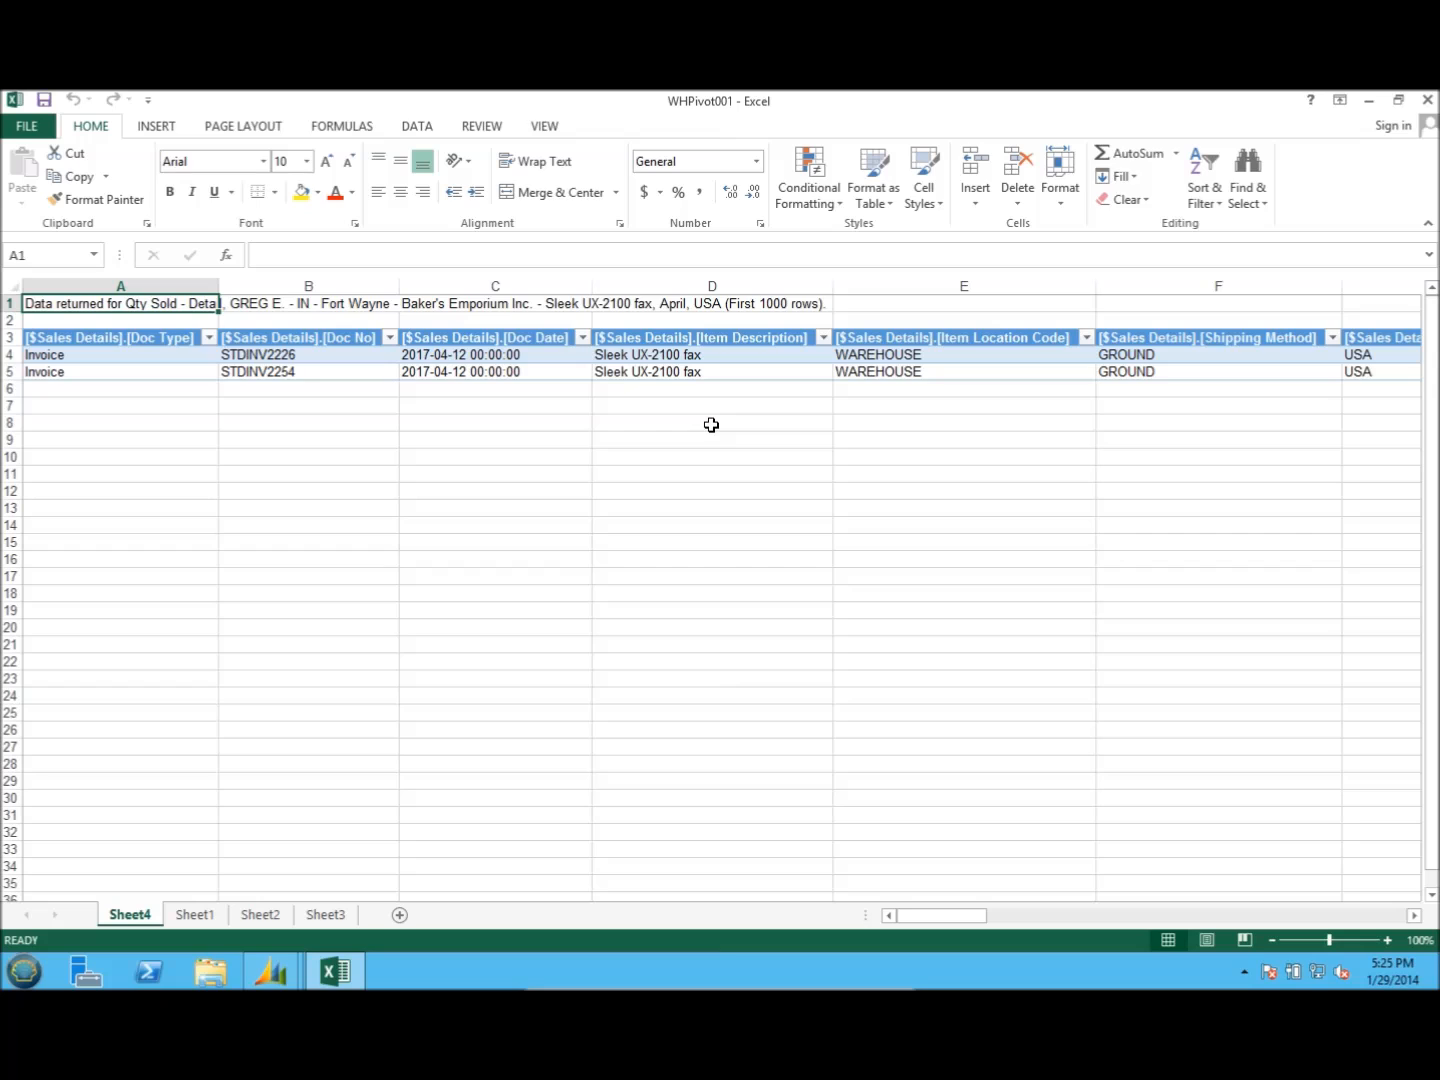
- Examine the drill-through rows' document type, document number, item location, customer class and salesperson details
left_click(174, 354)
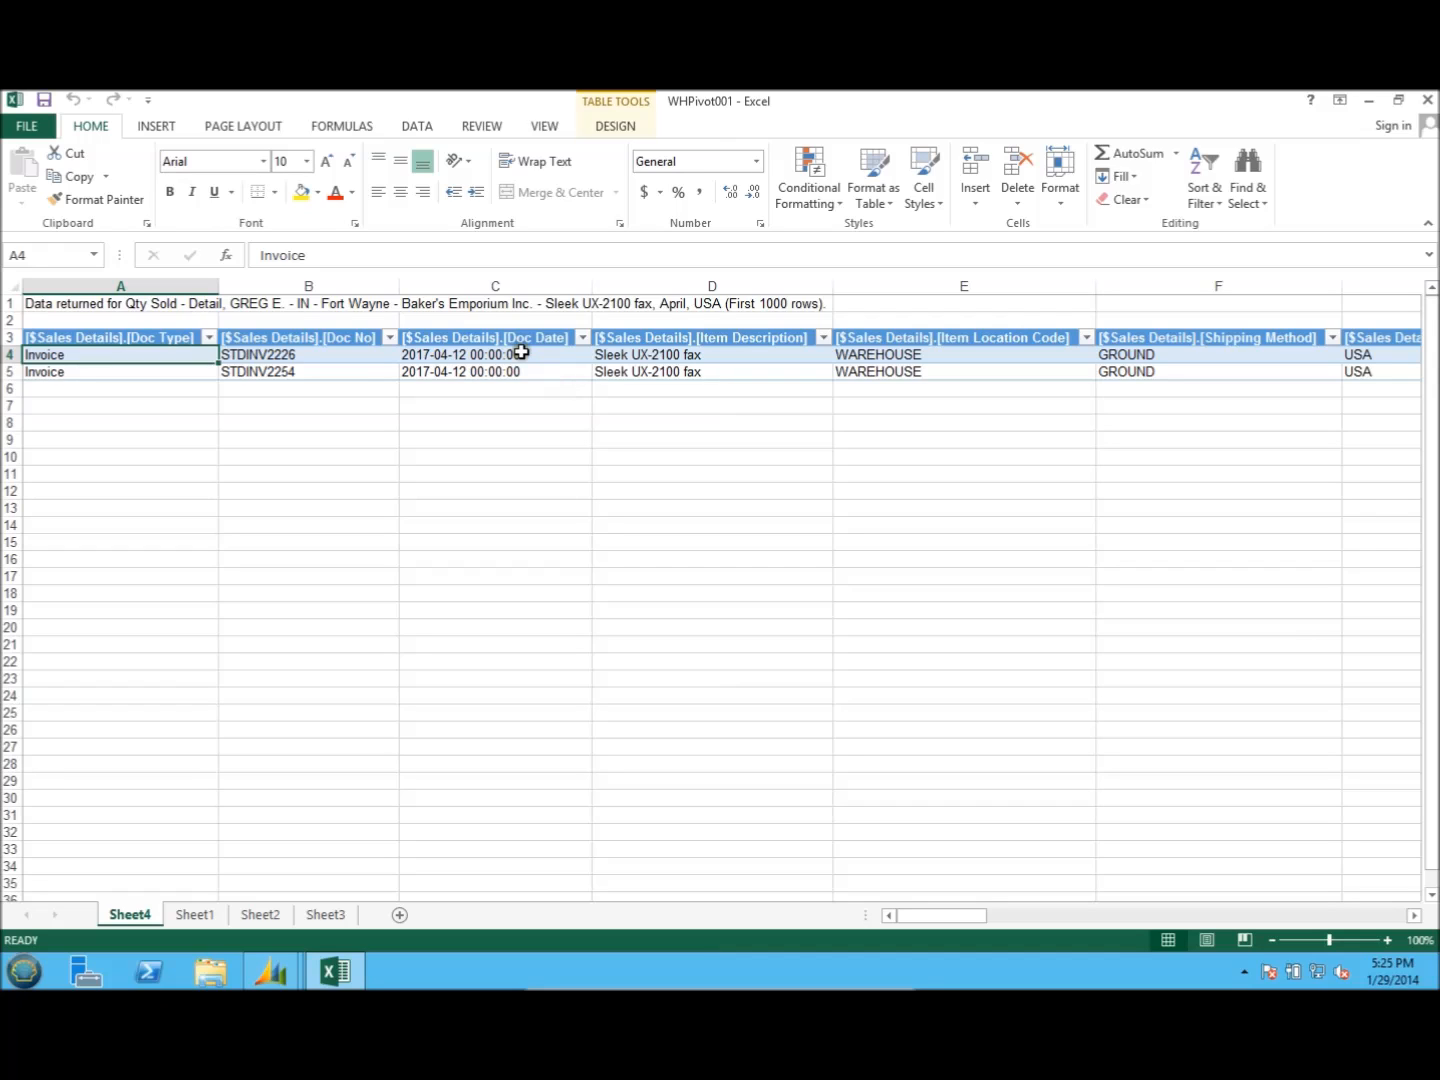
left_click(312, 355)
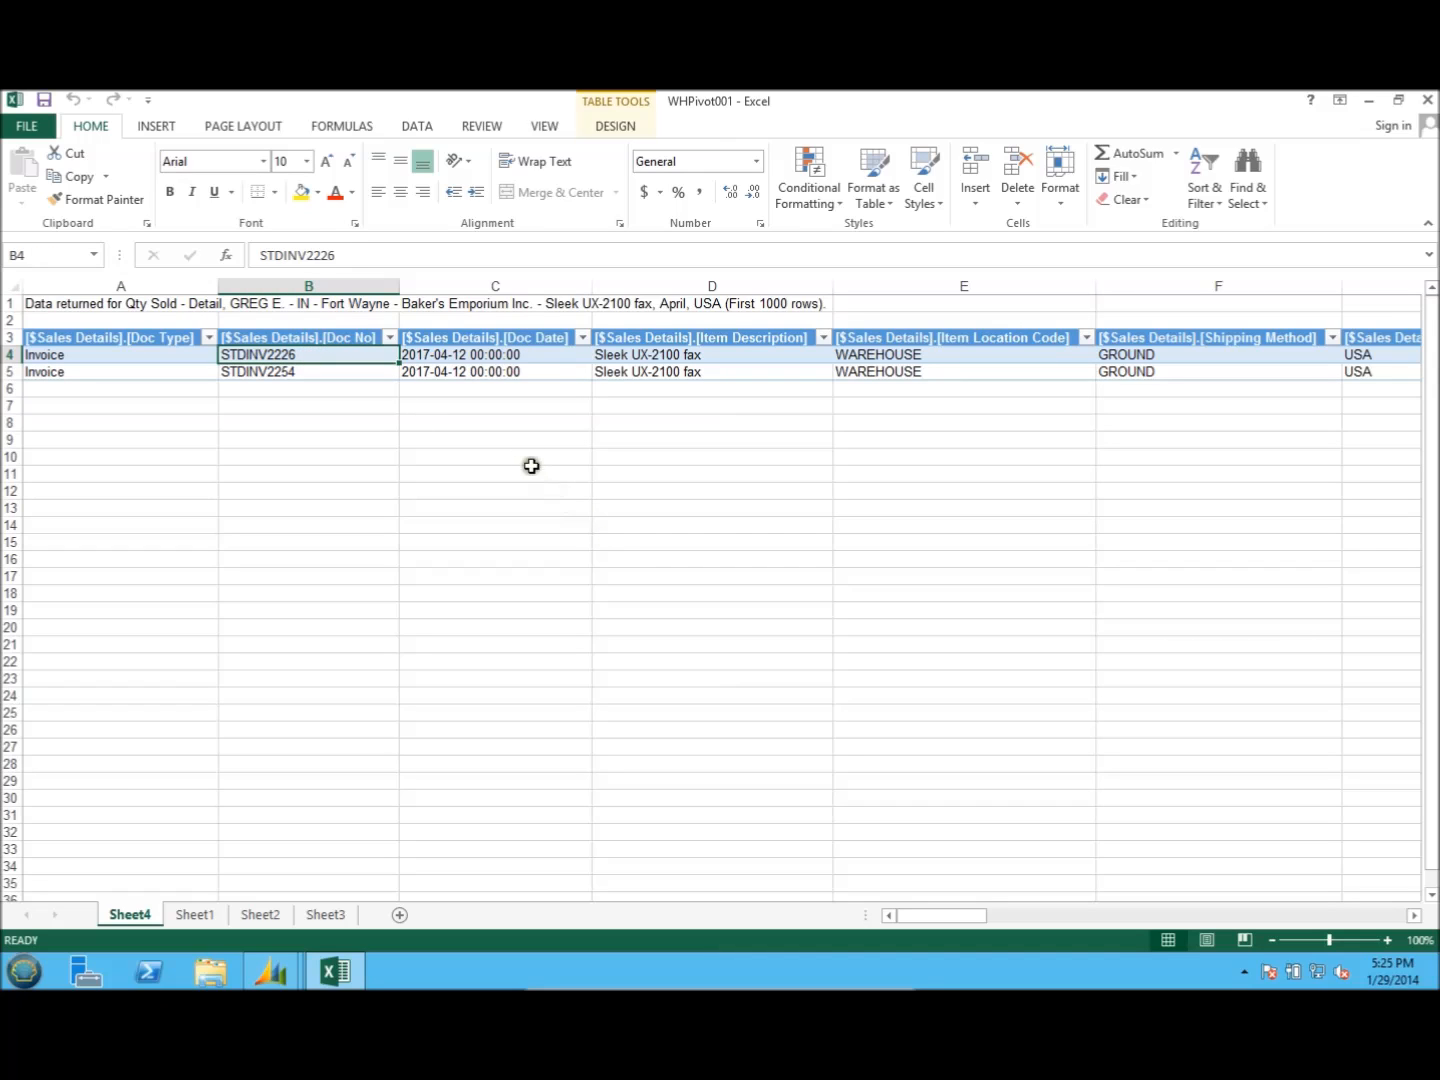
left_click(909, 351)
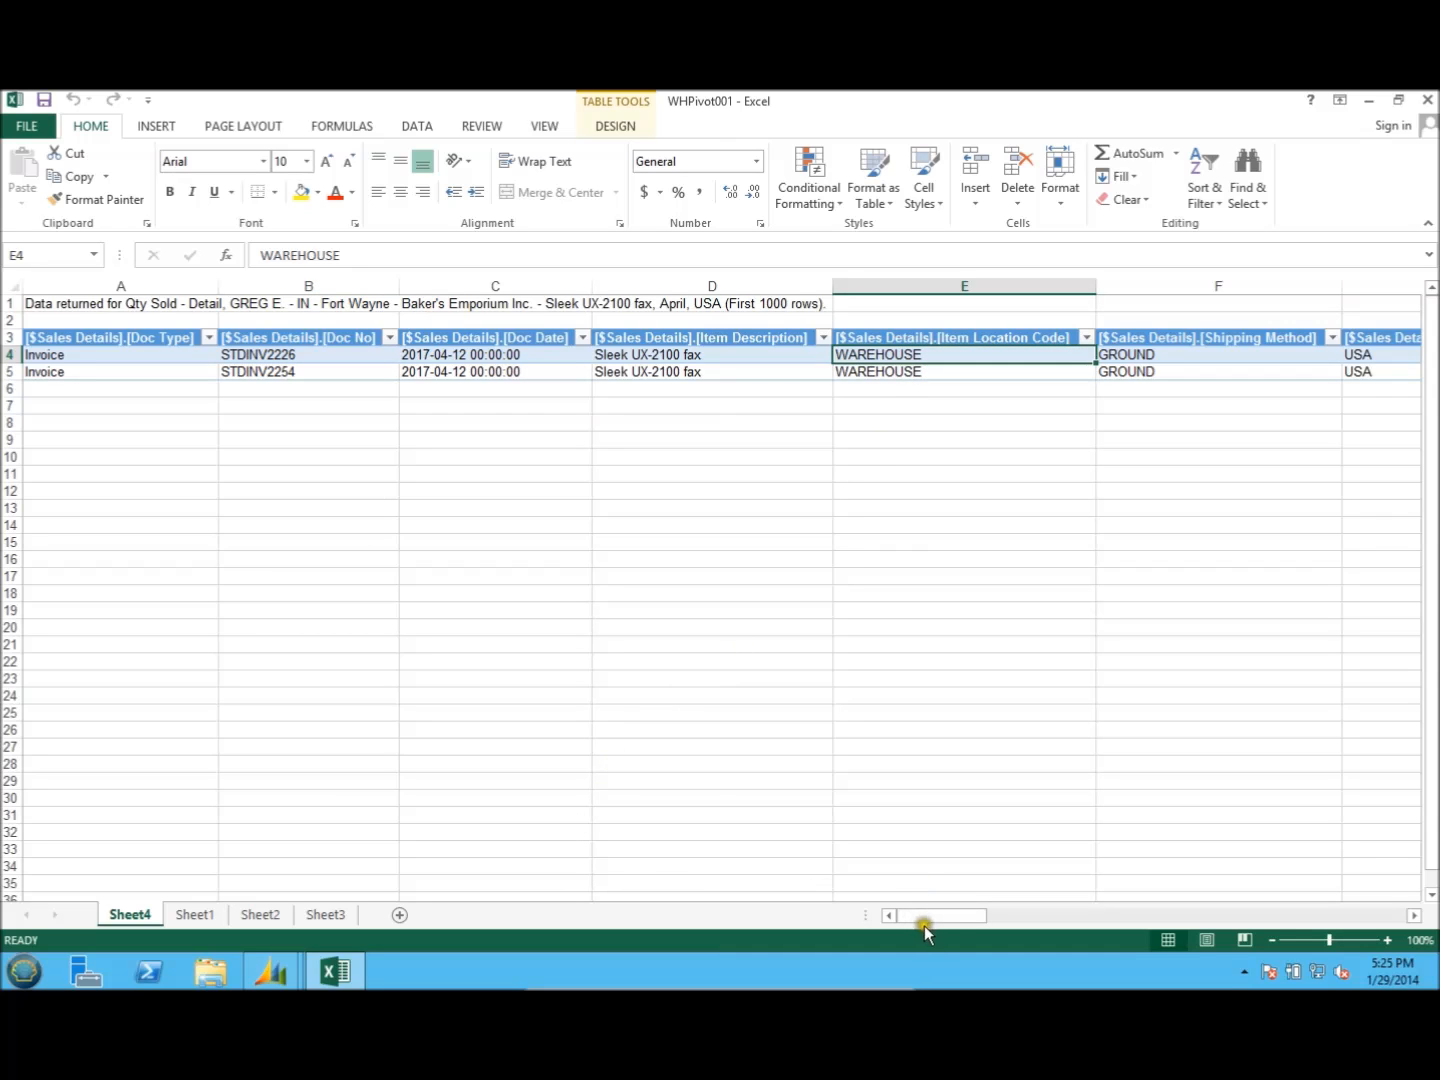
left_click_drag(931, 913, 1112, 910)
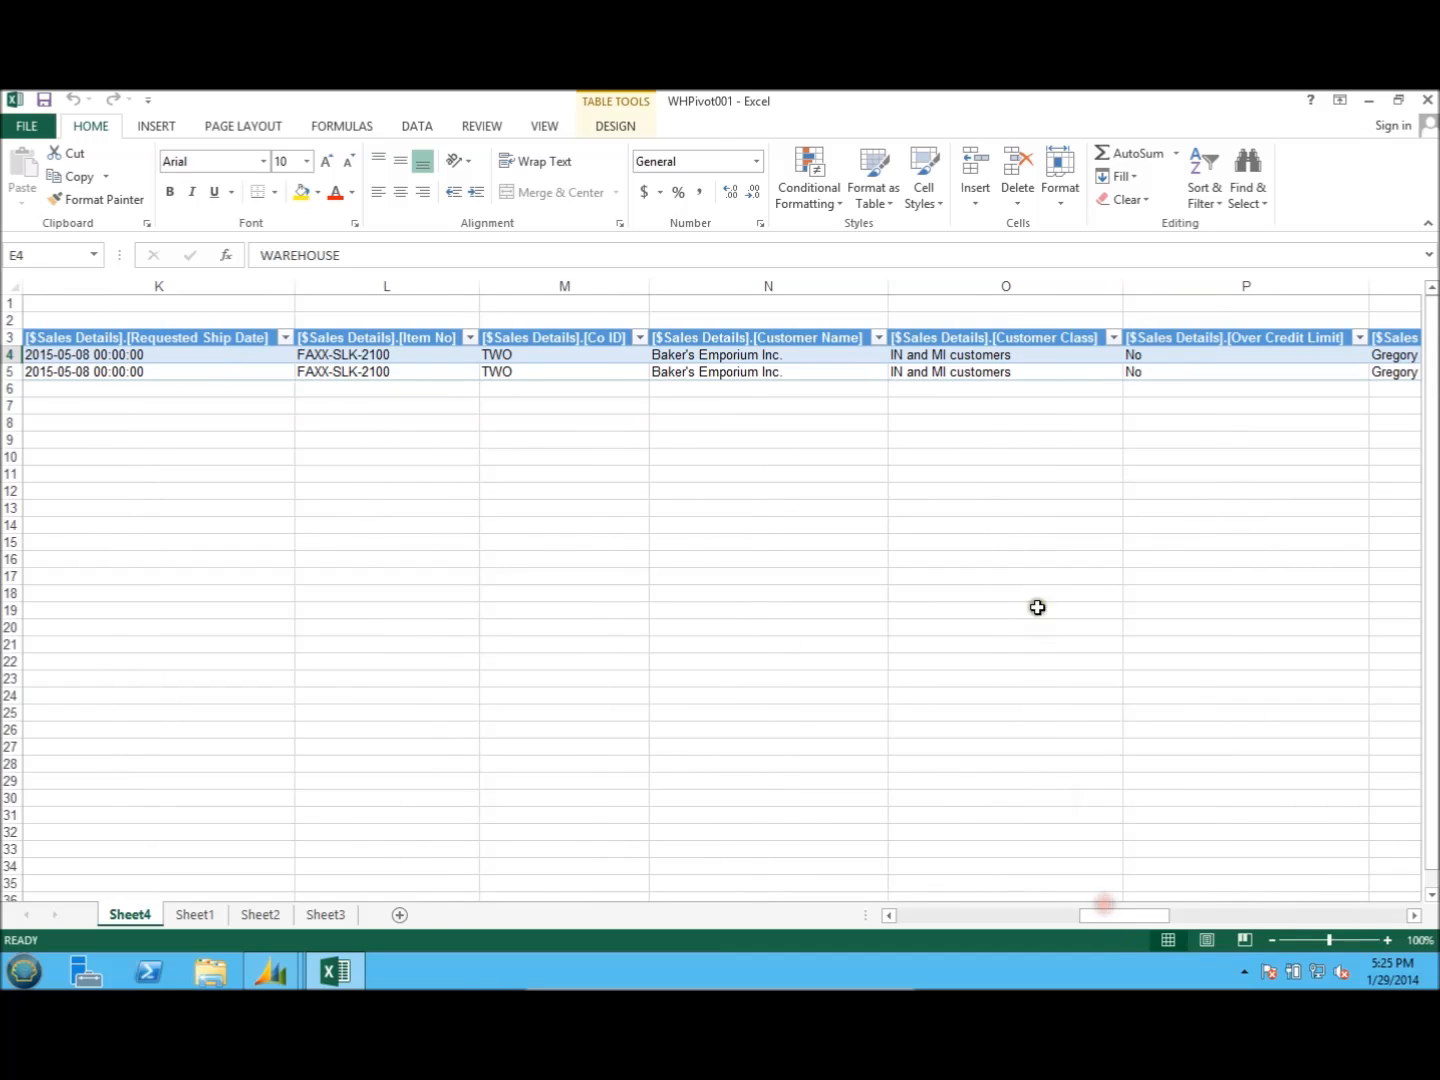
left_click(1066, 357)
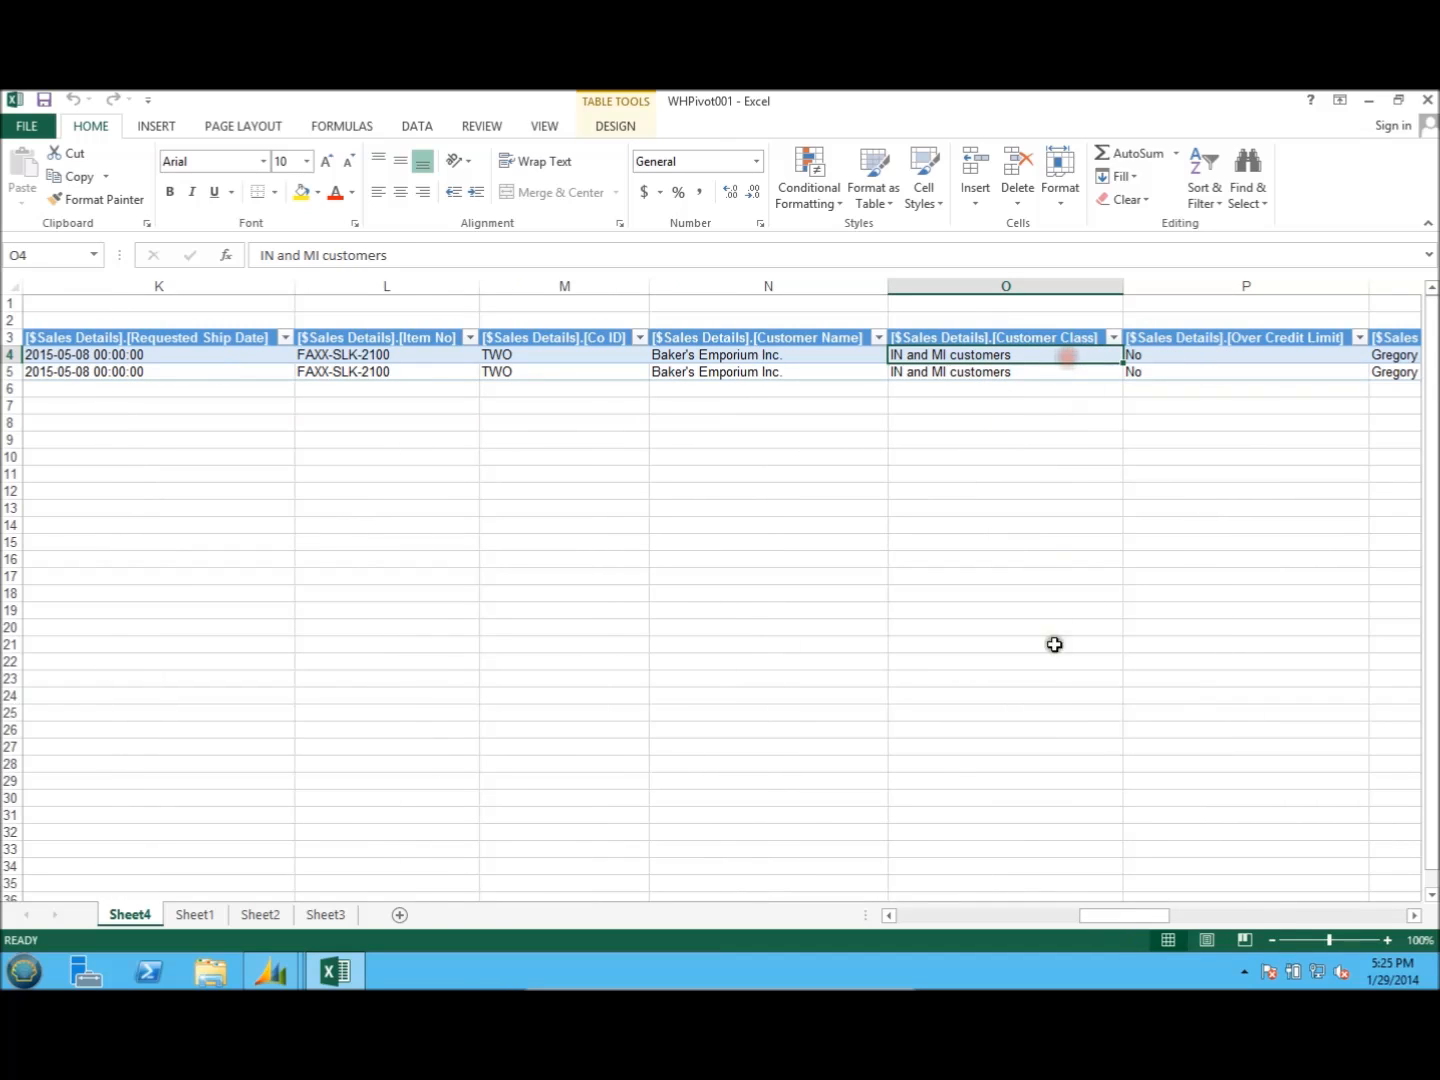
left_click(1393, 356)
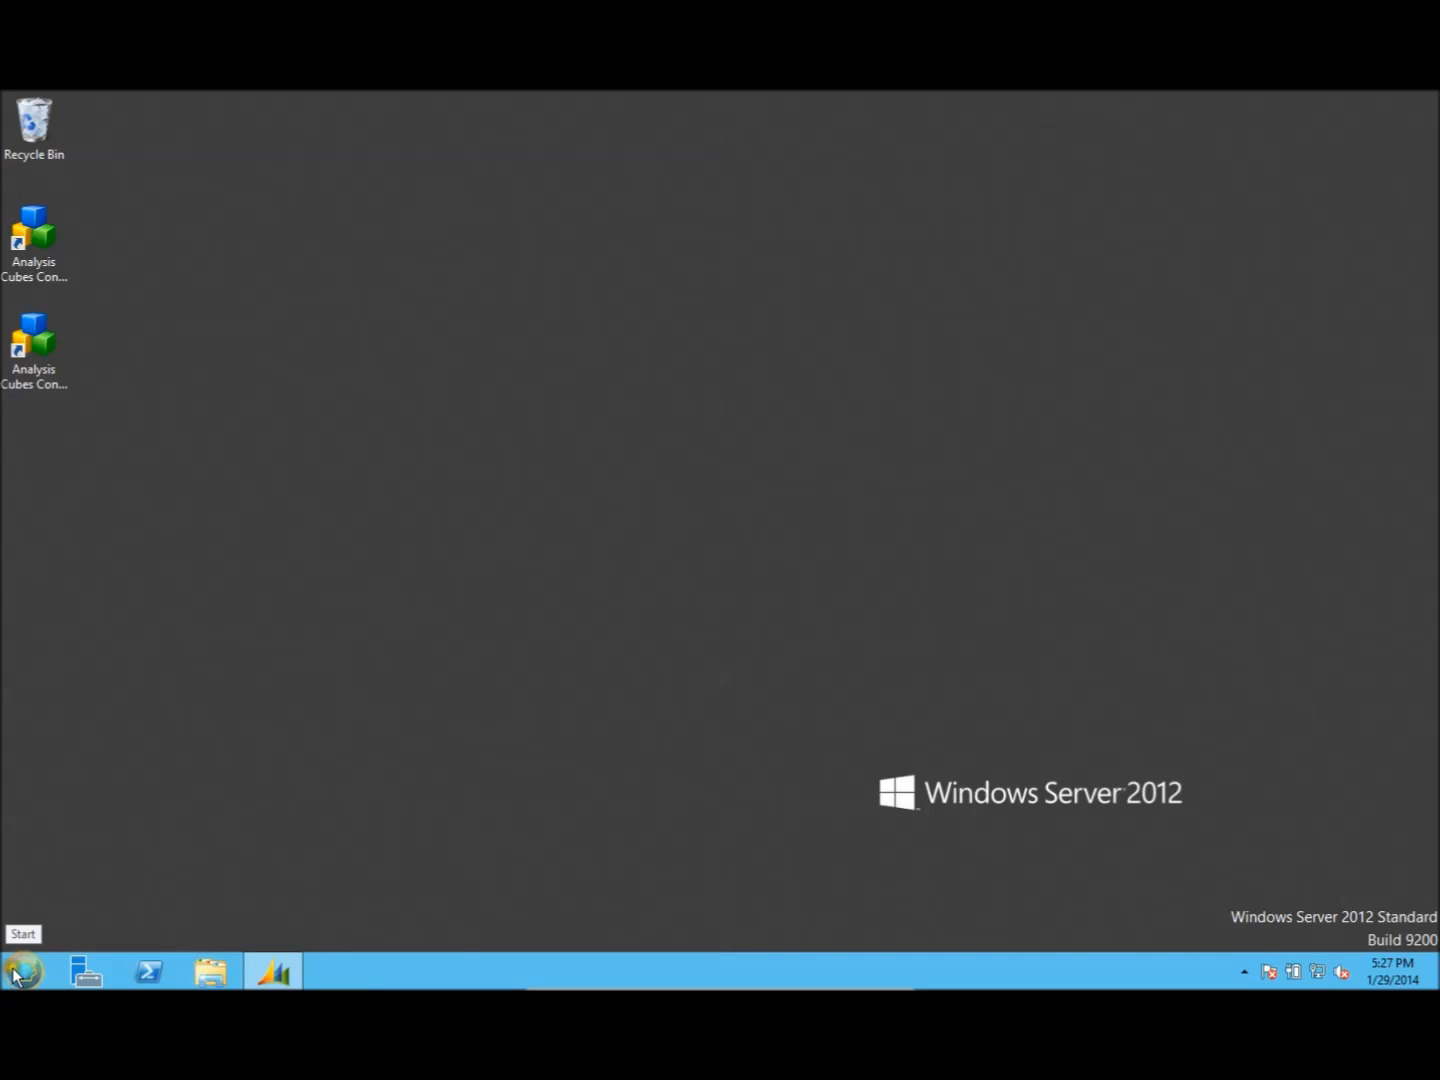
- Start Excel 2013 with a new blank workbook
left_click(14, 975)
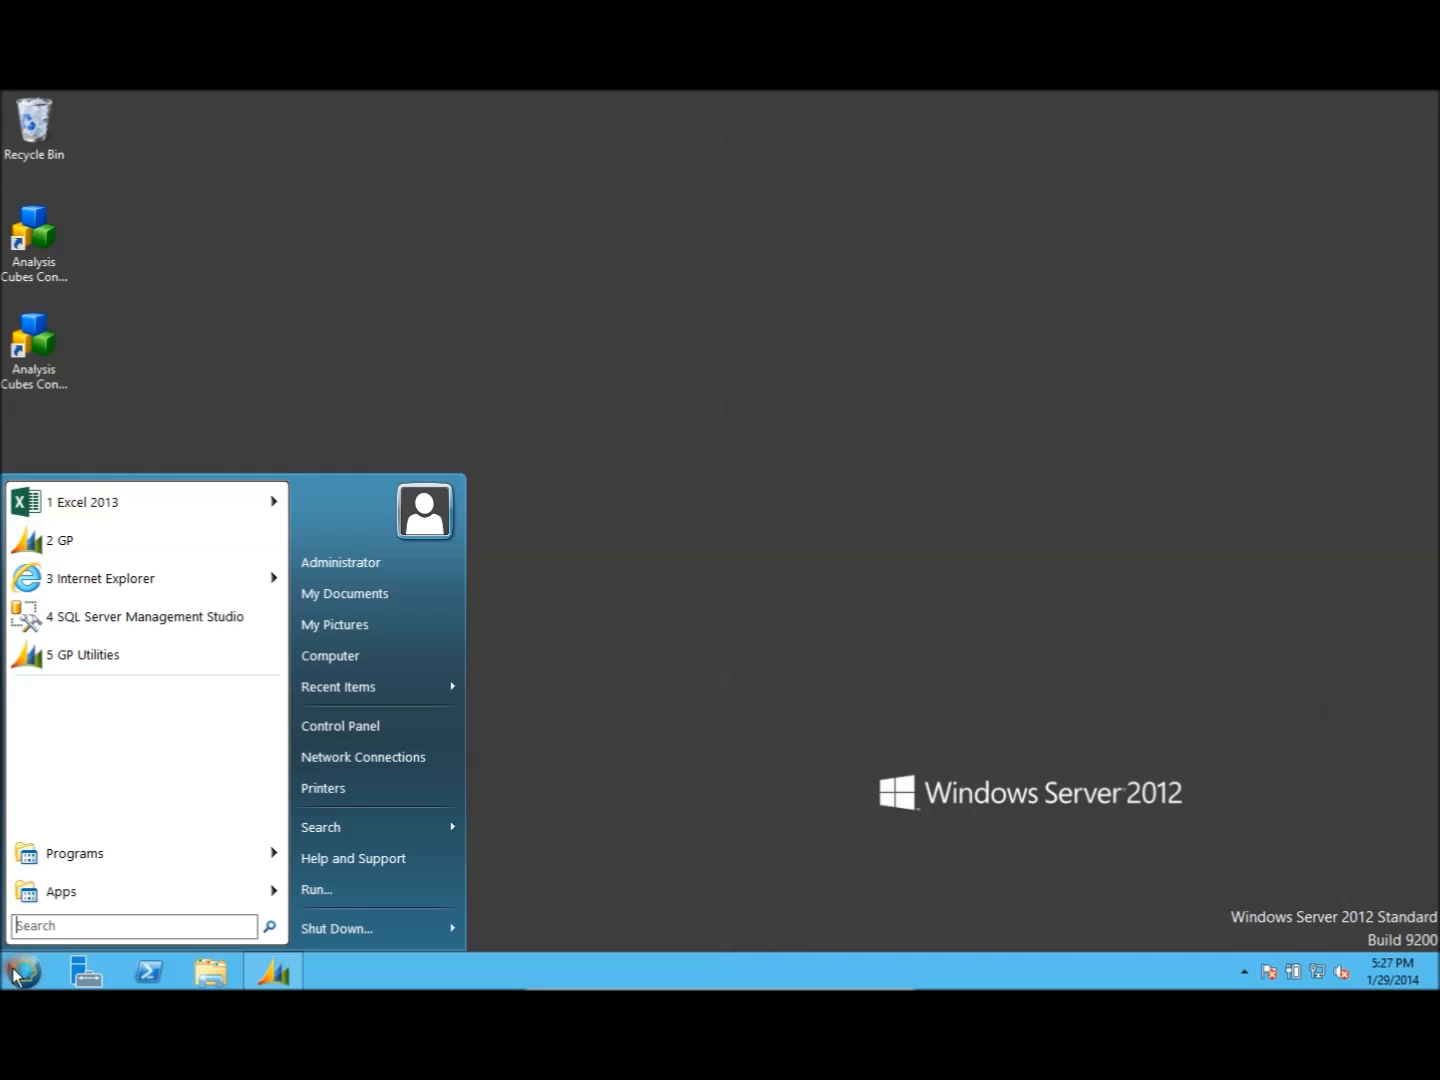
left_click(80, 509)
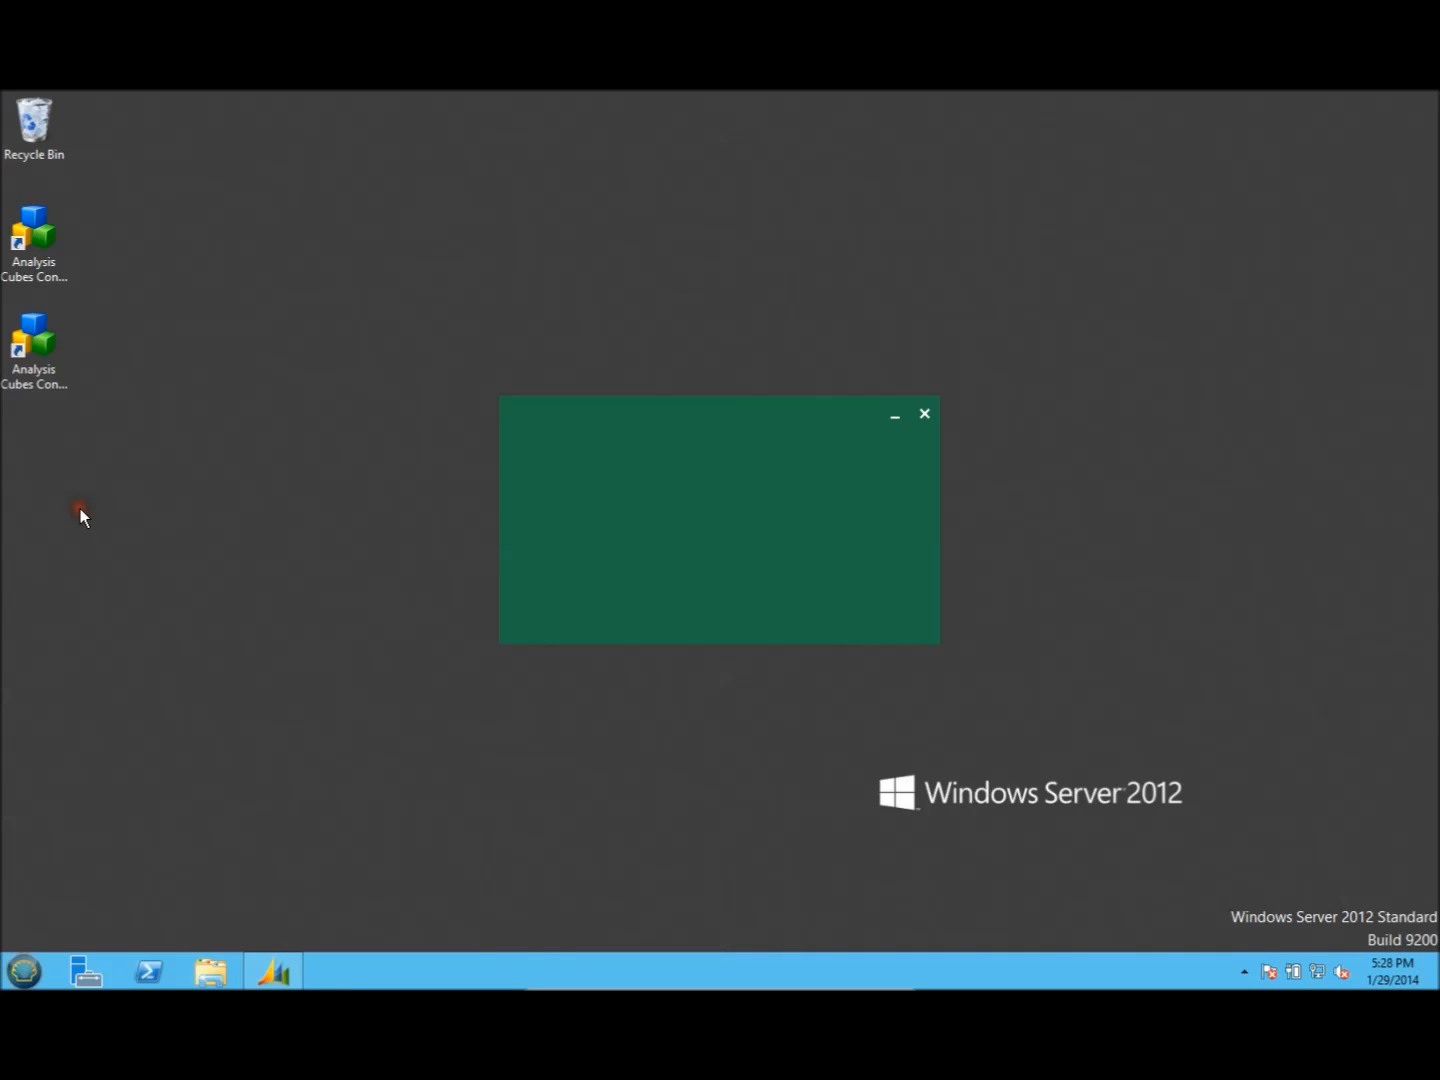
left_click(478, 360)
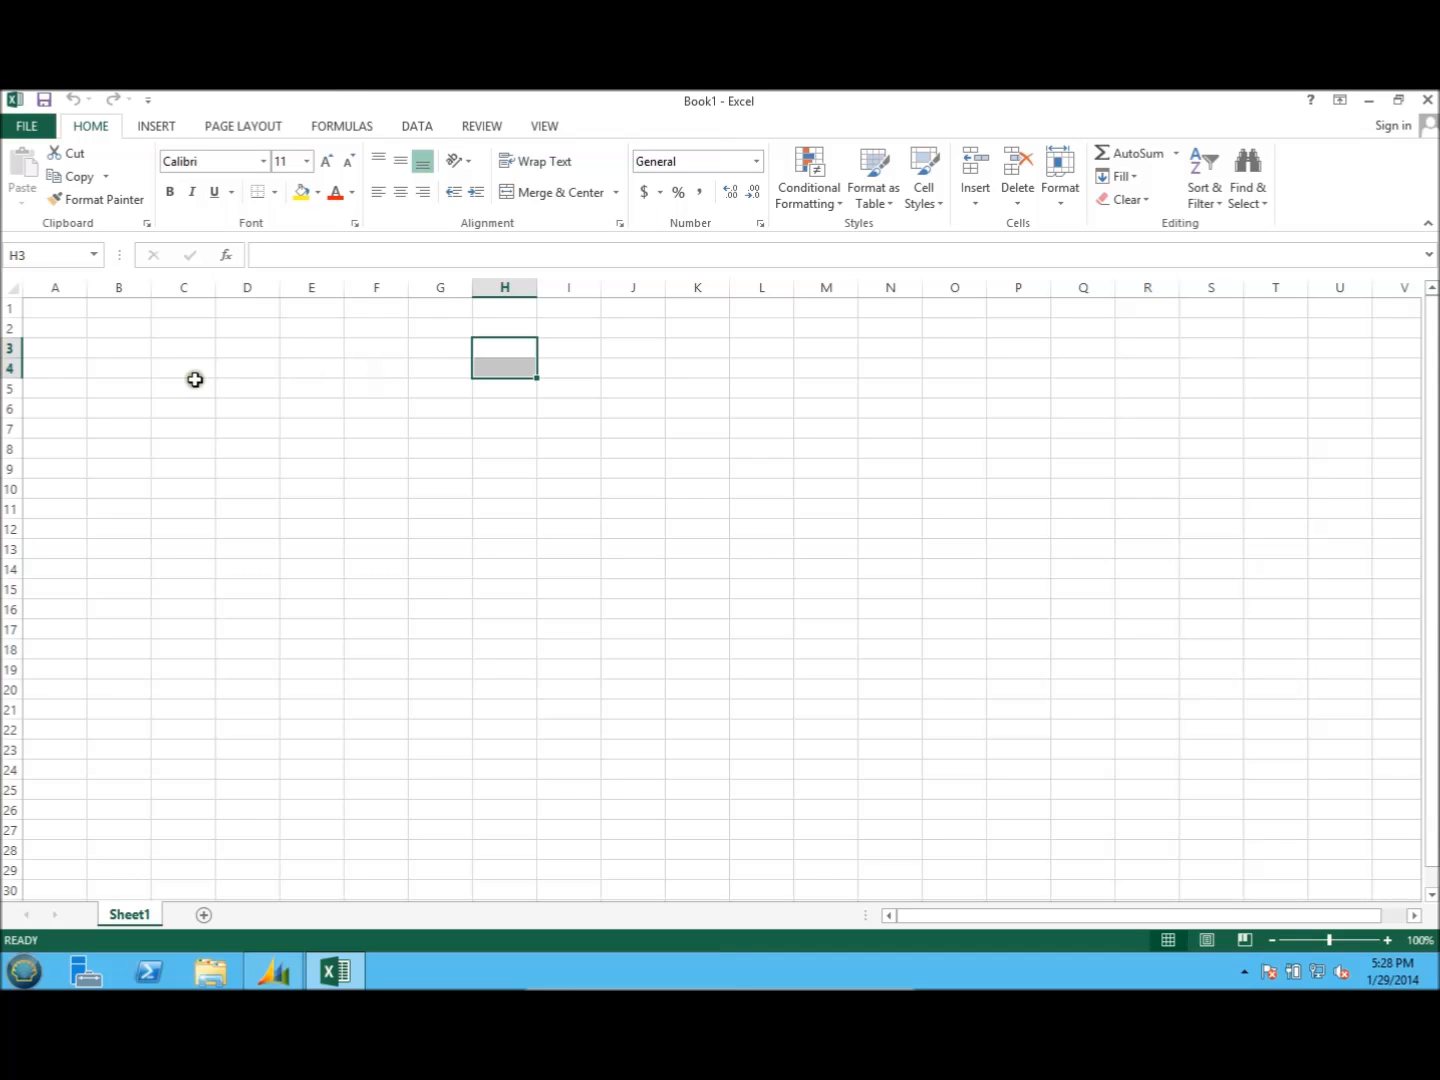
- Insert a PivotTable Report at cell A1 from the existing SERVER-A_DYN Dynamics GP Analysis Cubes Sales connection
left_click(49, 309)
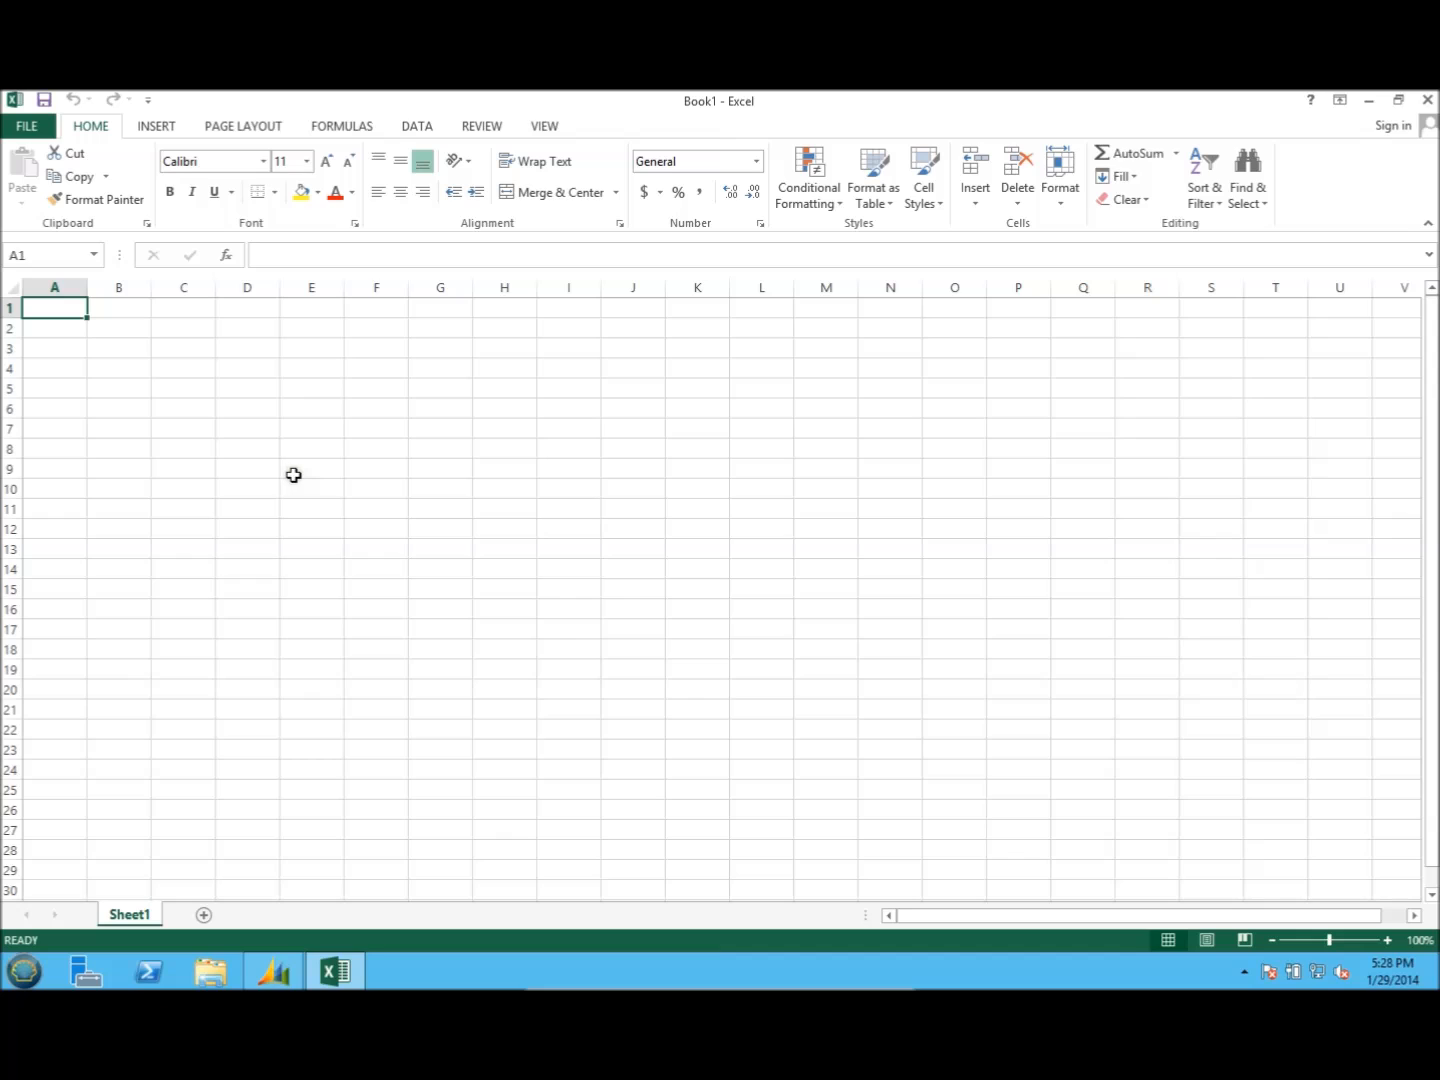
left_click(416, 127)
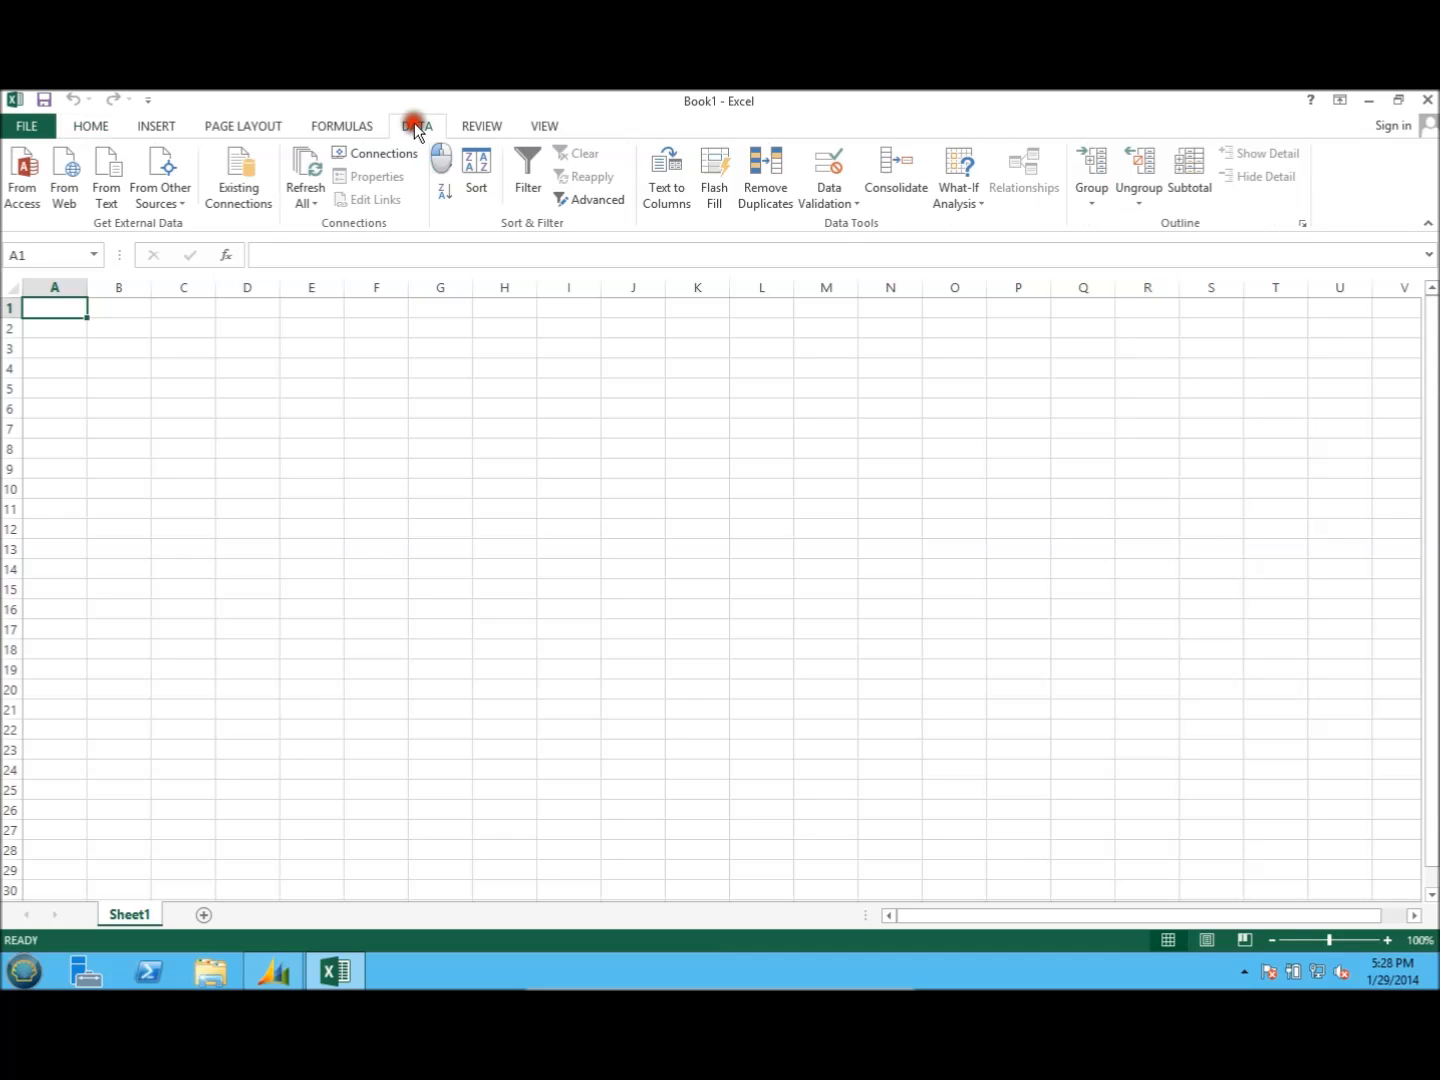
left_click(232, 176)
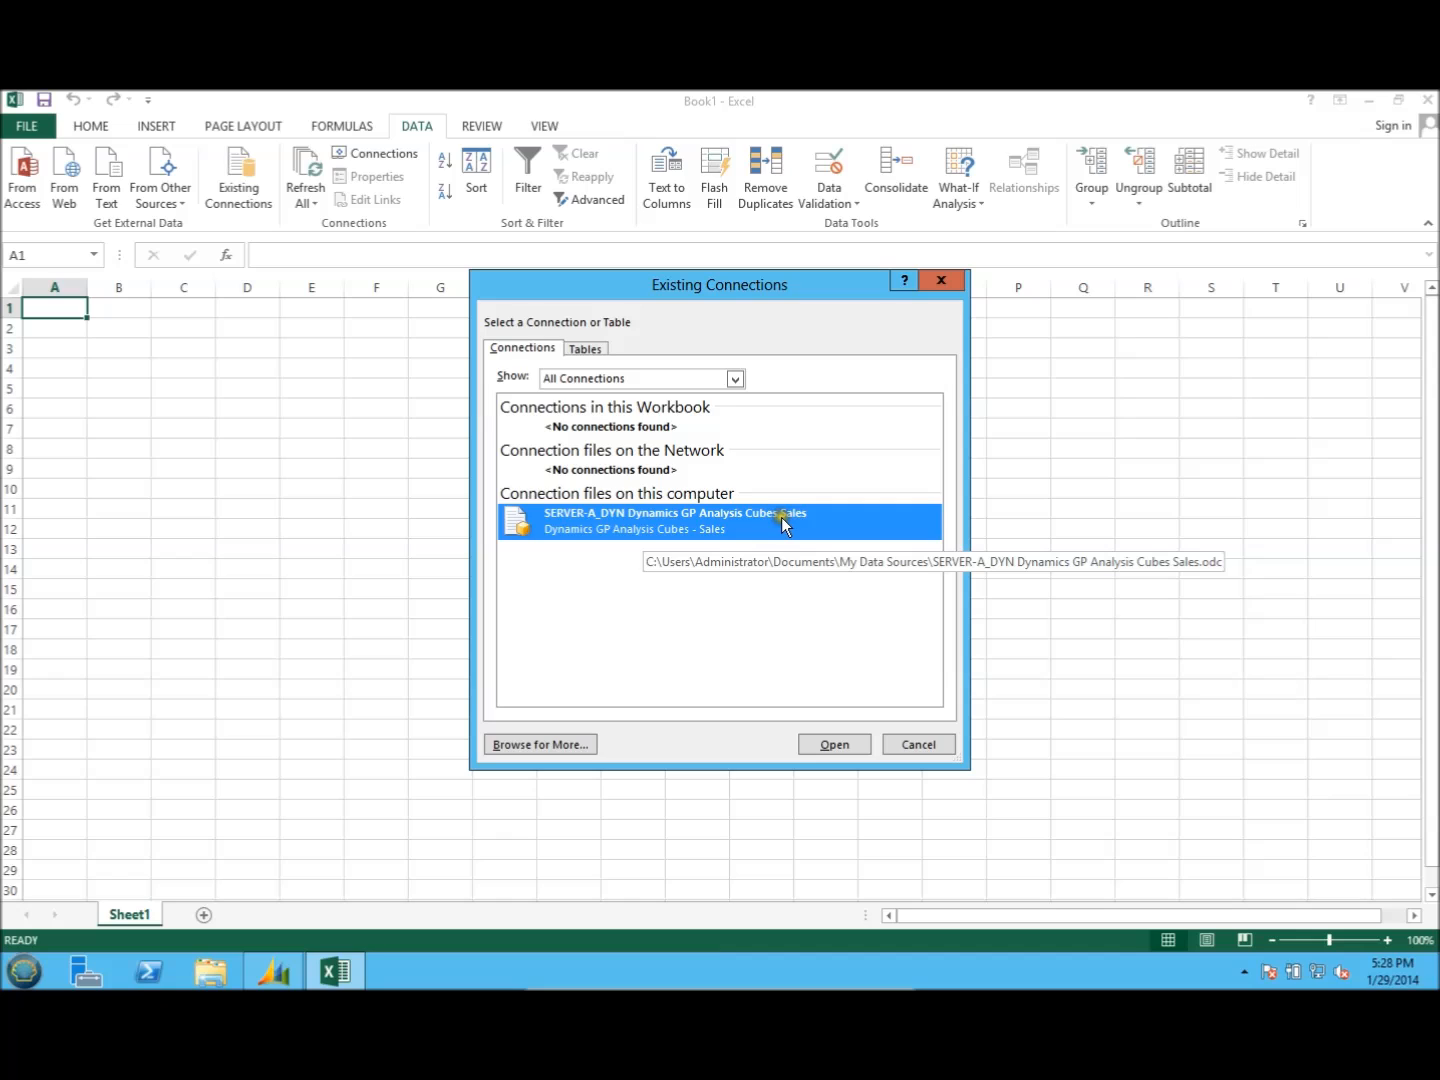
left_click(834, 743)
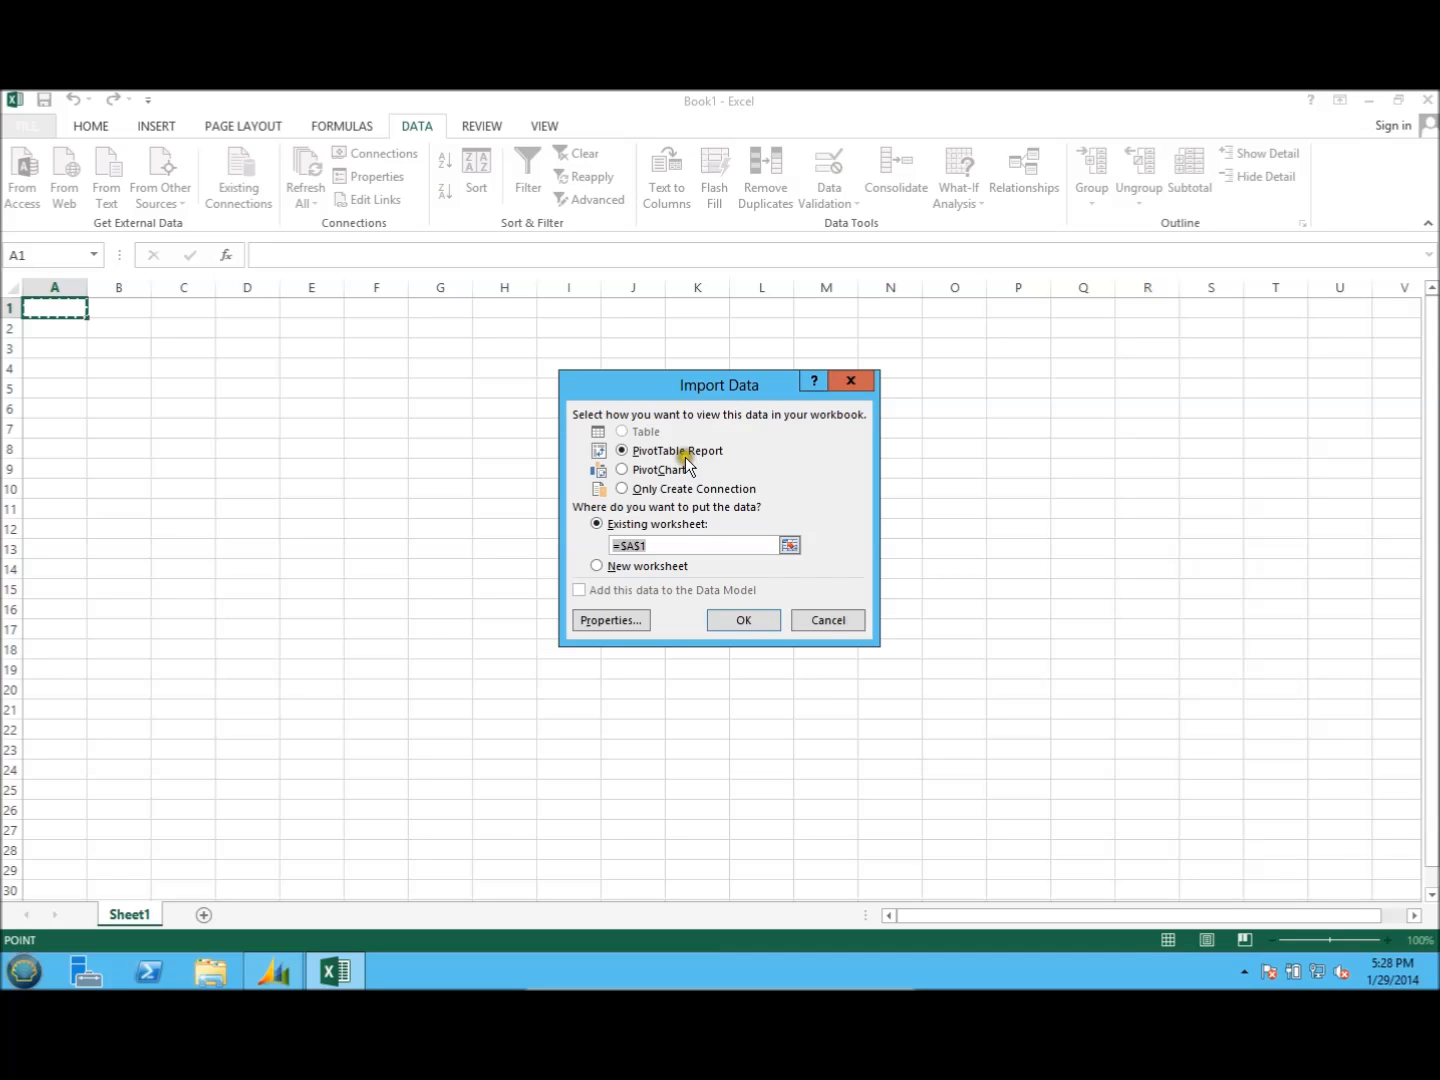
left_click(757, 626)
left_click(757, 627)
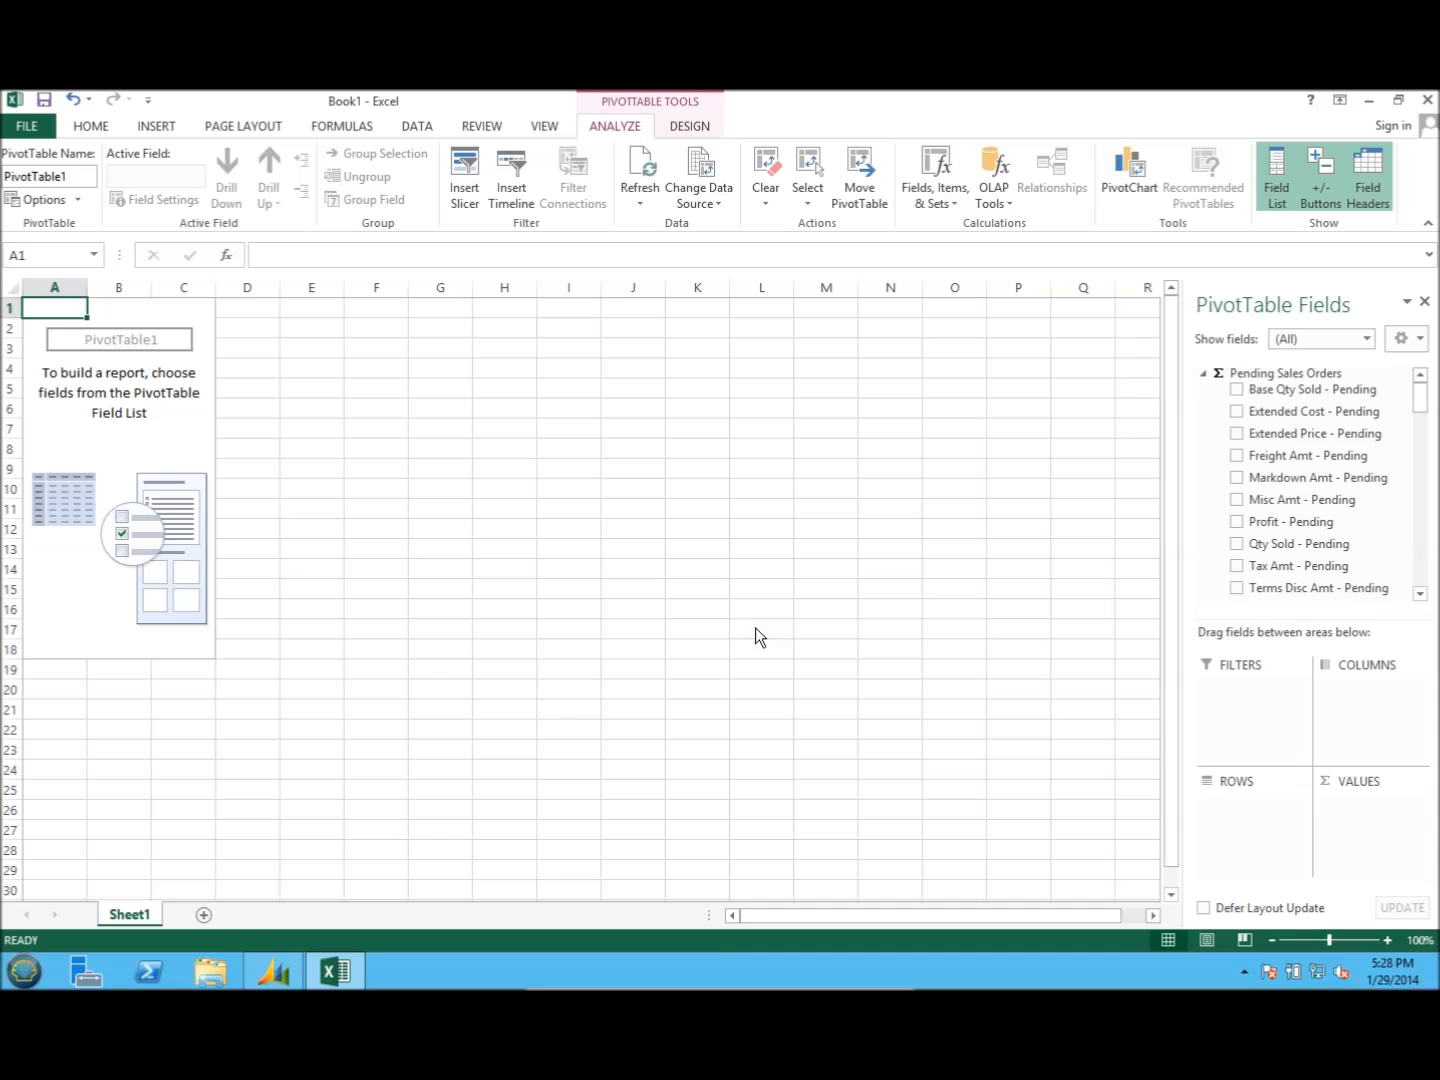
- Add Item Generic Description from the Items dimension as the PivotTable's row field
left_click(1399, 387)
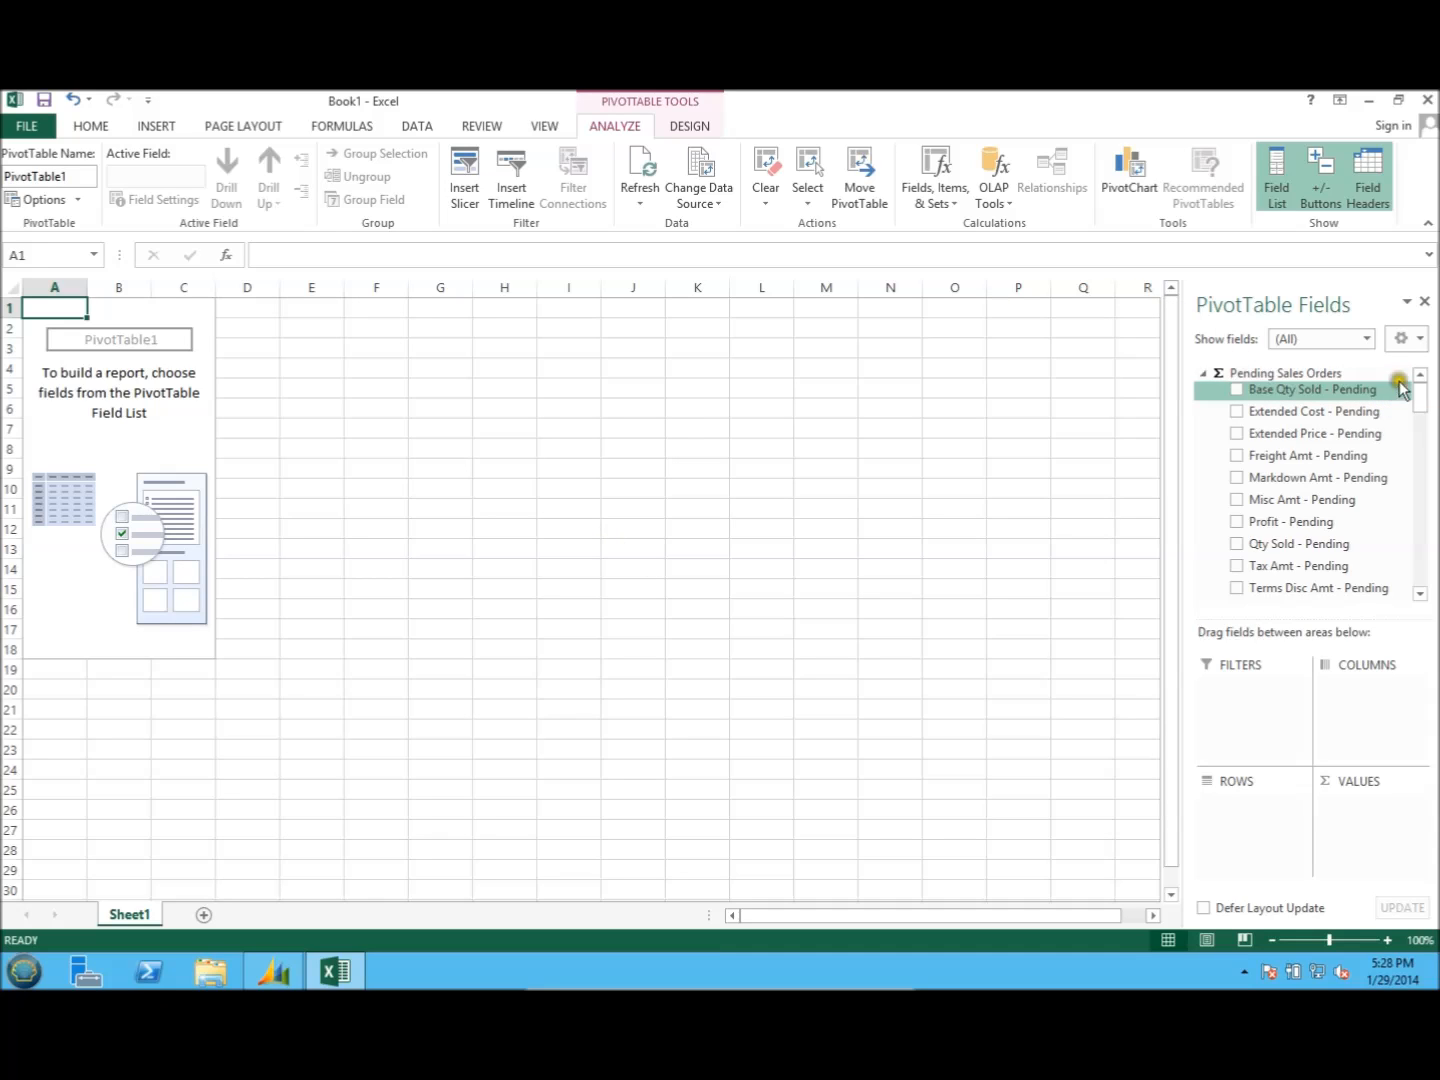
left_click_drag(1418, 401, 1421, 544)
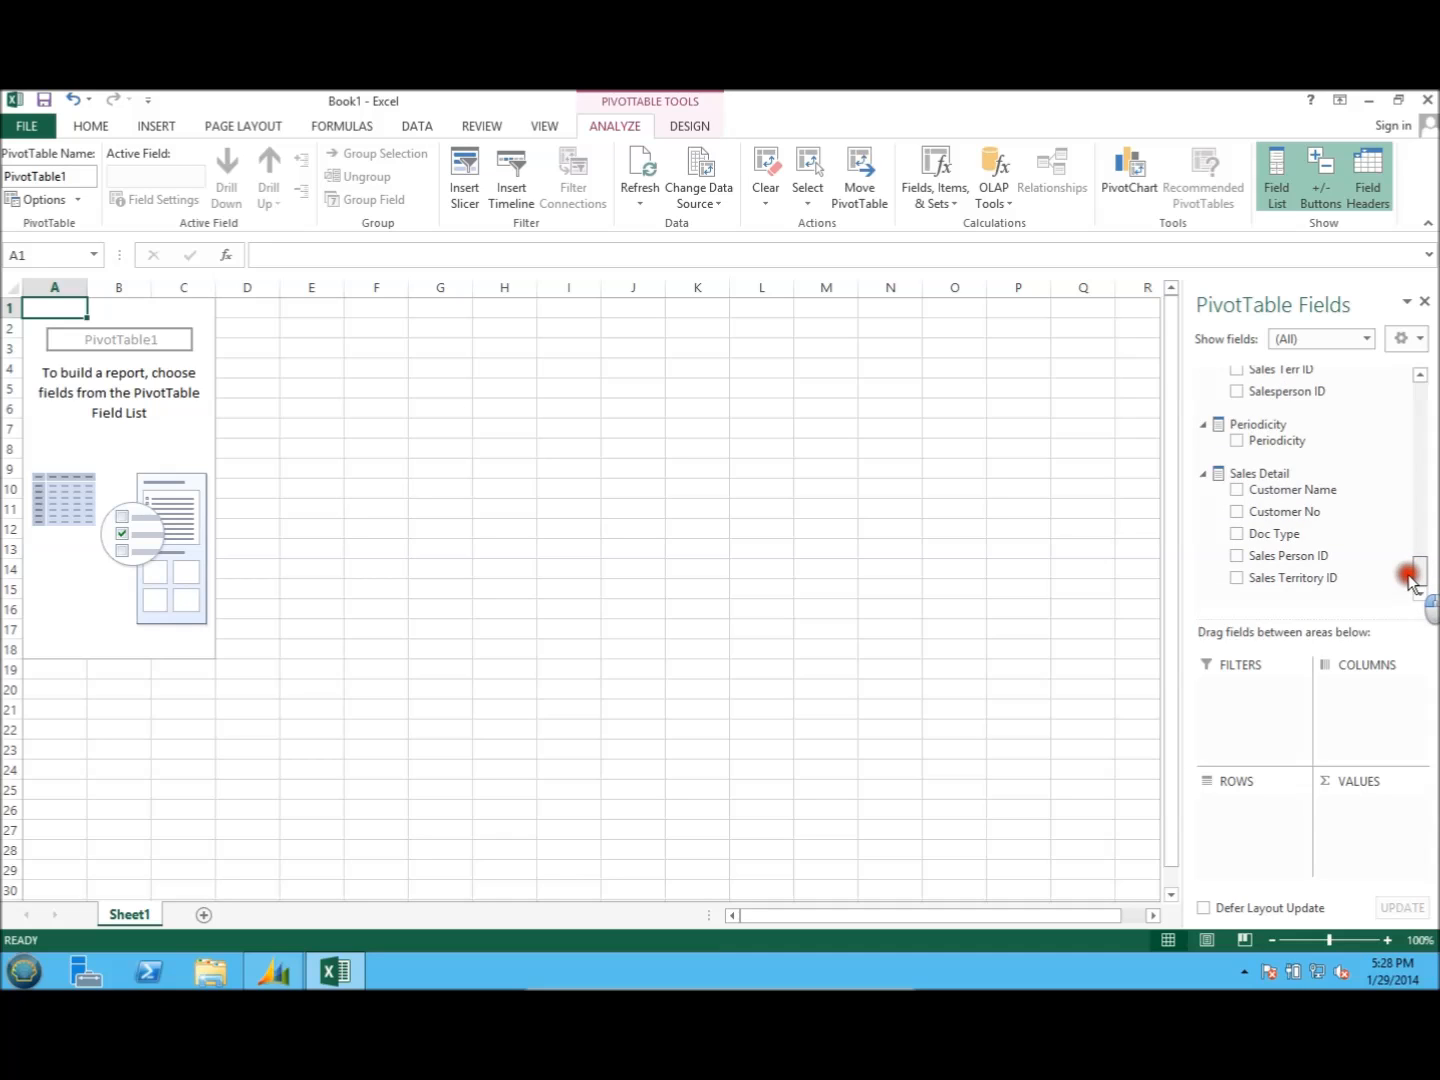
left_click_drag(1412, 497, 1432, 408)
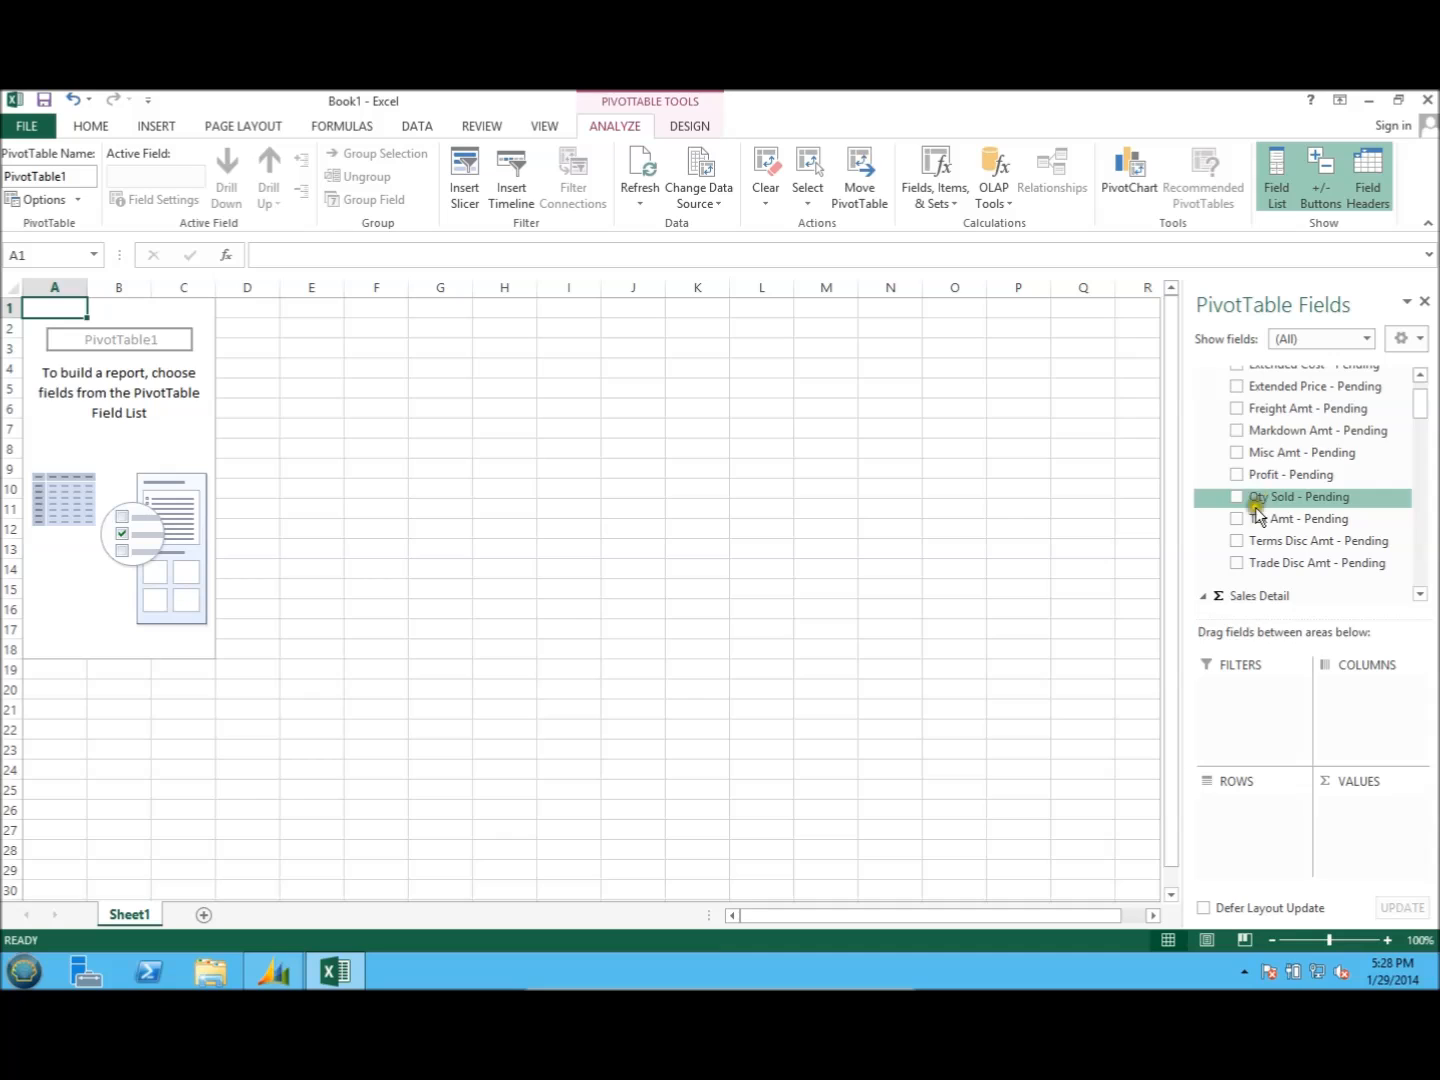
left_click_drag(1424, 412, 1421, 534)
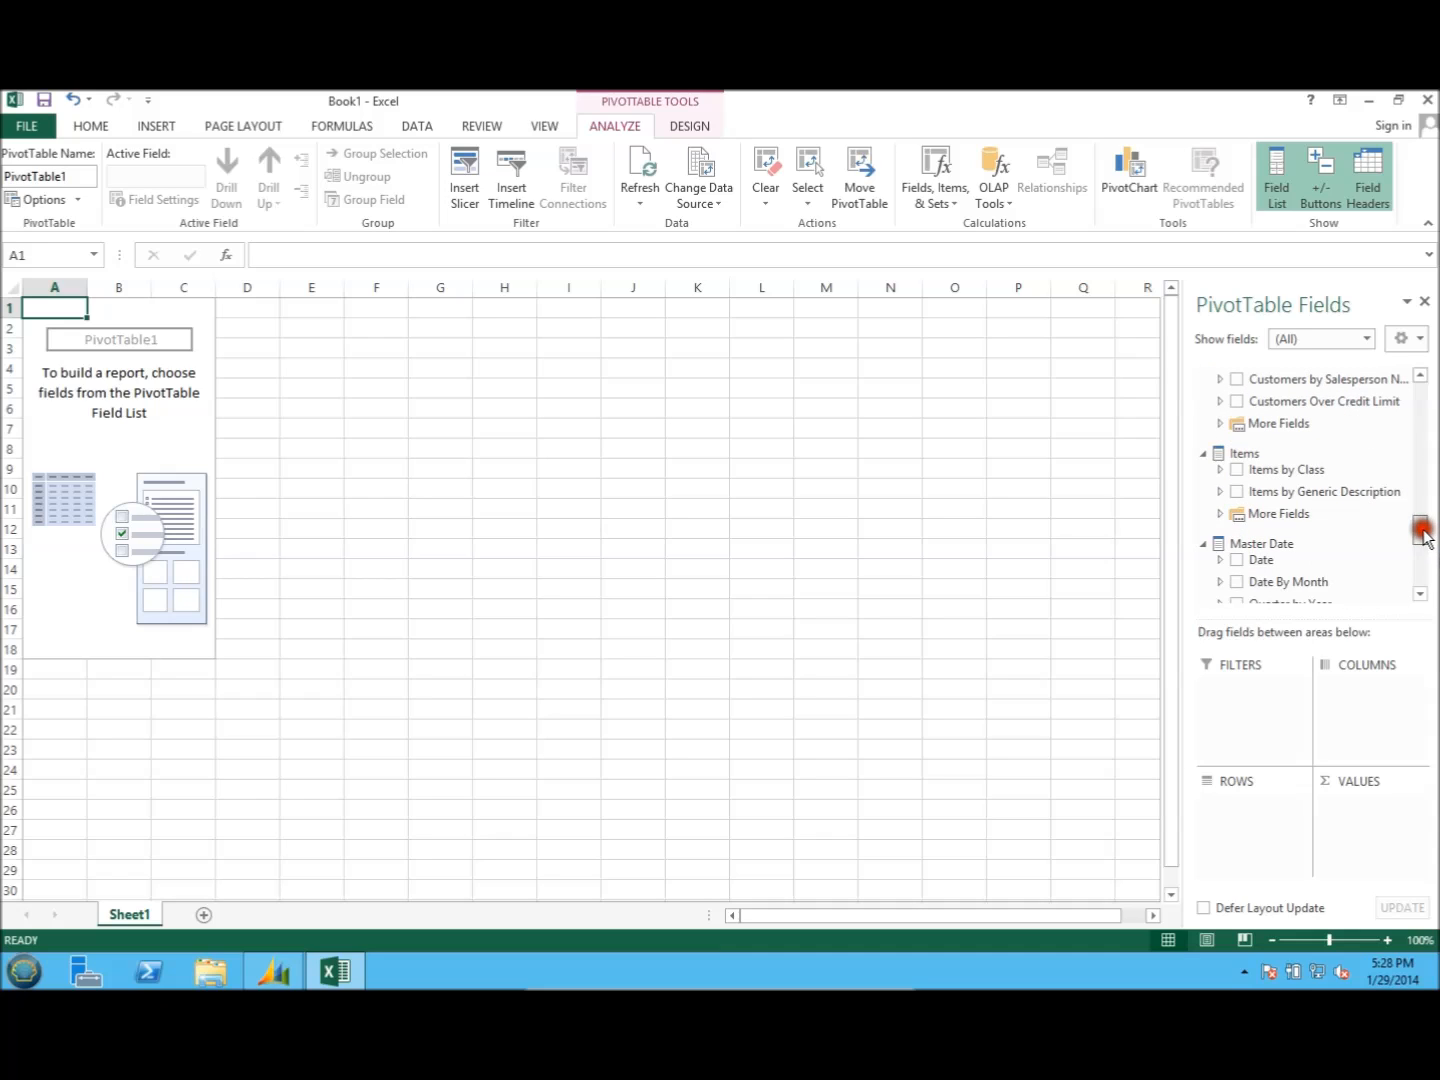
left_click(1220, 518)
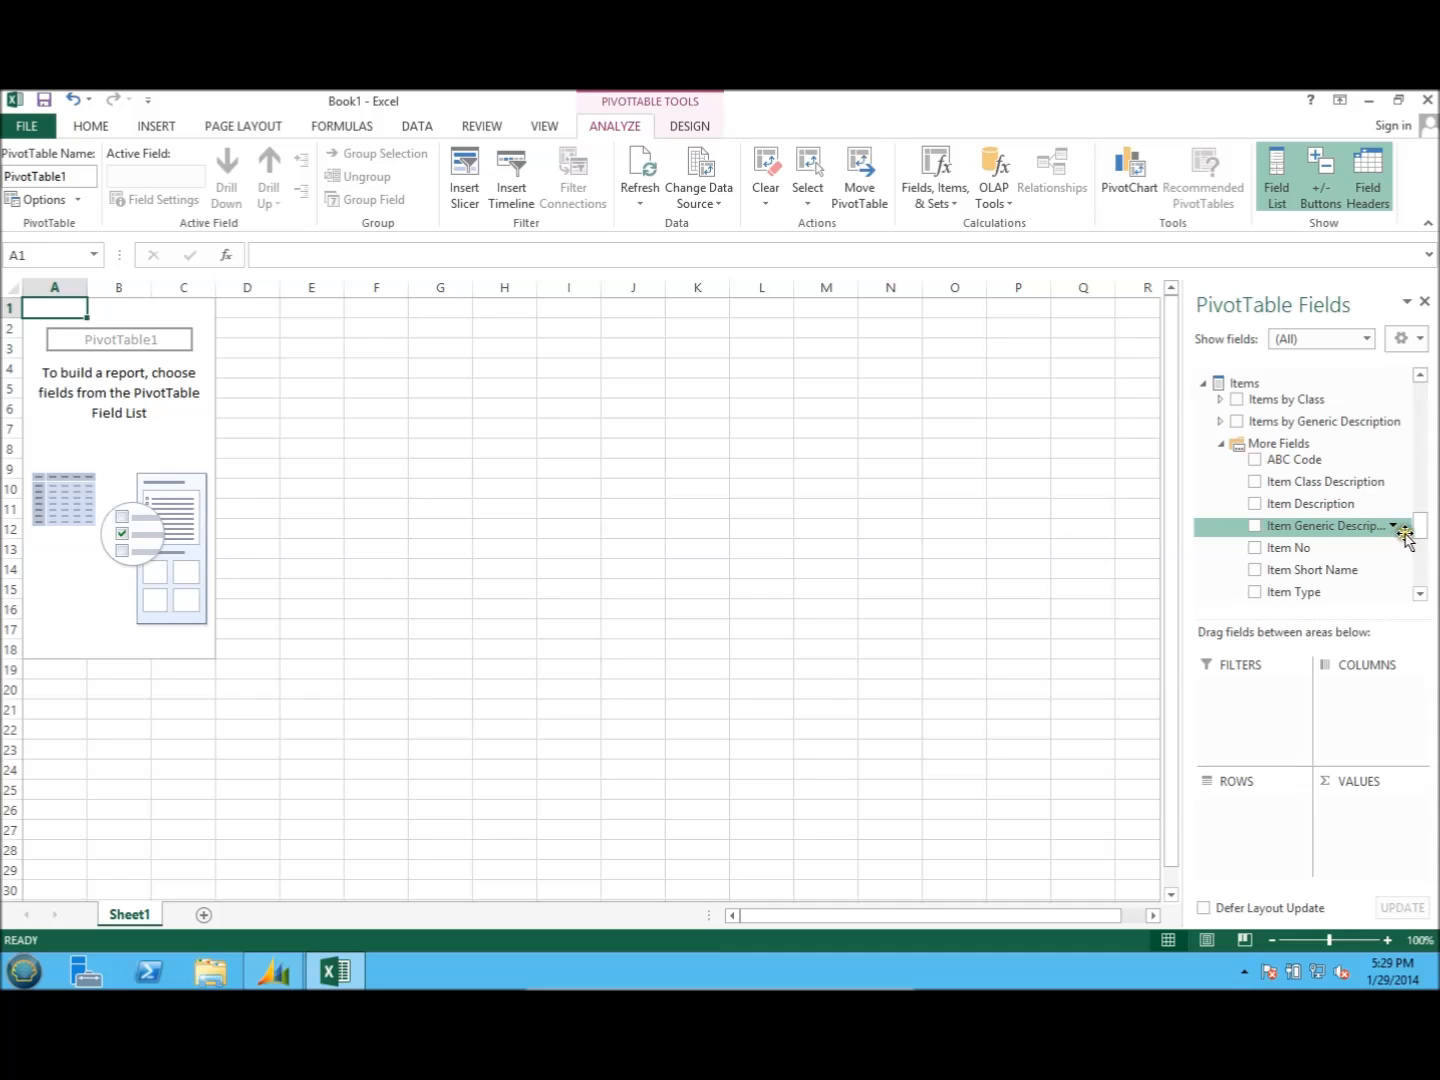
left_click_drag(1417, 526, 1418, 530)
left_click_drag(1295, 486, 122, 450)
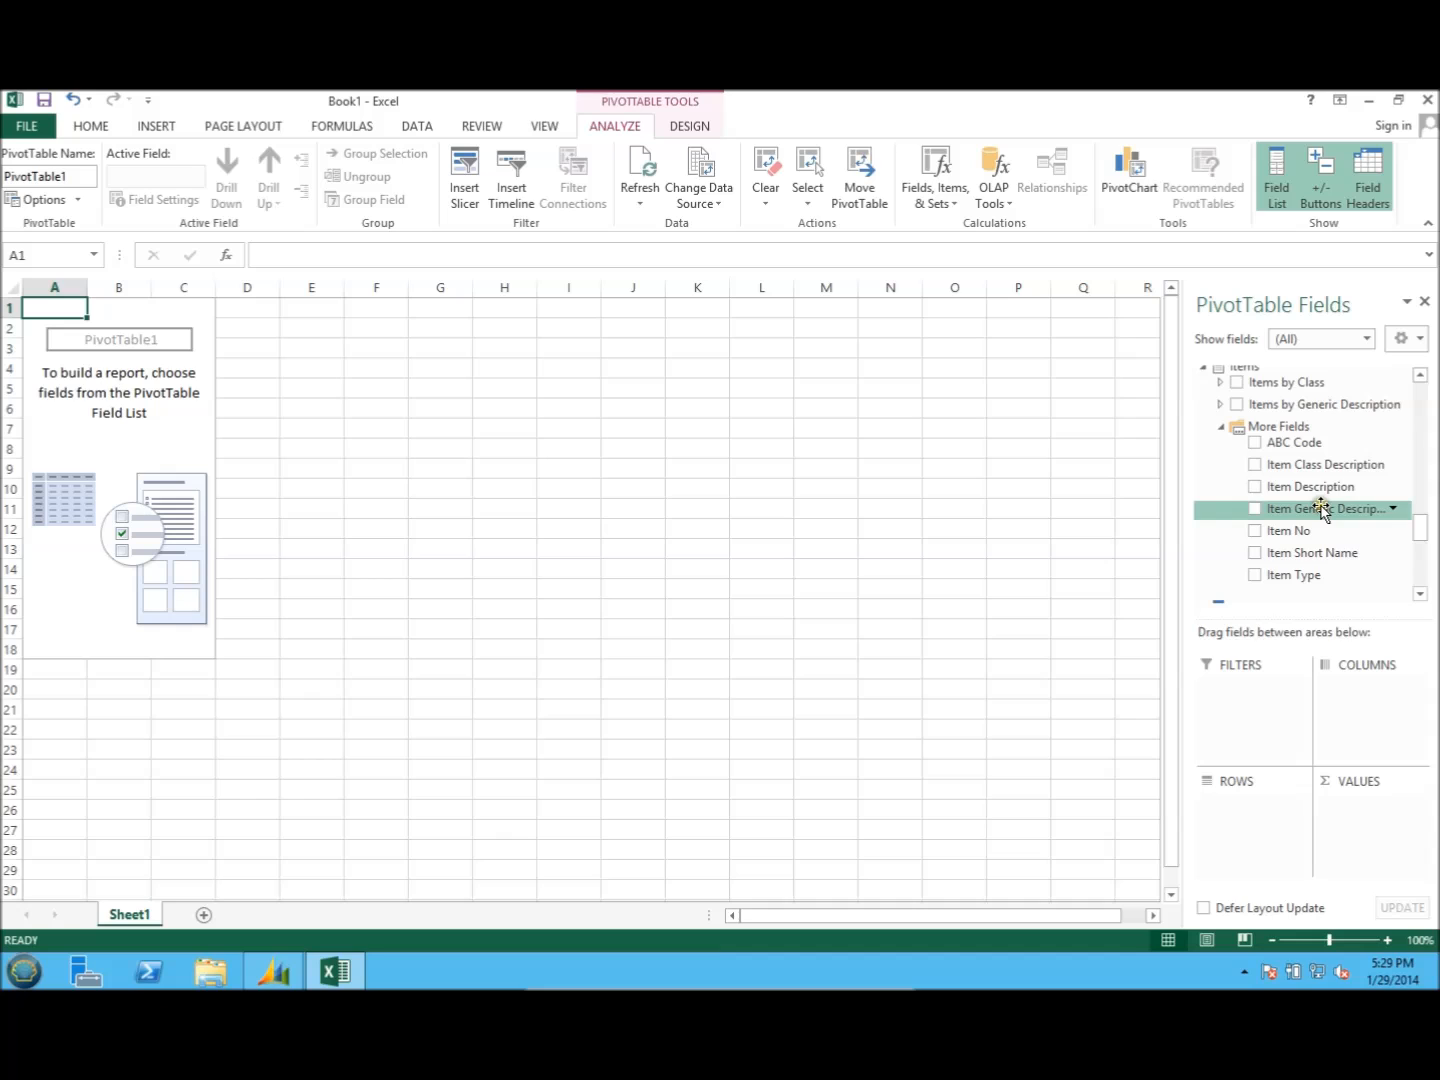
left_click_drag(1325, 510, 1255, 806)
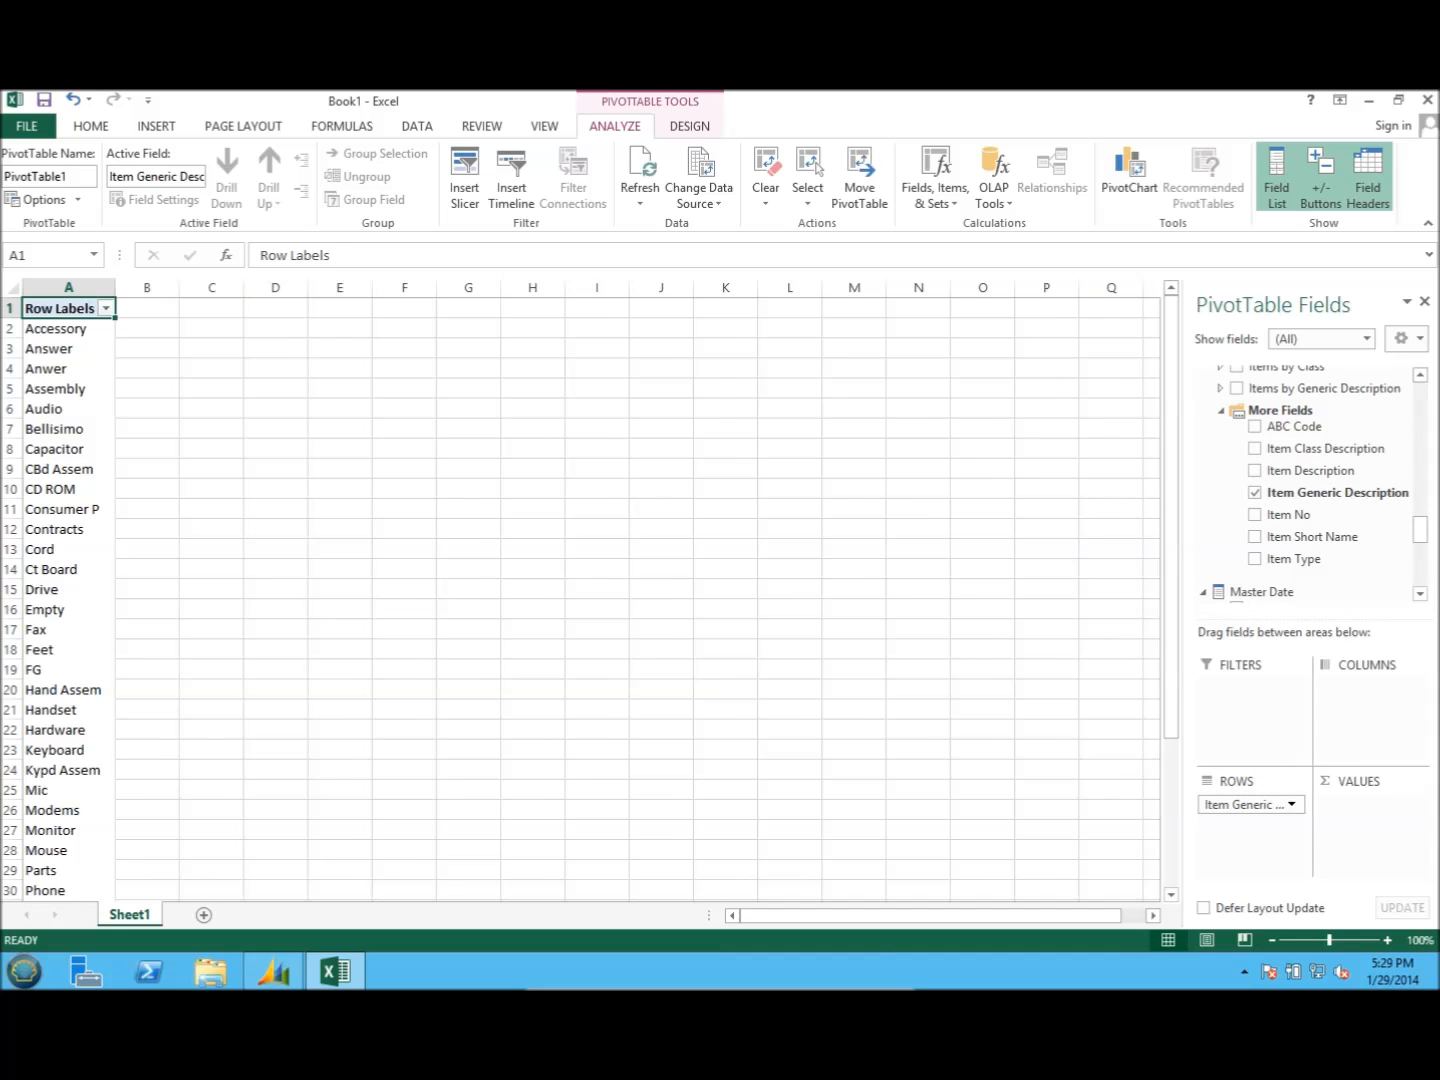
- Set Month from Master Date as the column field and Year as the report filter
left_click_drag(1418, 546, 1422, 561)
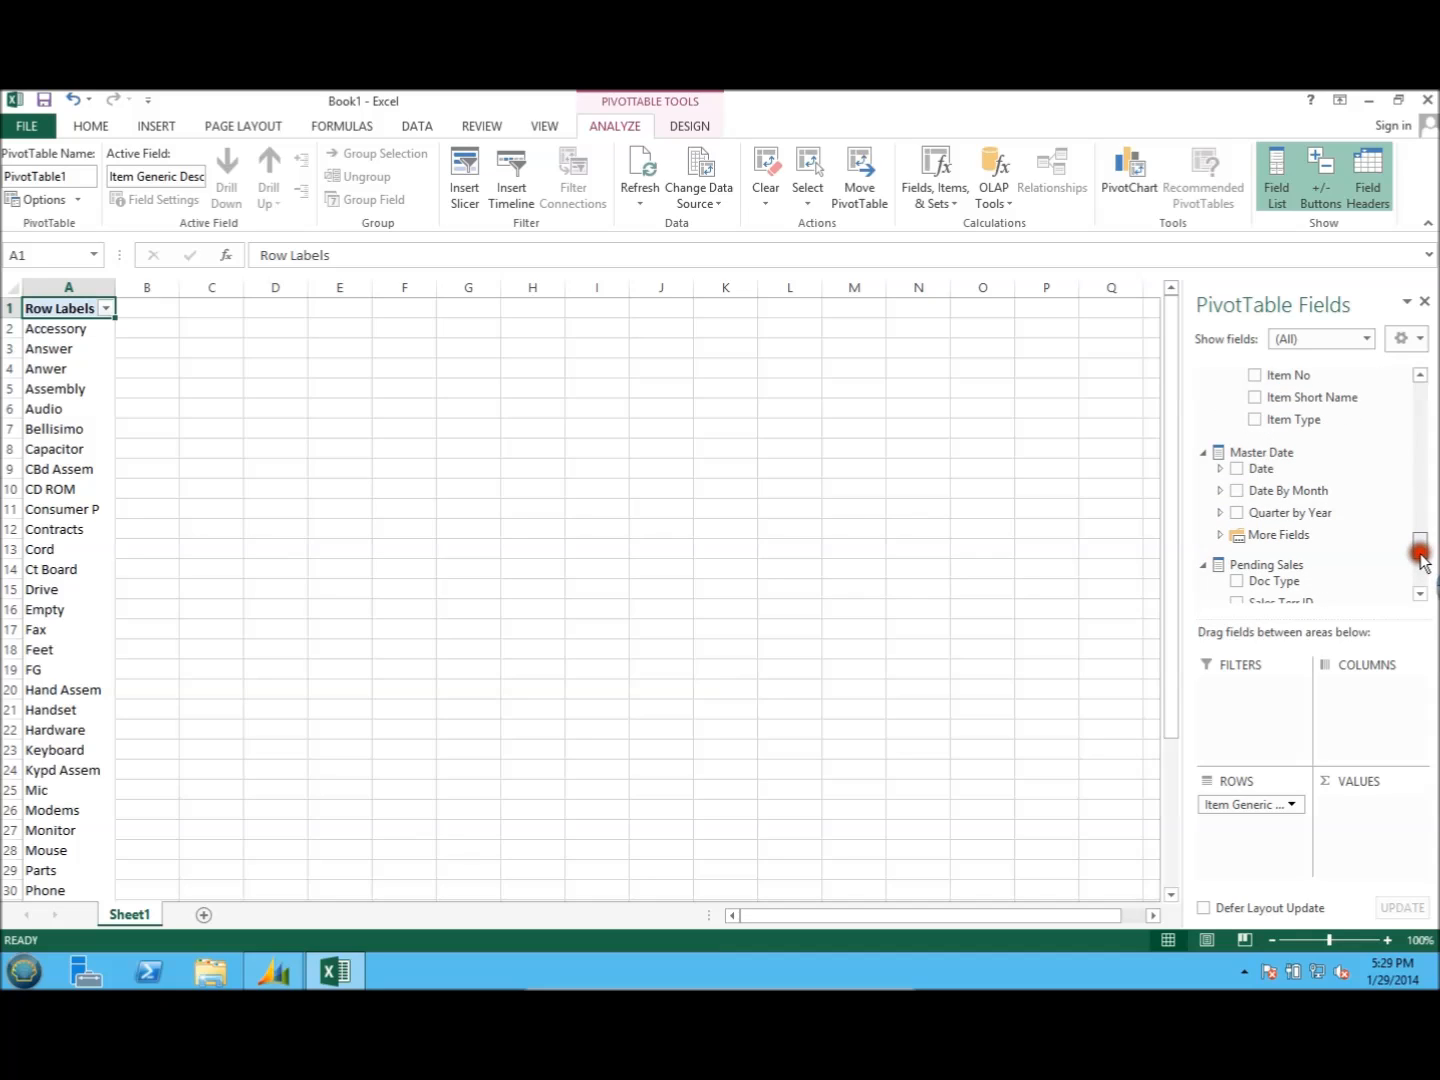
left_click(1220, 534)
left_click_drag(1264, 560, 1366, 688)
left_click_drag(1280, 594, 1248, 684)
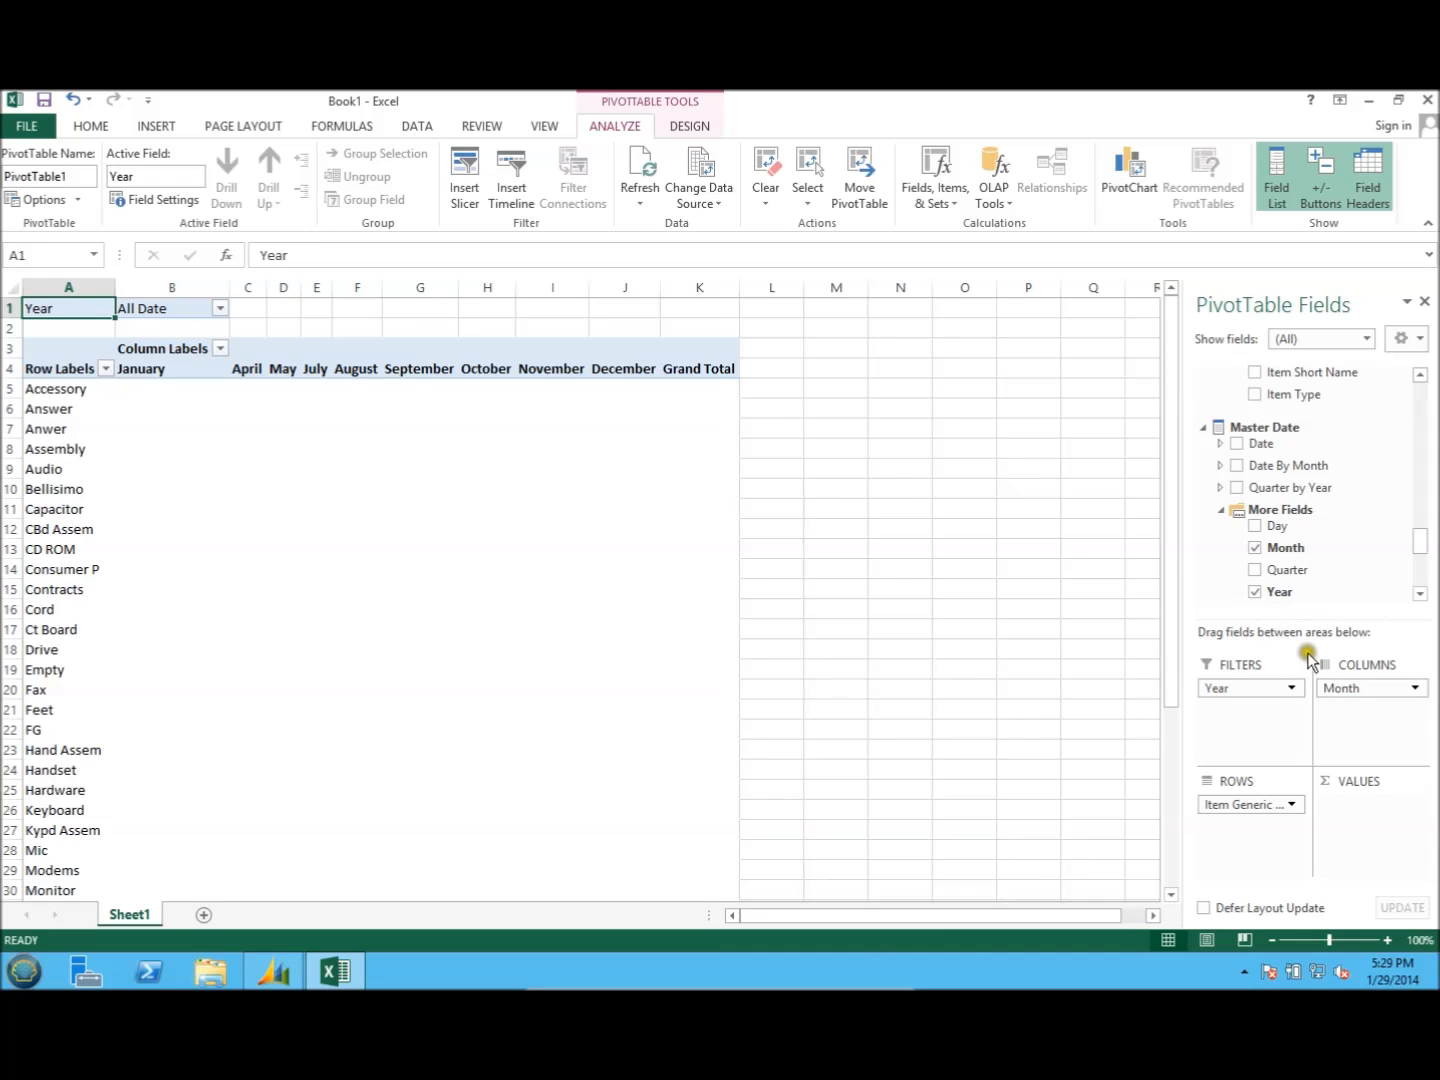
- Add Customer Name and Sales Person ID from Sales Detail to the rows, ordered salesperson, customer, item generic description
left_click_drag(1418, 540, 1420, 572)
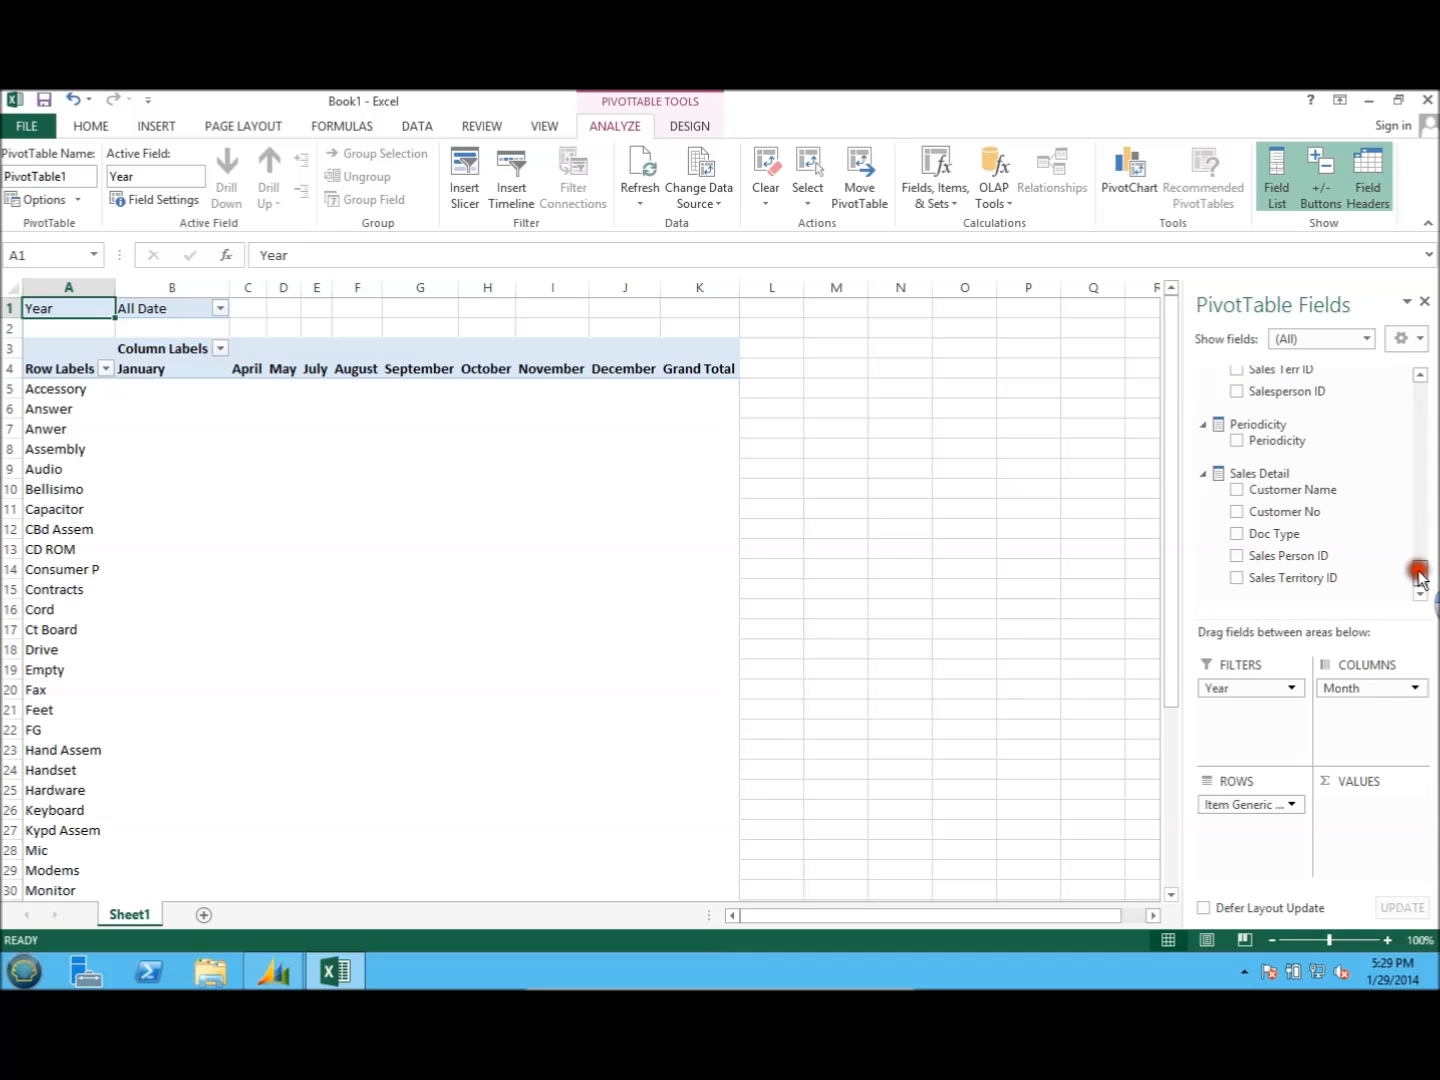
left_click_drag(1420, 578, 1418, 577)
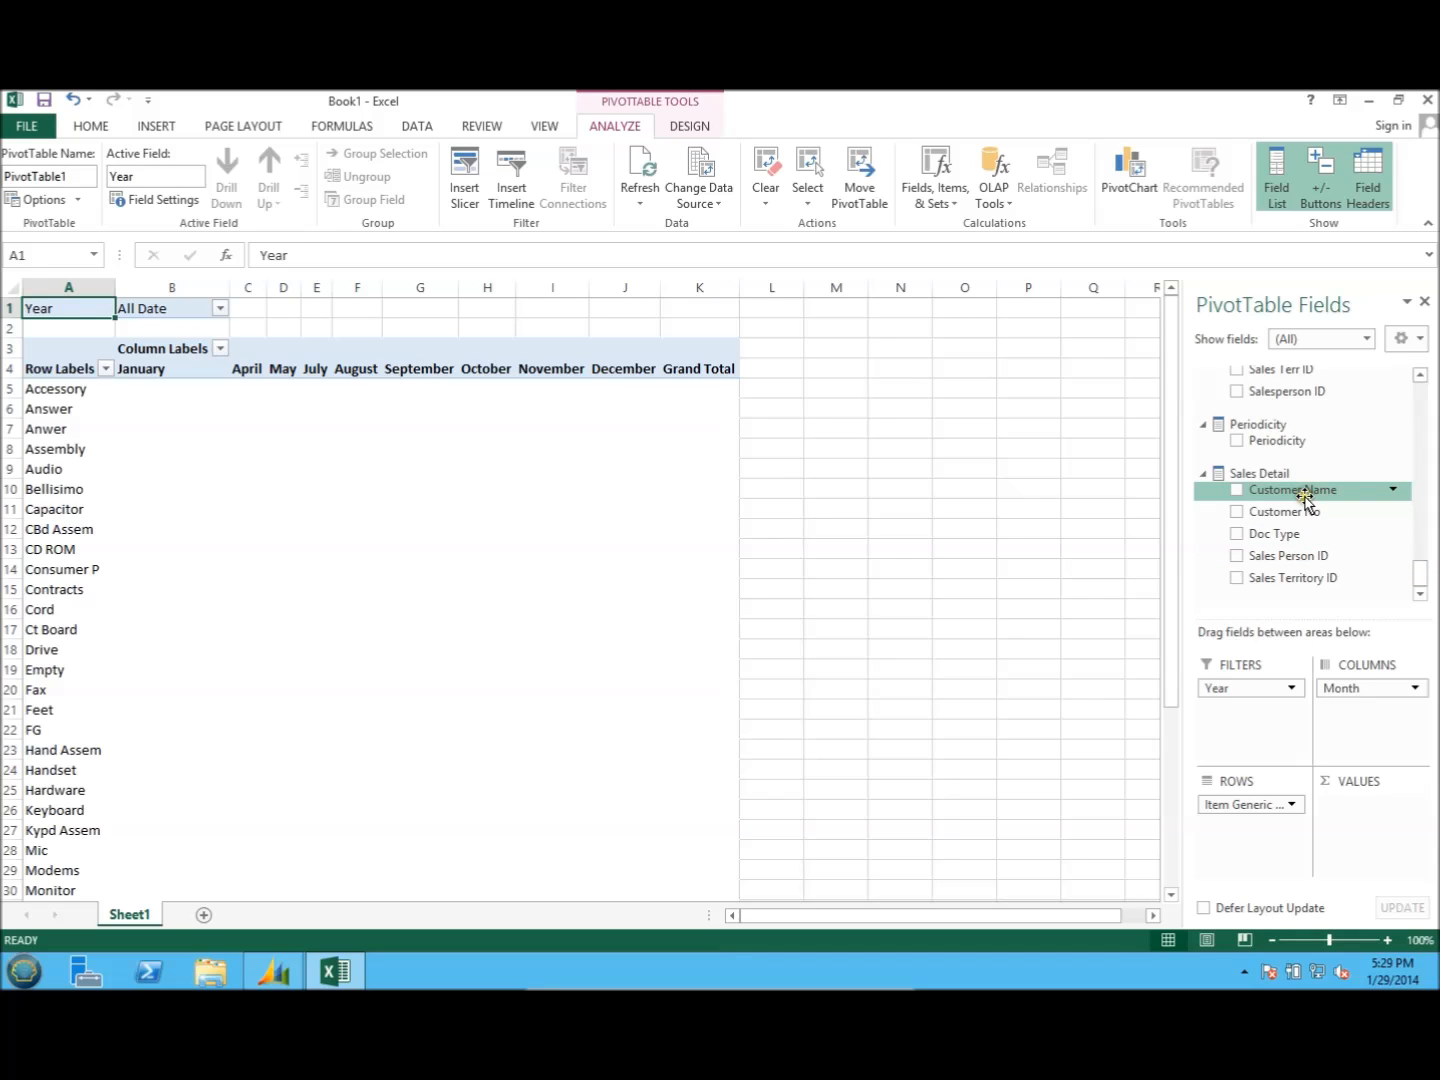
left_click_drag(1305, 497, 1255, 795)
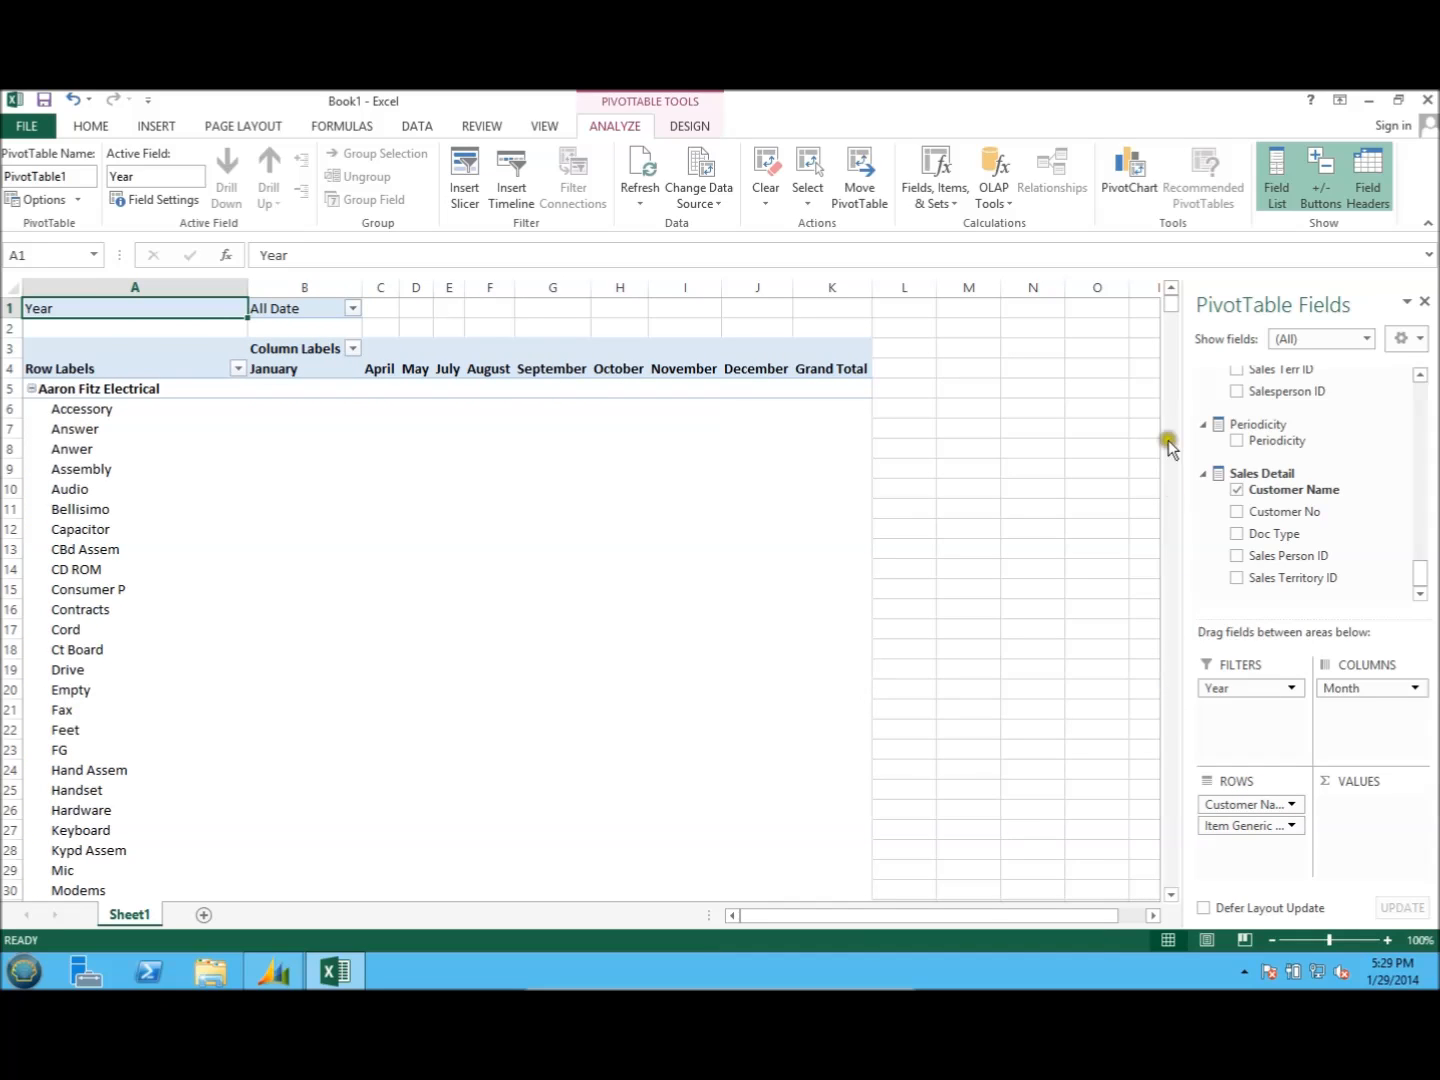
left_click_drag(1298, 556, 1250, 795)
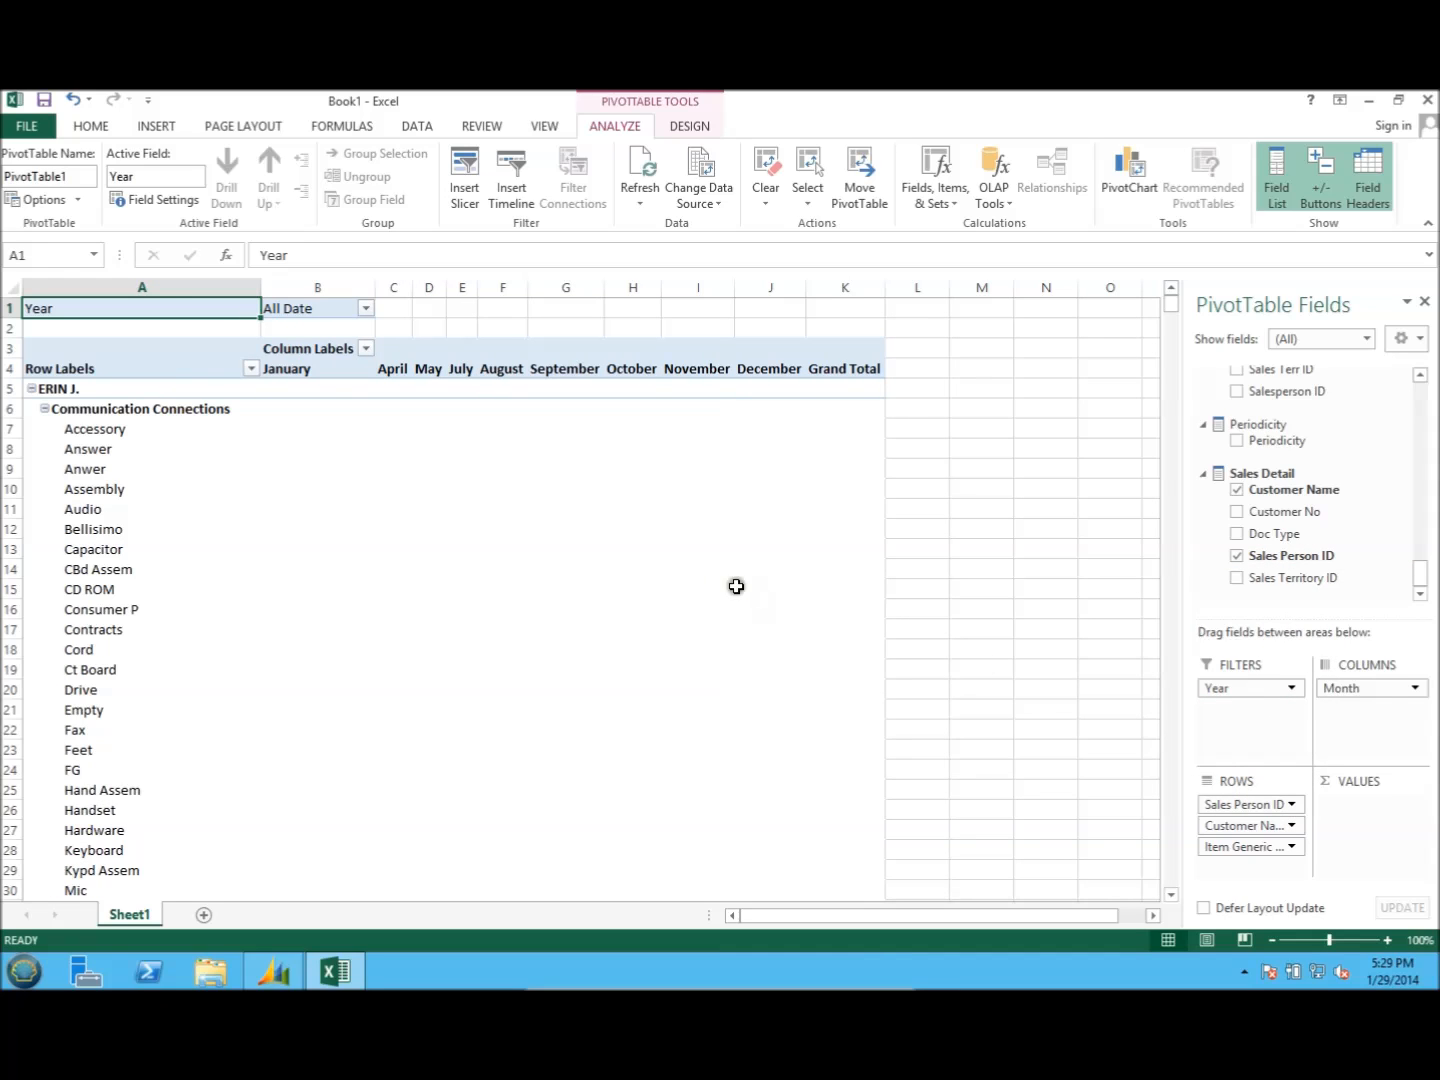
- Add Qty Sold - Detail as the PivotTable's value field
left_click_drag(1420, 589, 1425, 507)
left_click(1202, 537)
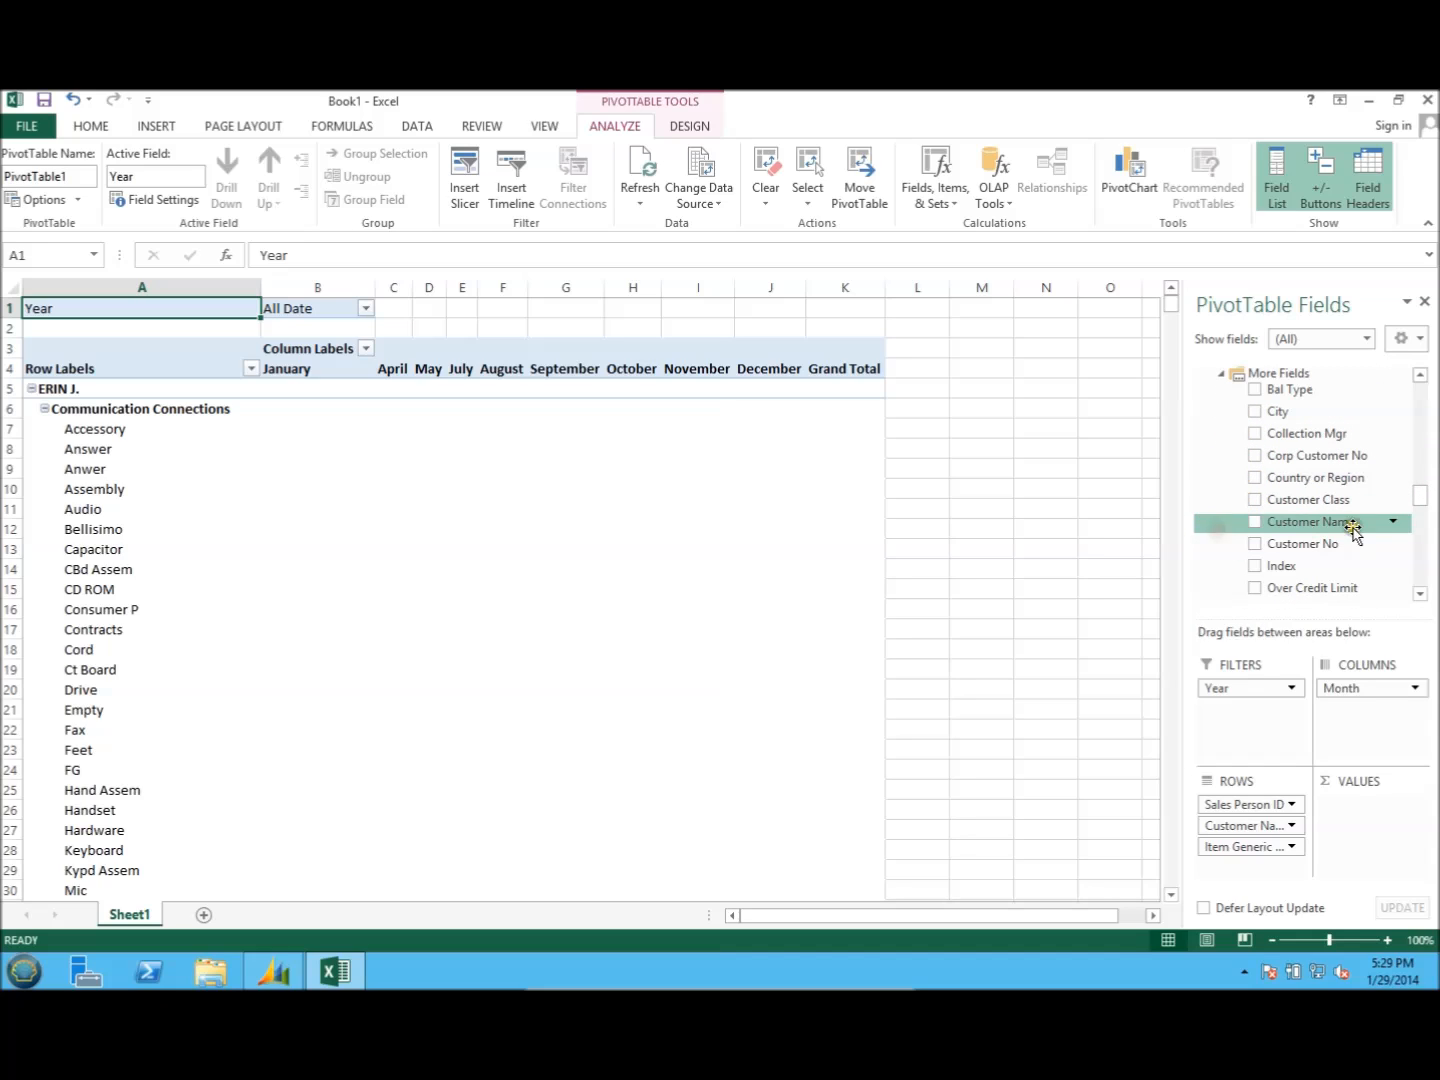
left_click_drag(1421, 508, 1413, 425)
left_click_drag(1295, 479, 1368, 823)
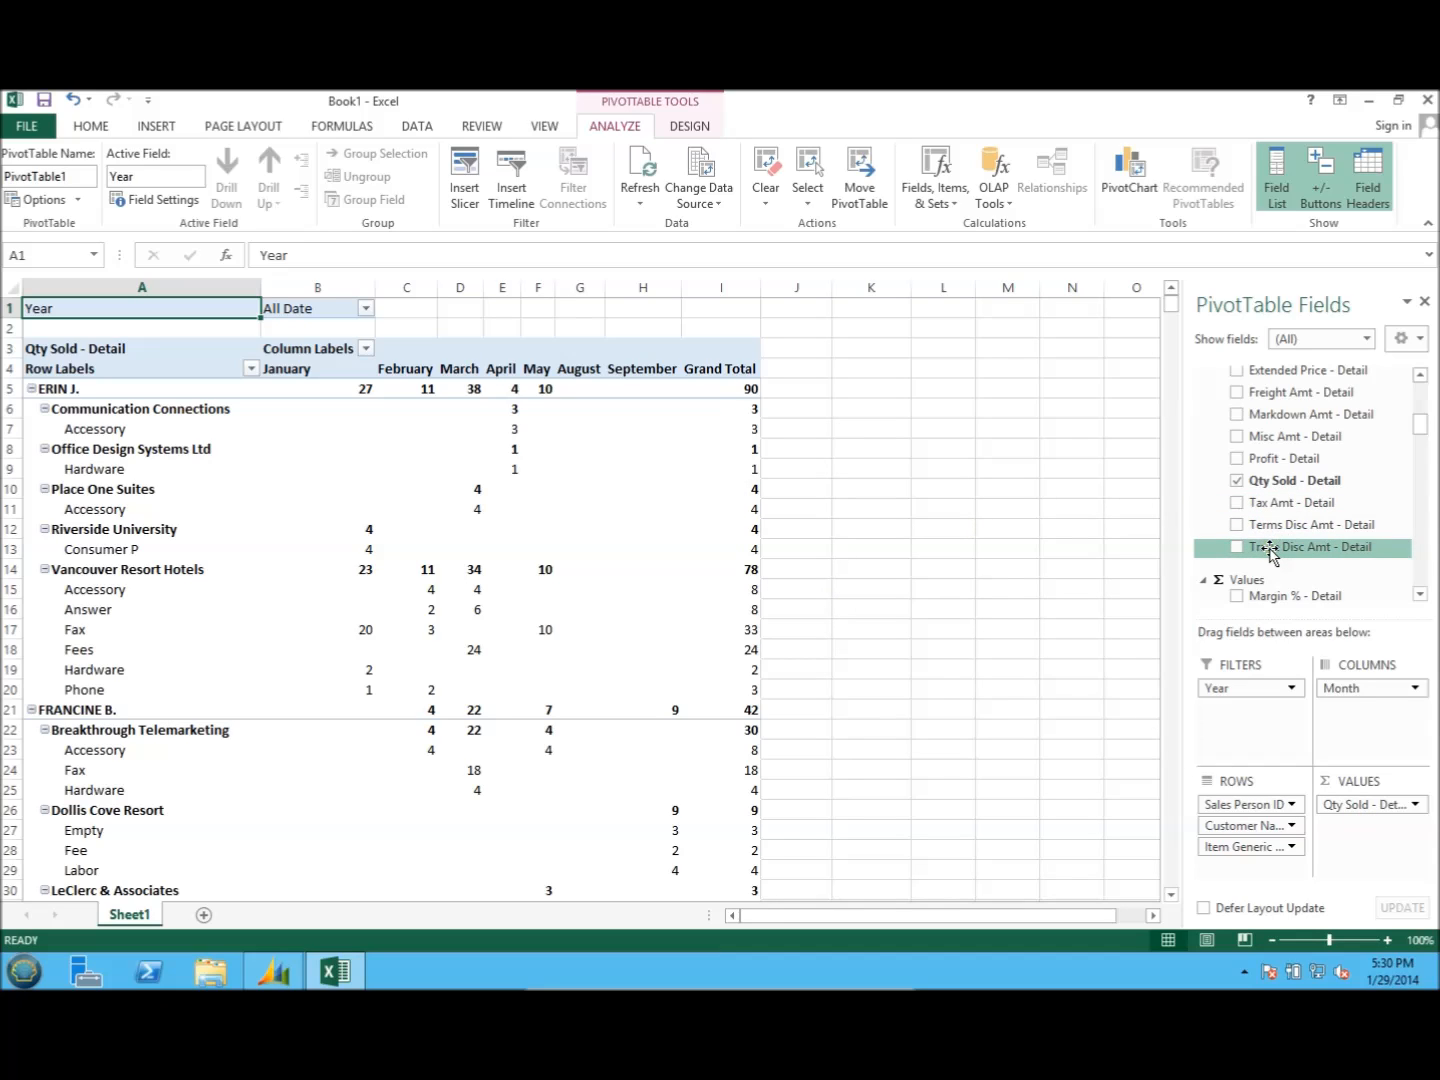
- Replace Qty Sold - Detail with Profit - Detail as the PivotTable's value field
left_click(1390, 810)
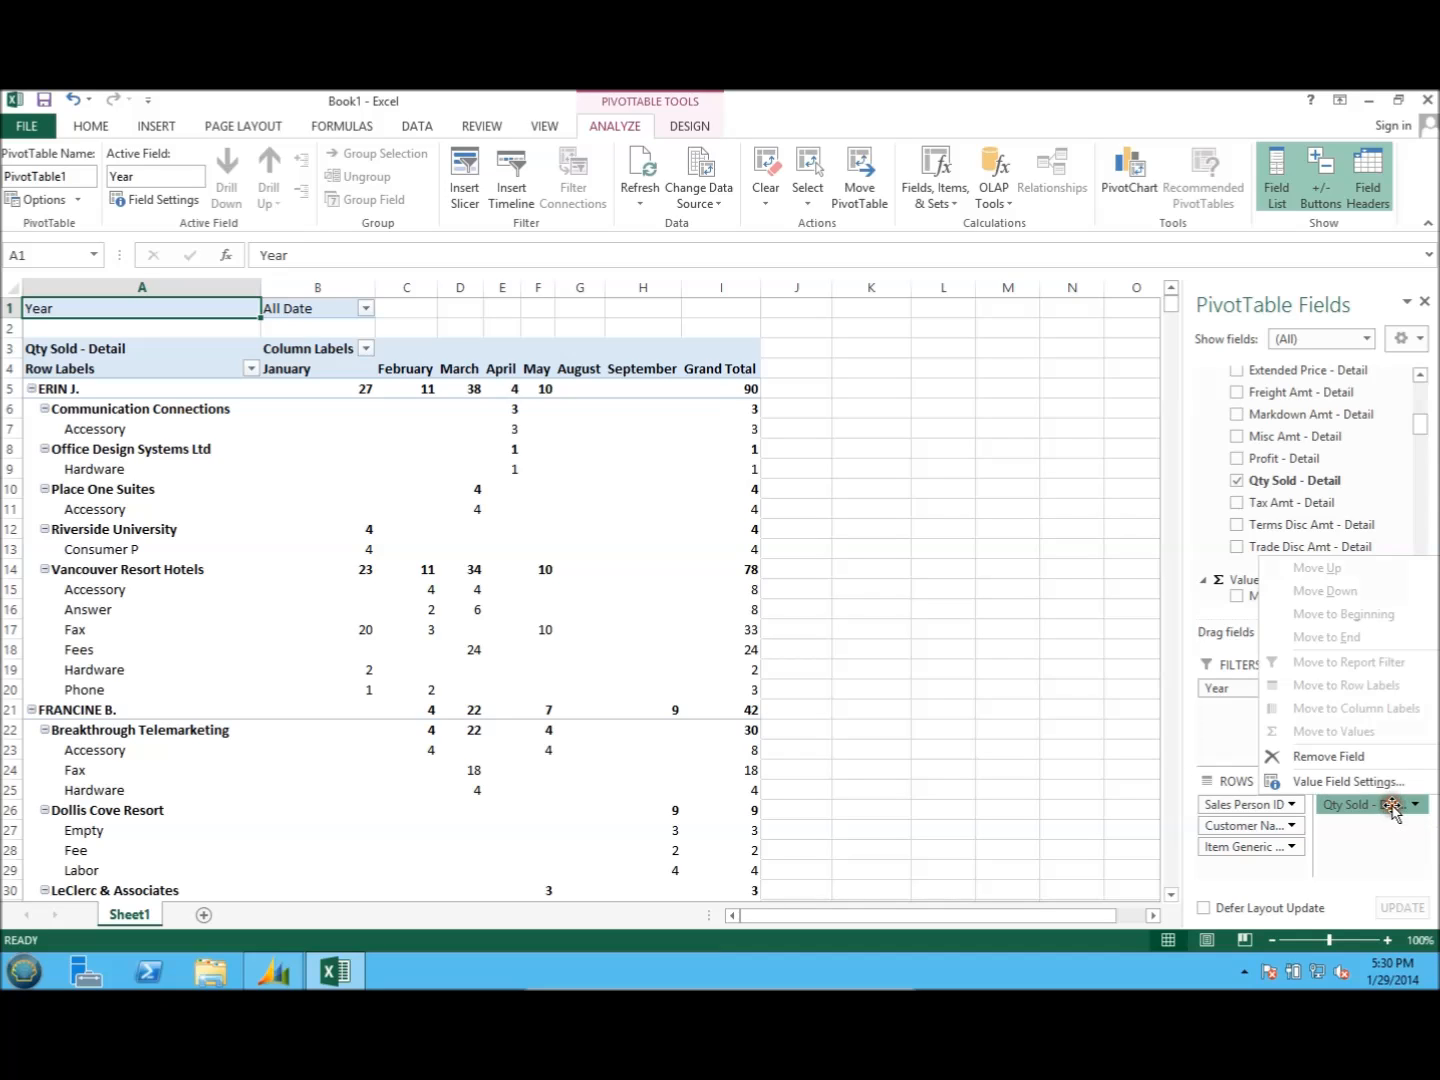
left_click(1346, 760)
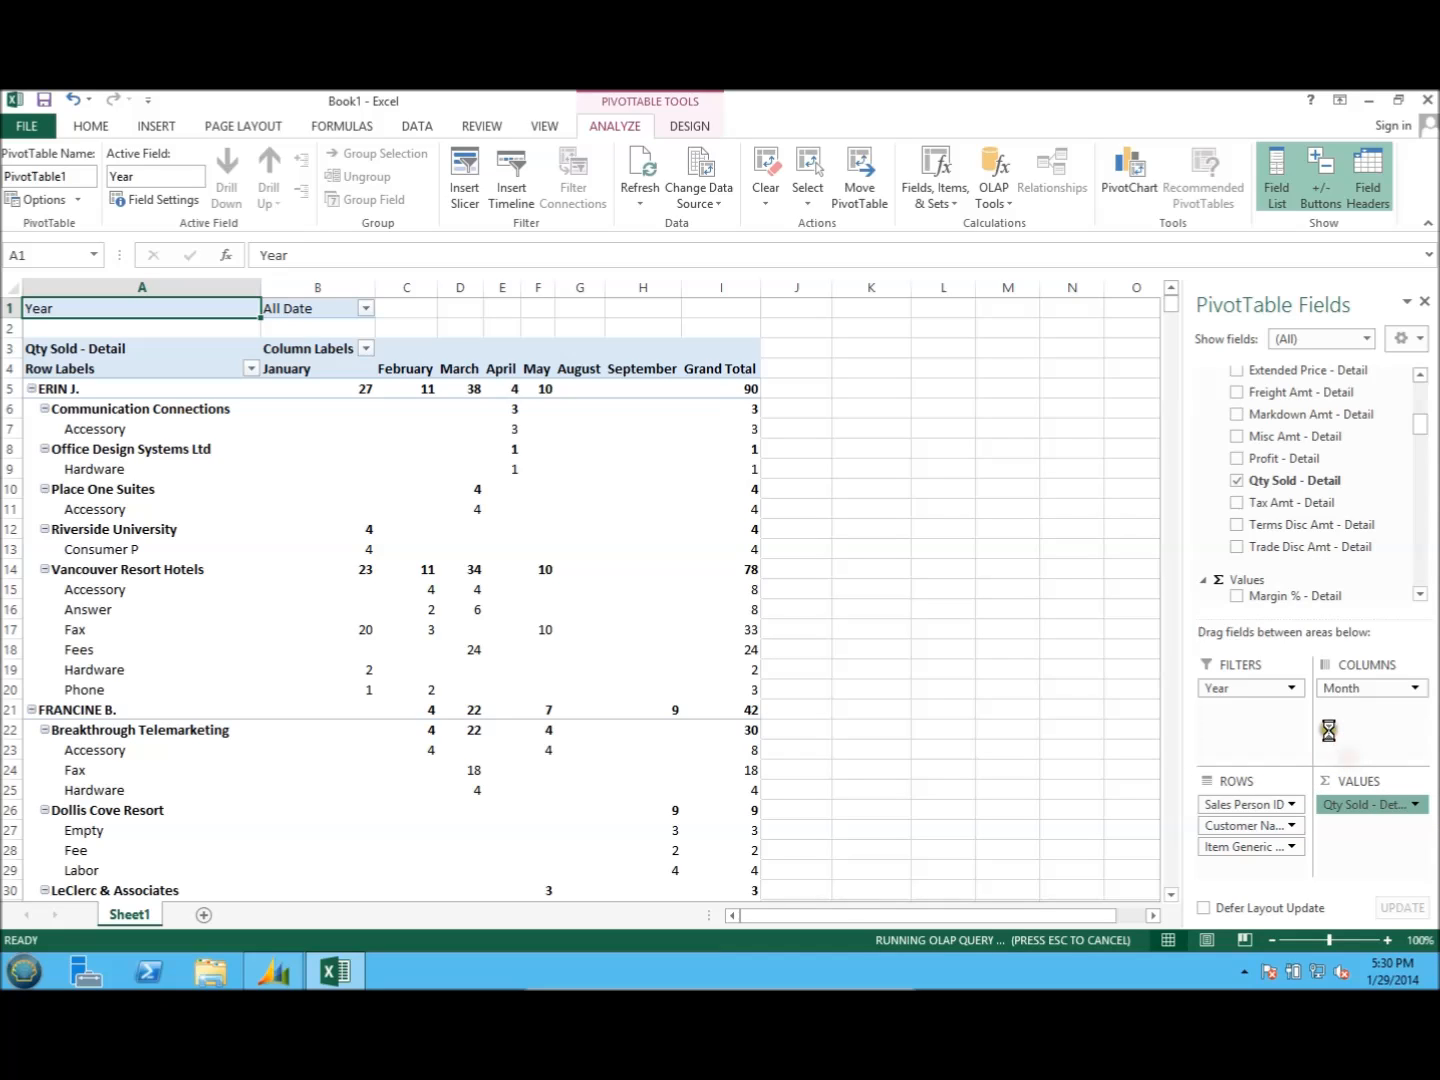
left_click(1264, 480)
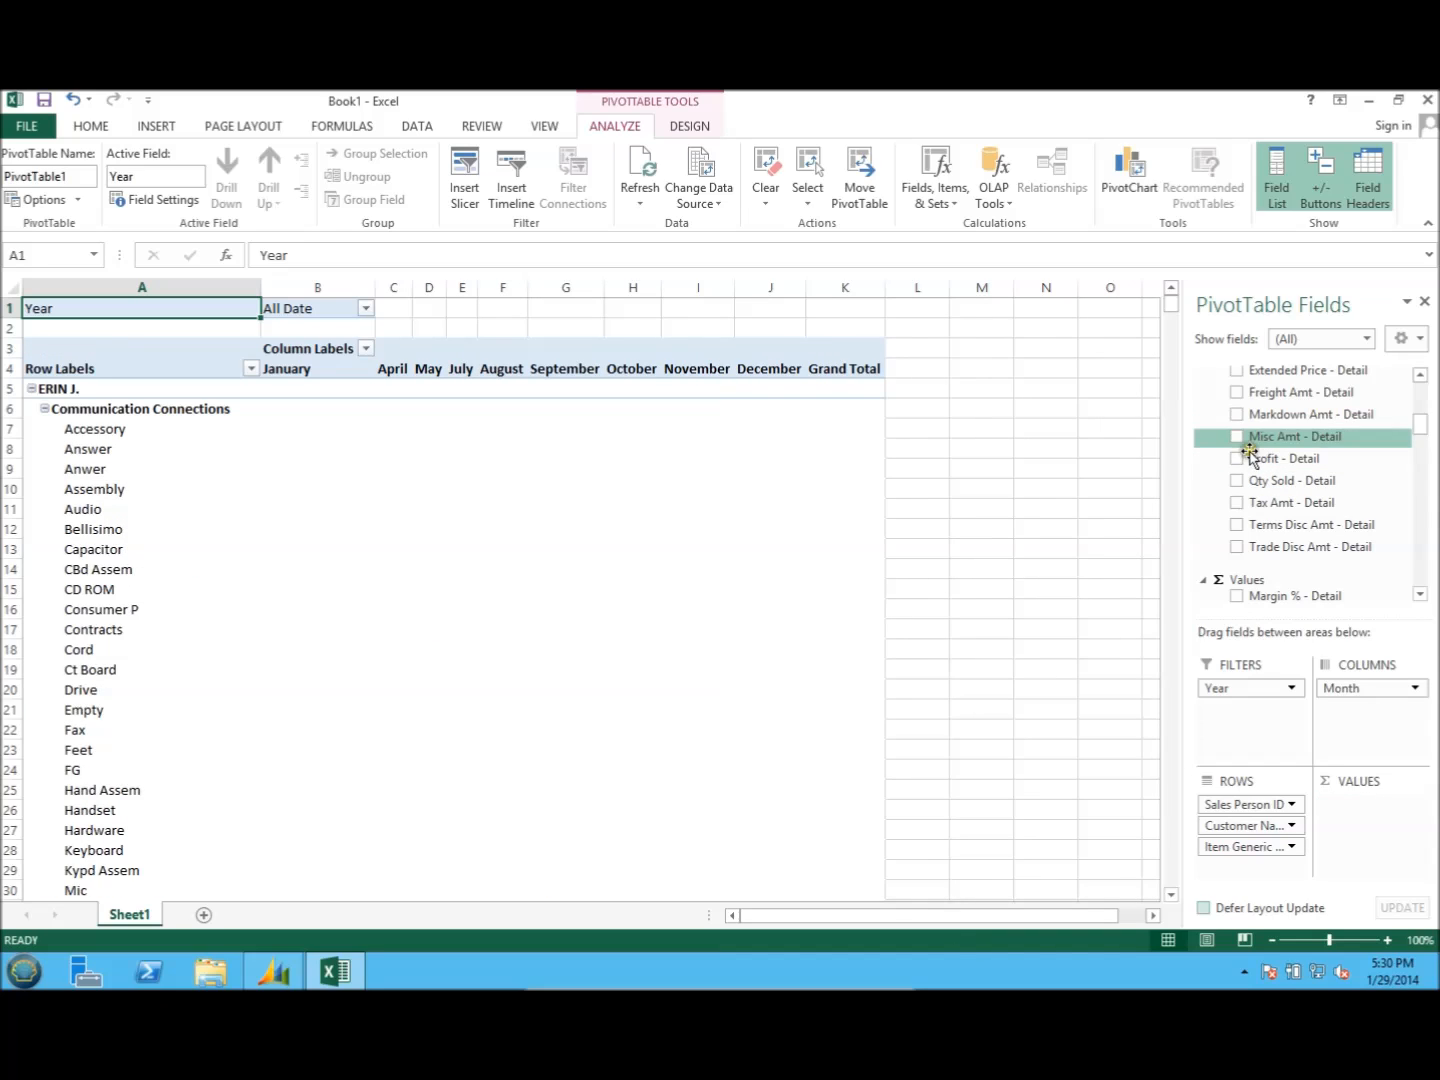
left_click_drag(1250, 458, 1363, 825)
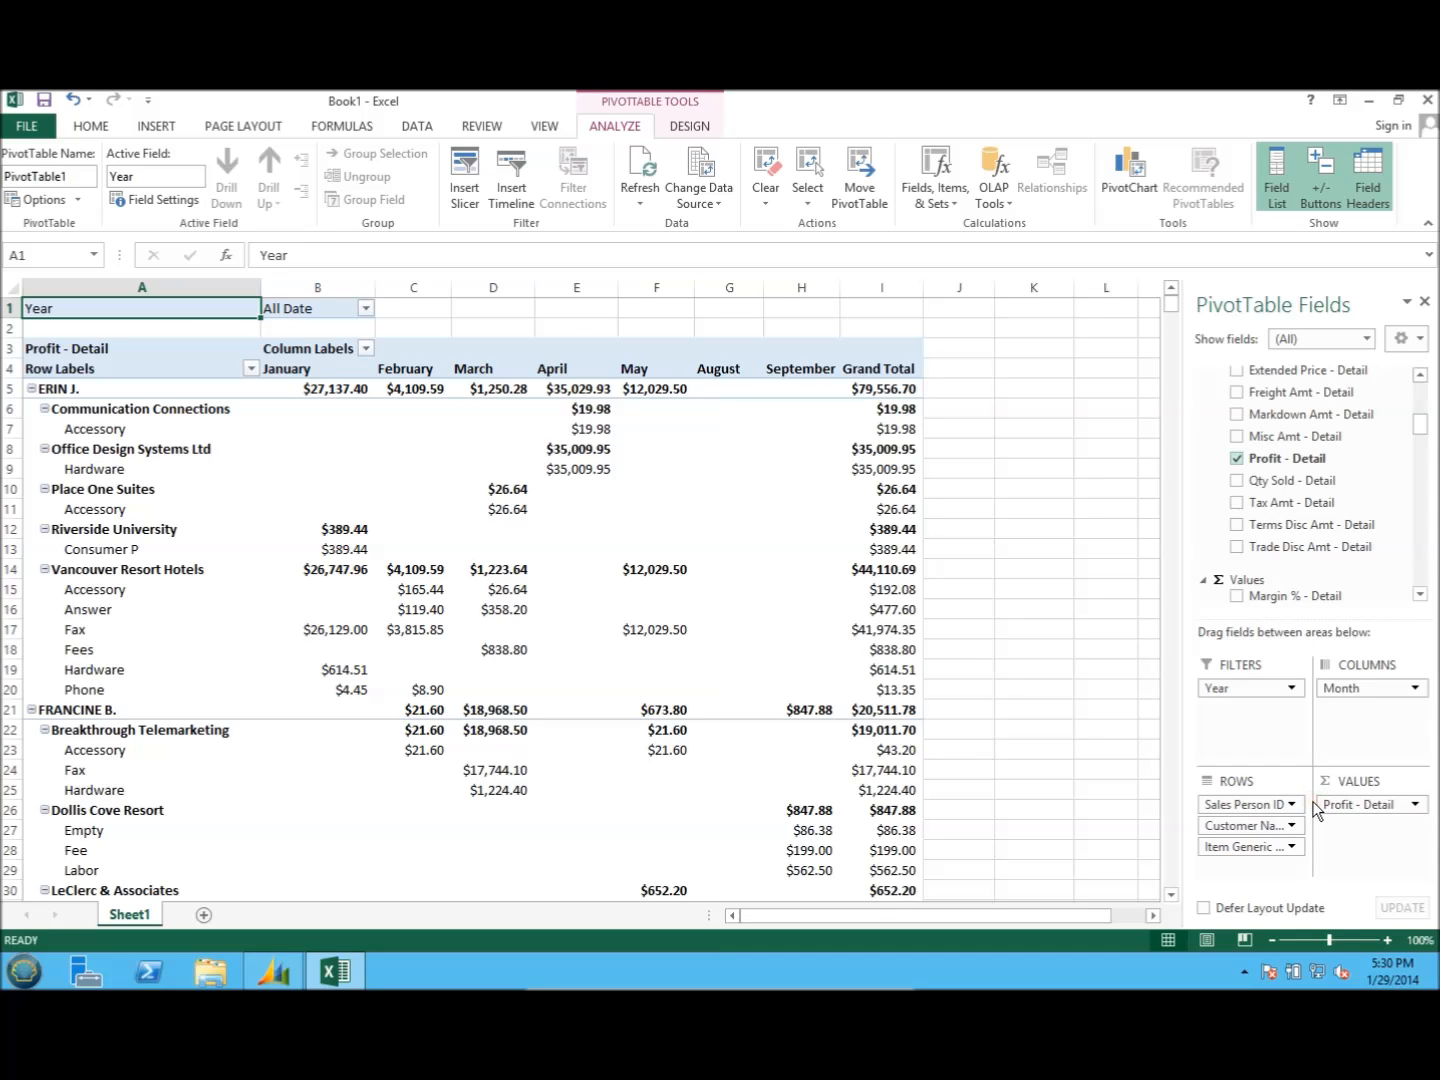
- Drill through to the transactions behind Vancouver Resort Hotels' May profit
left_click(1378, 806)
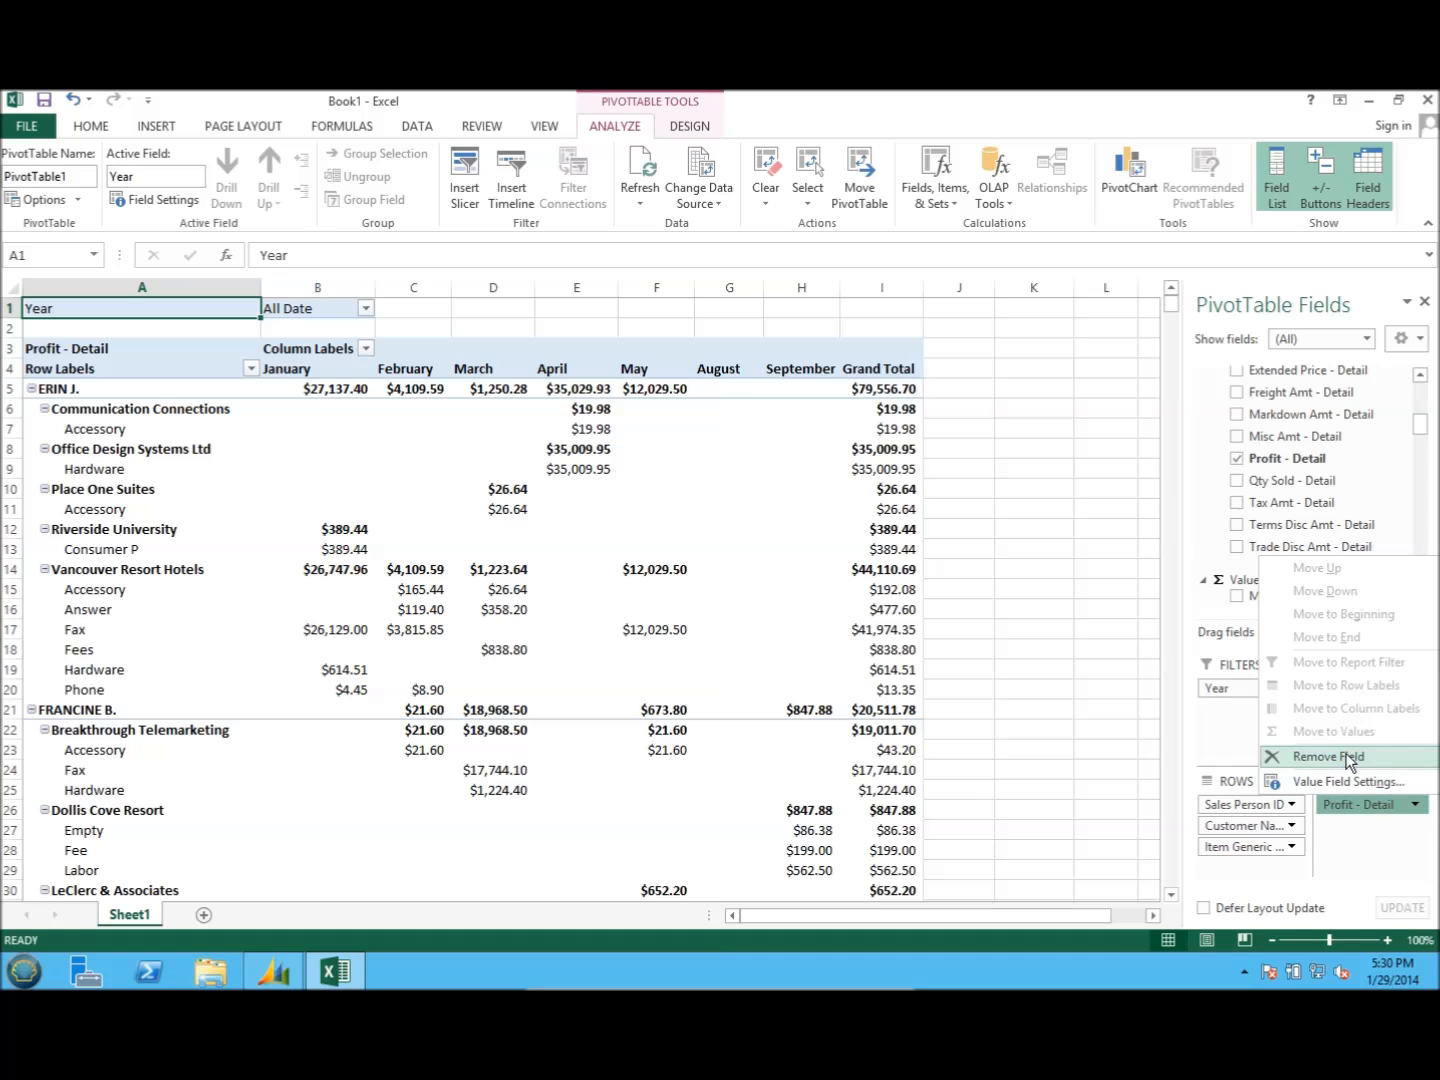
double_click(657, 571)
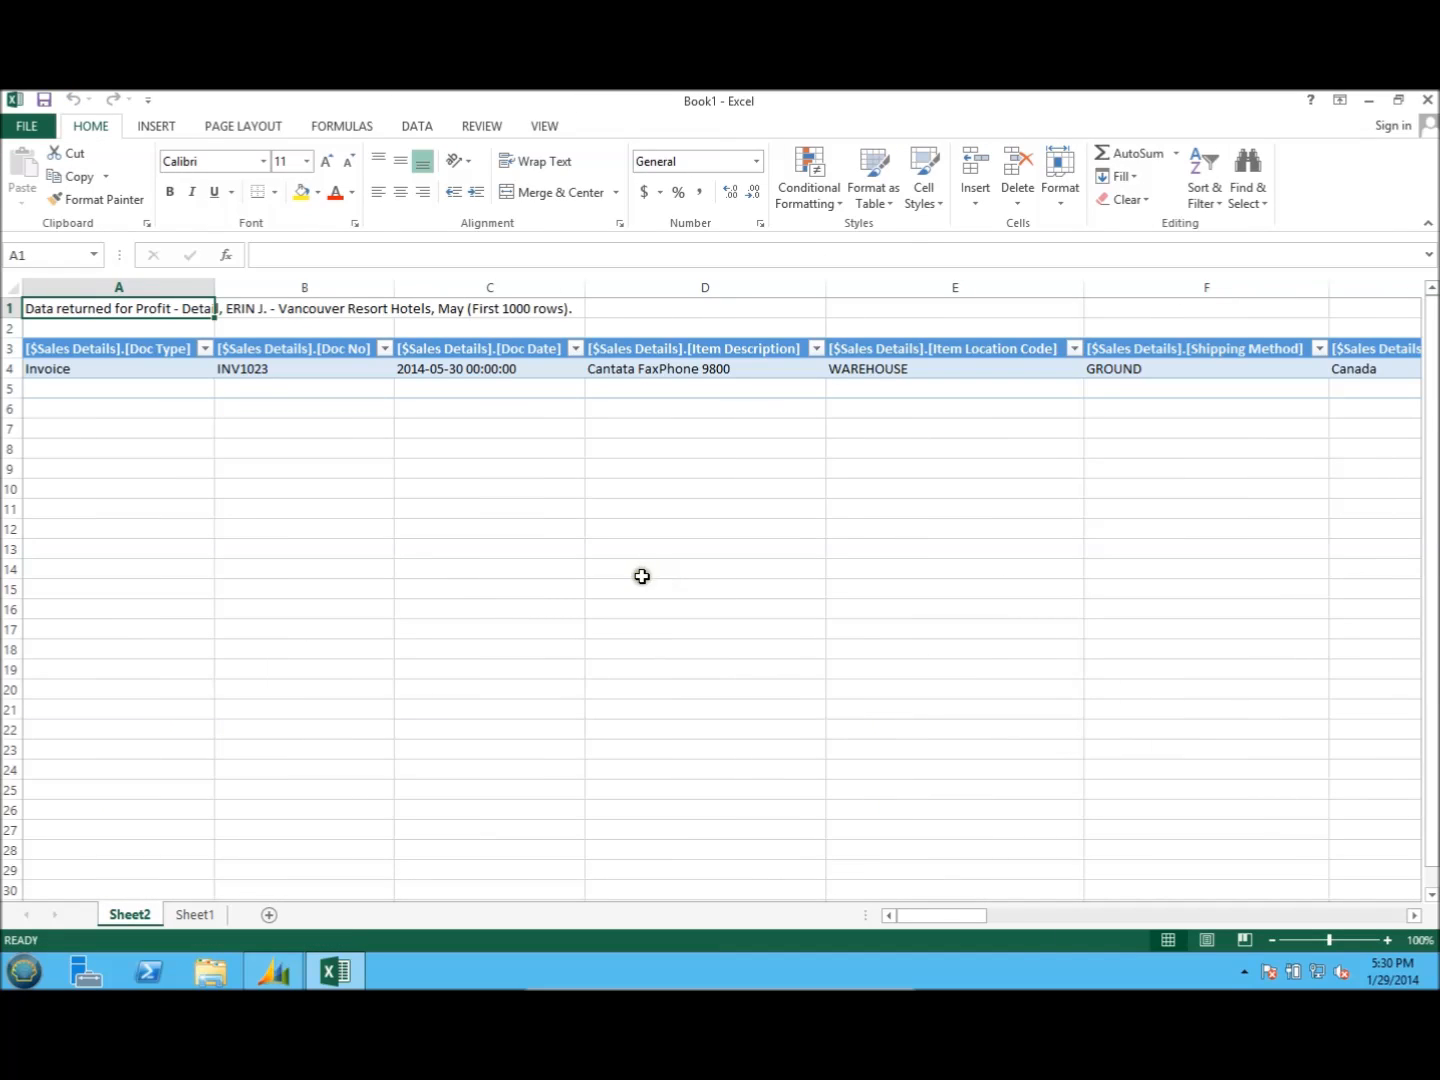
- Examine the drill-through row's shipping, customer class, credit limit, salesperson, price, cost, quantity, tax and profit details
left_click(632, 371)
key("Right")
key("Right")
key("Right")
key("Right")
key("Right")
key("Right")
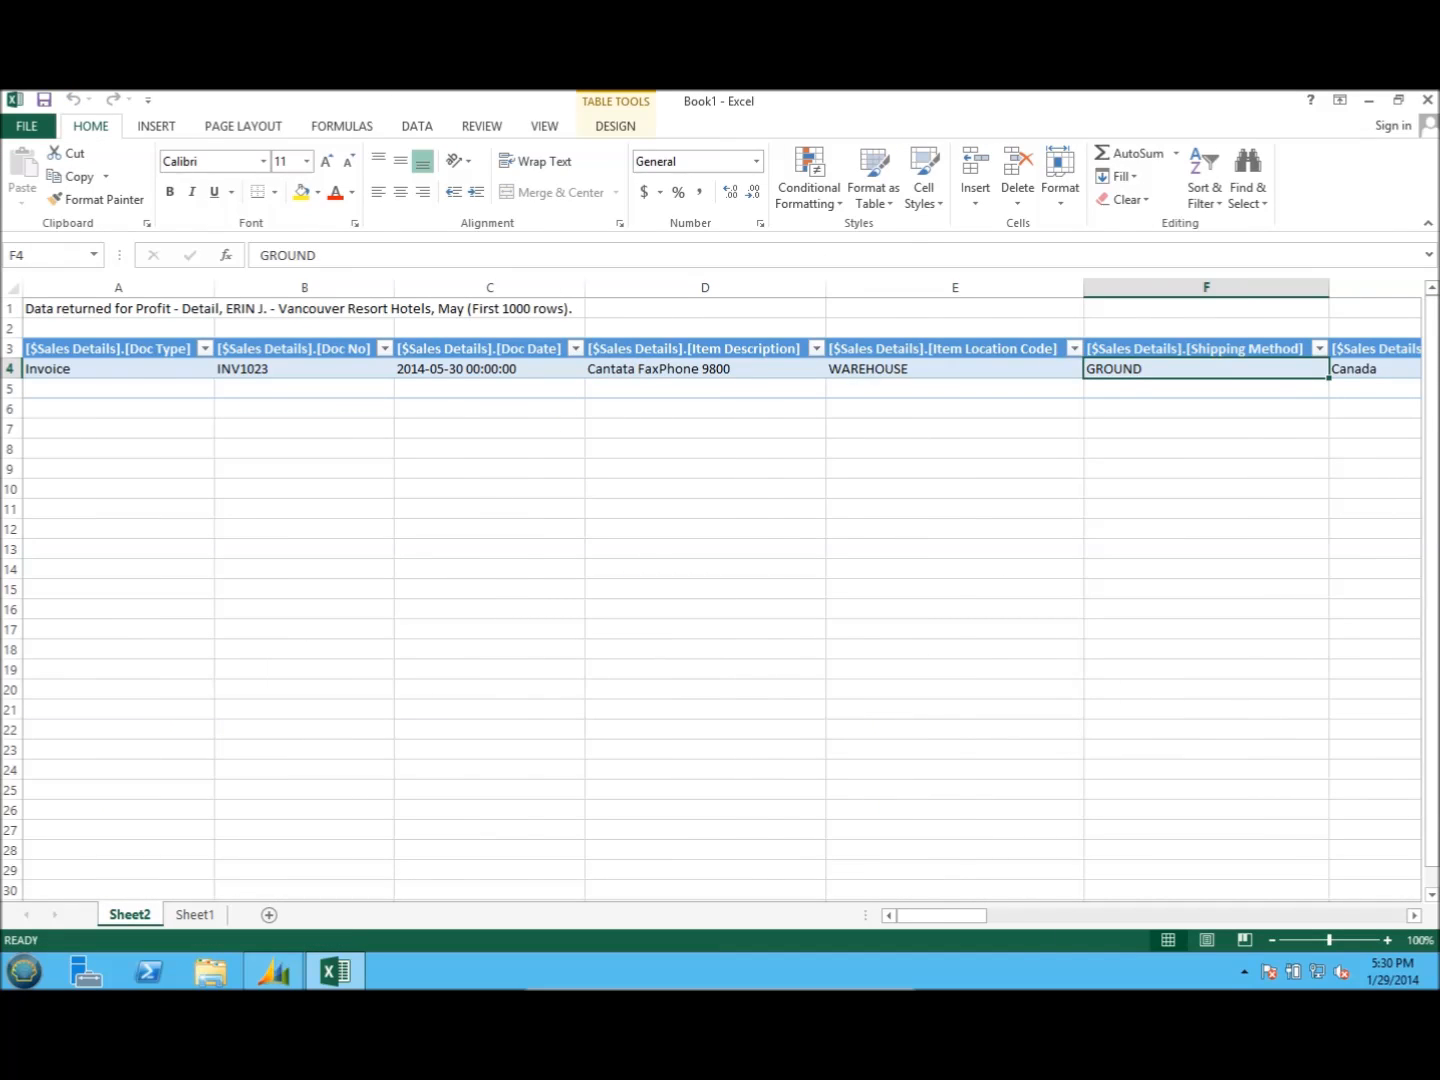
key("Right")
key("Right")
key("Right")
key("Right")
key("Right")
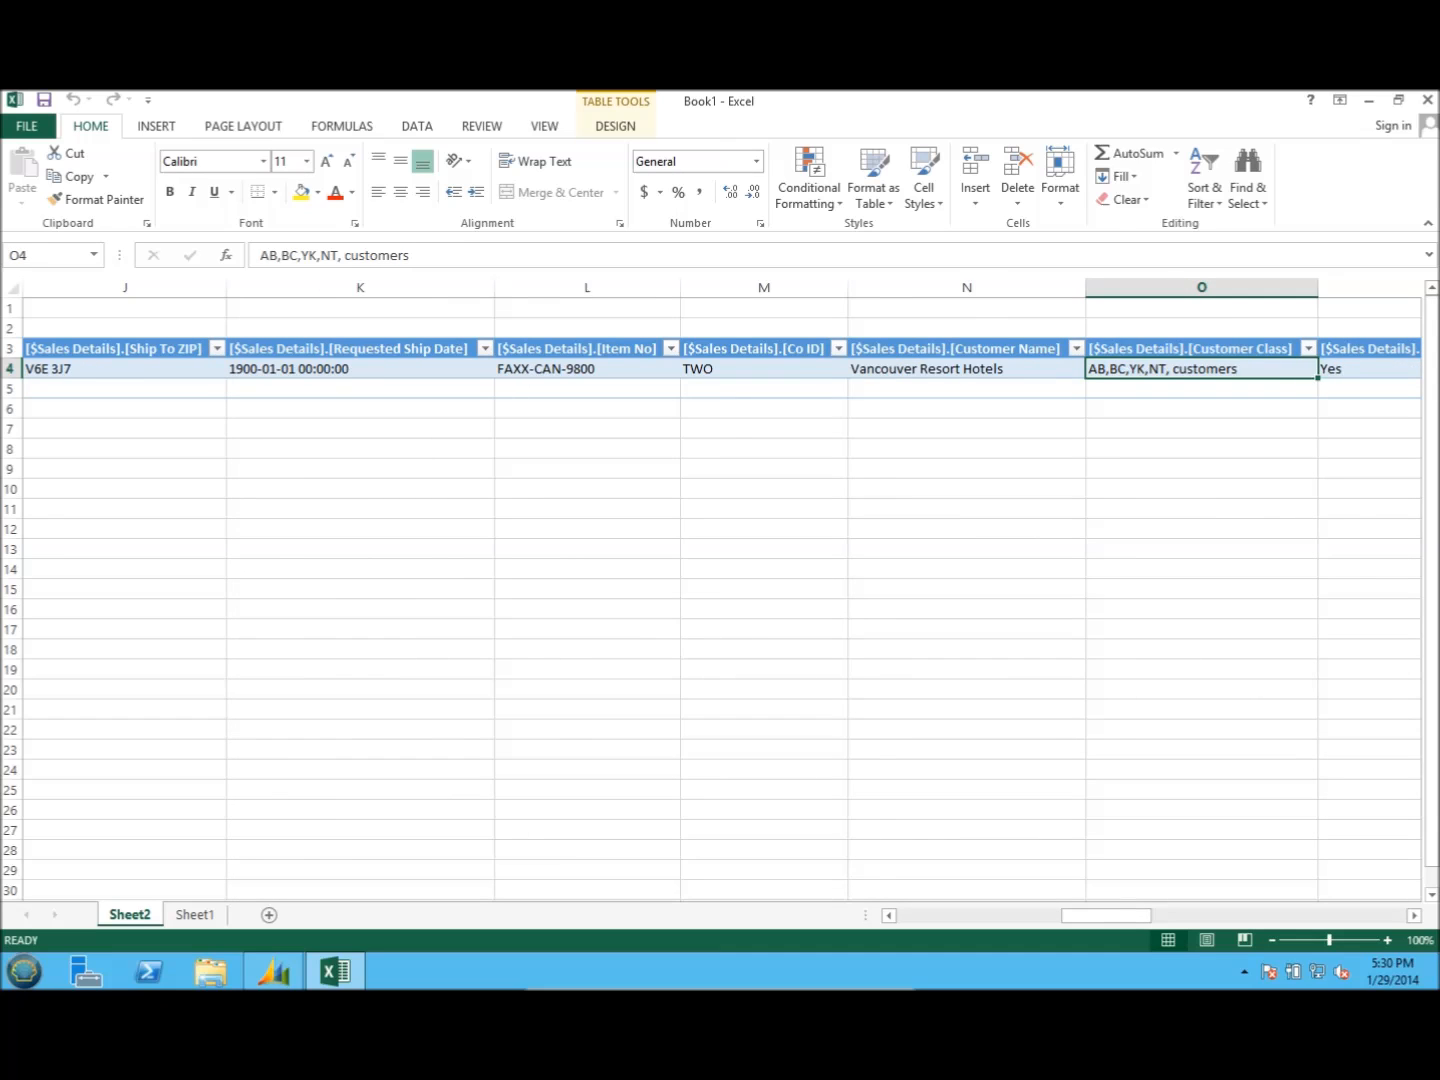
key("Right")
key("Right")
key("Right")
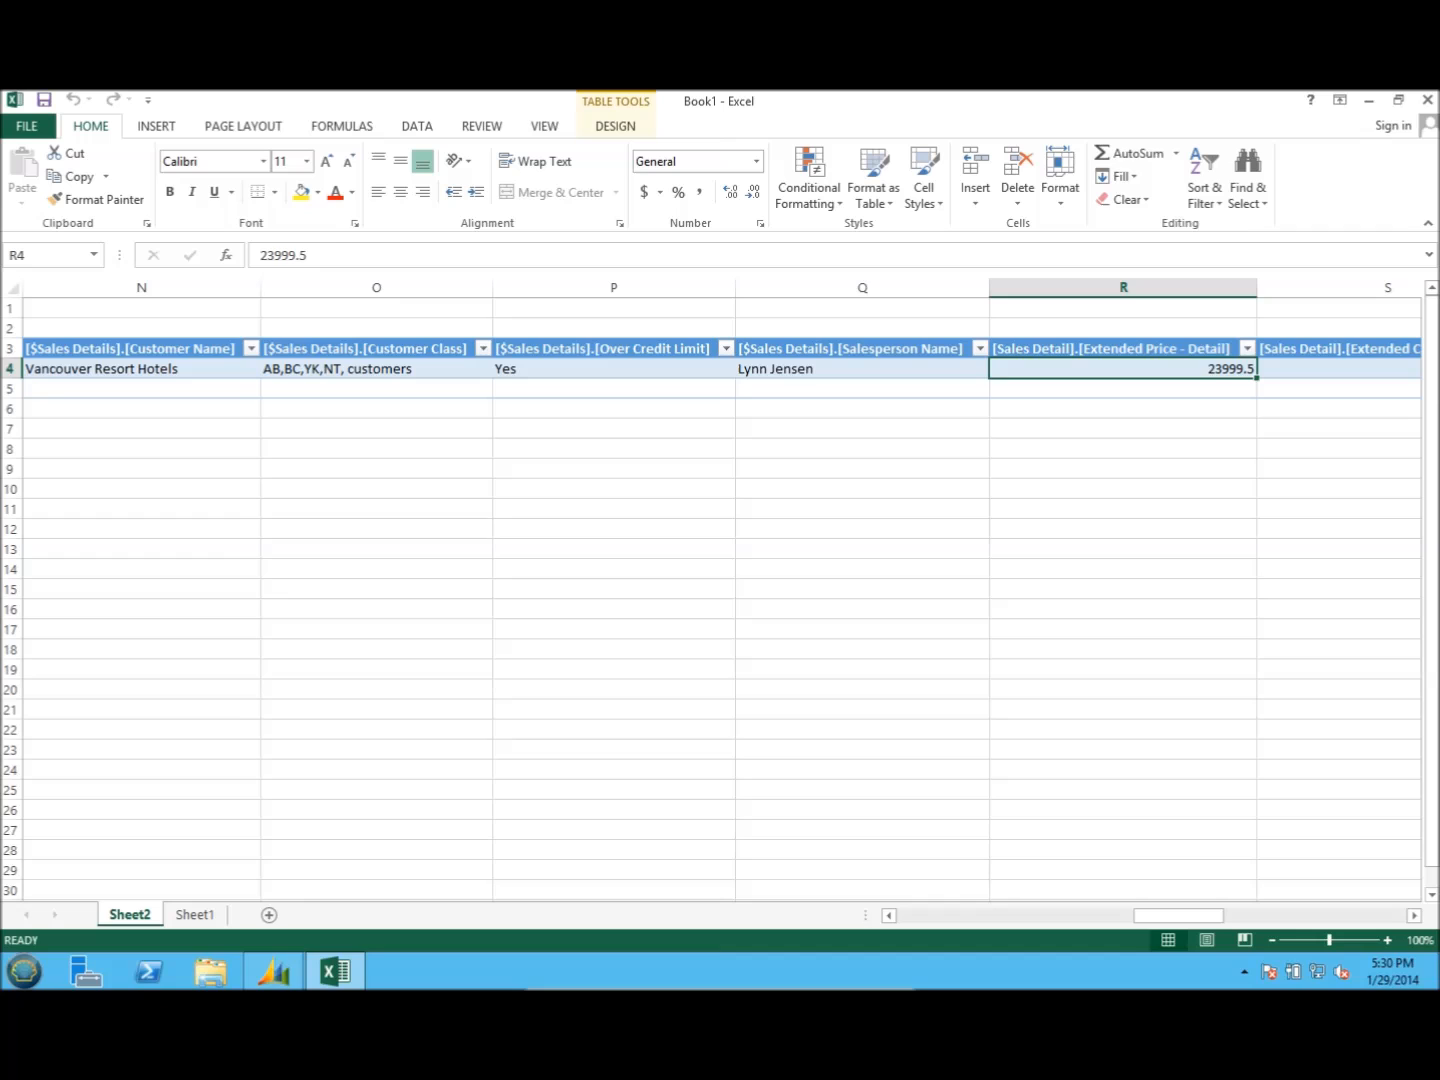
key("Left")
key("Right")
key("Right")
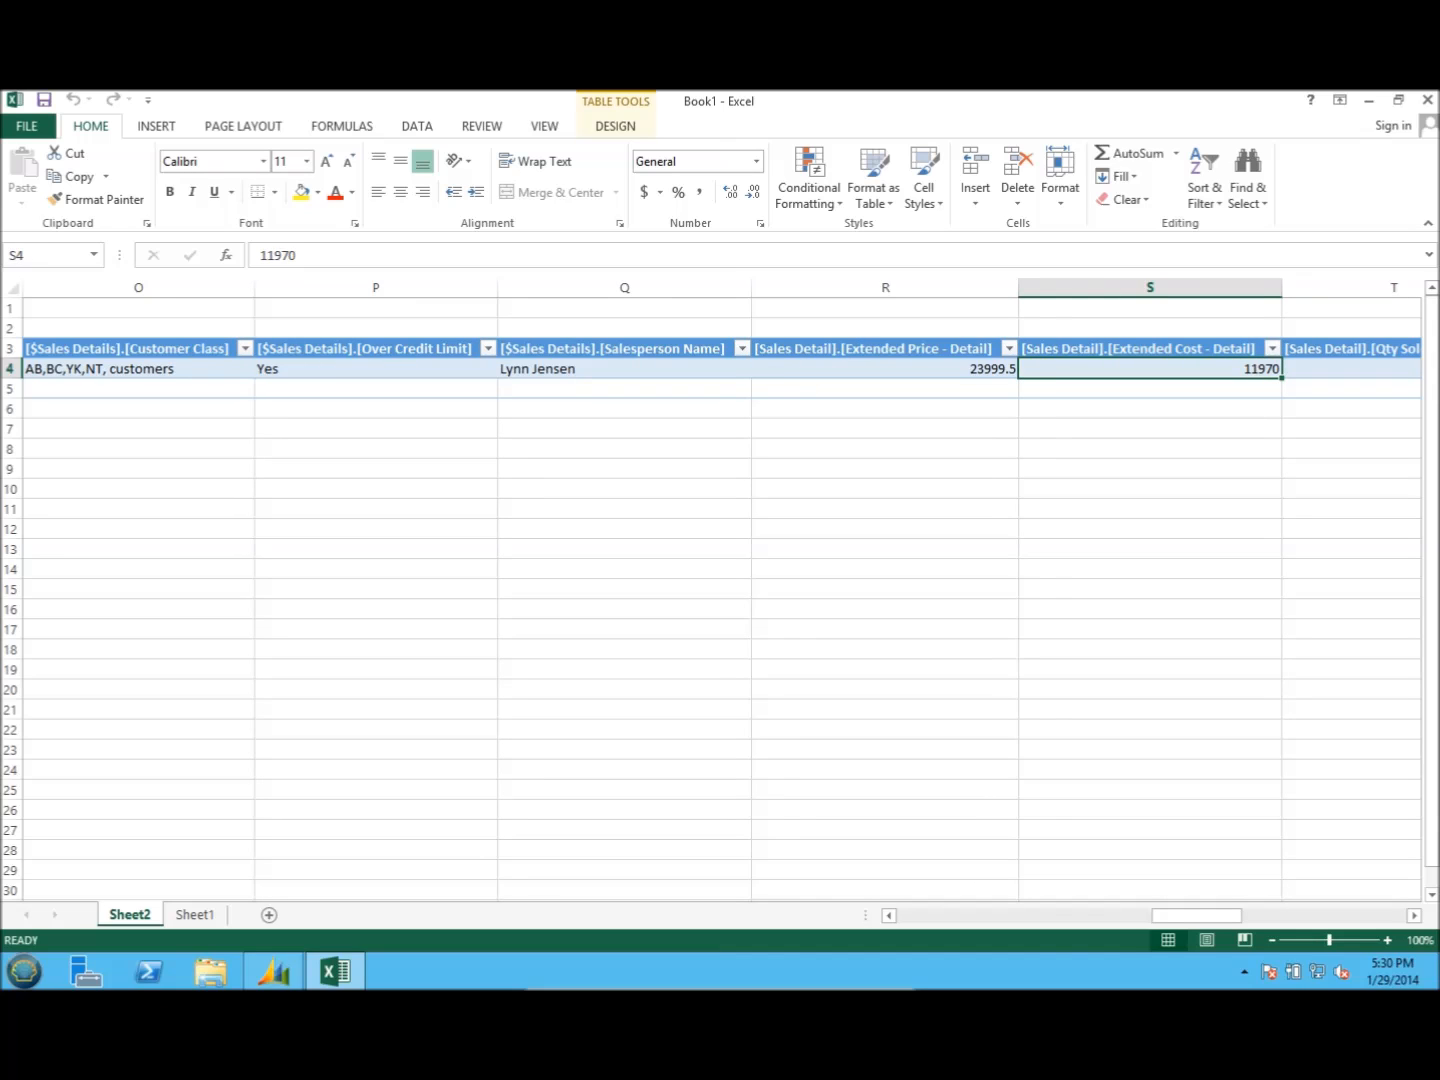
key("Right")
key("Right")
key("Right")
key("Right")
key("Right")
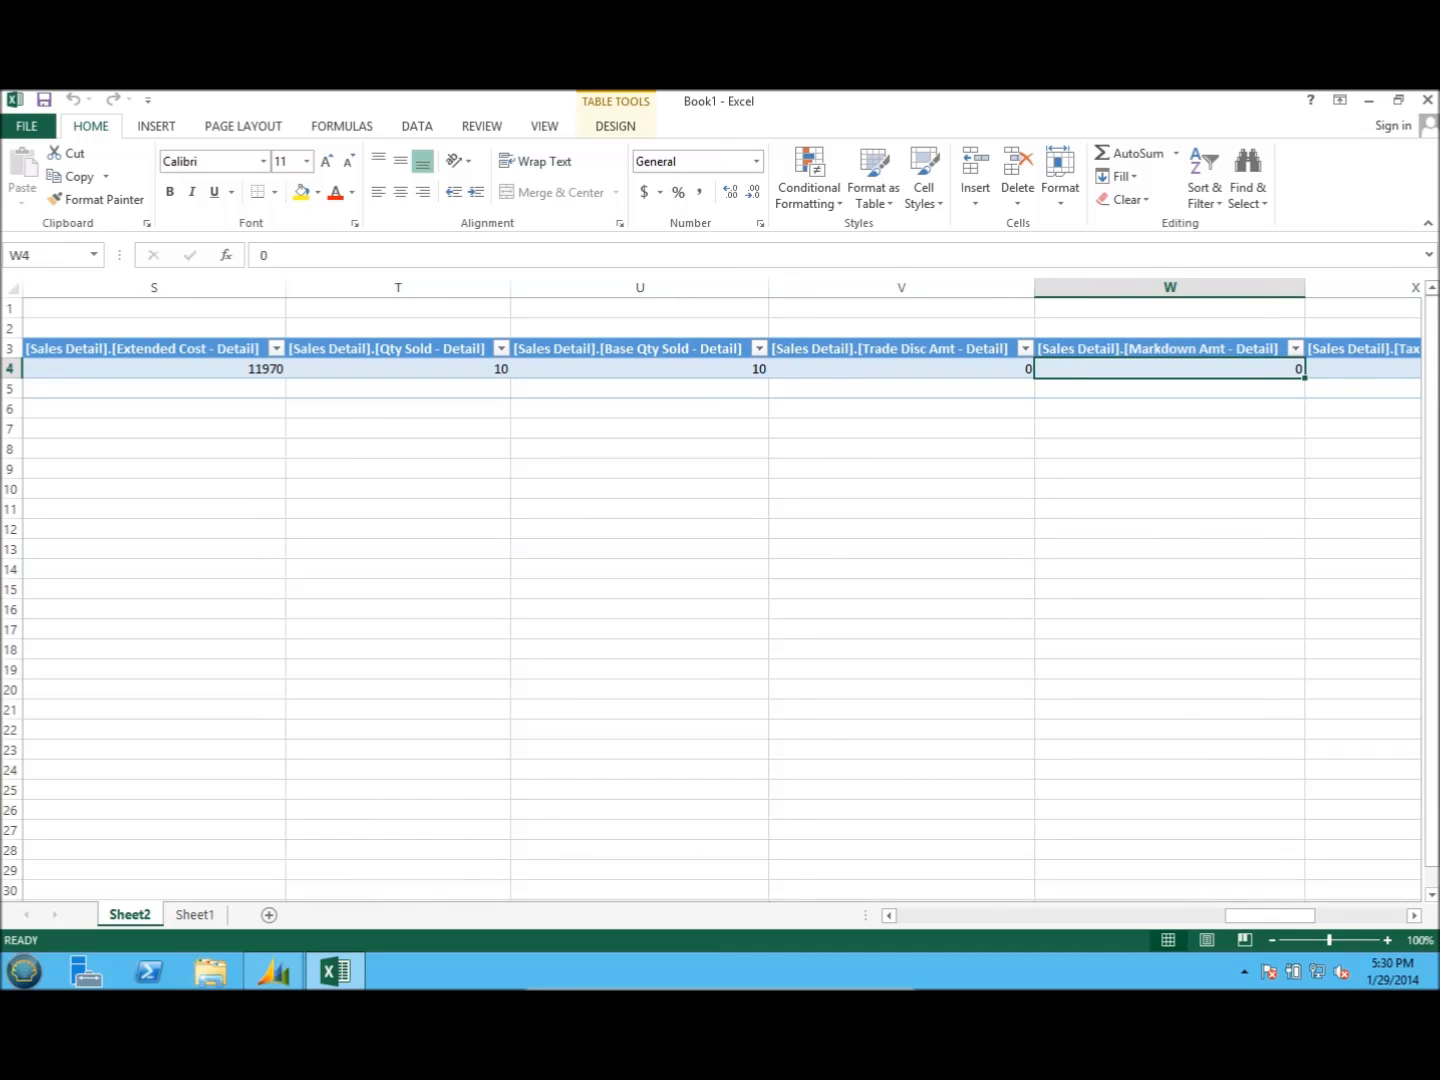
key("Right")
key("Right")
key("Right")
key("Right")
key("Right")
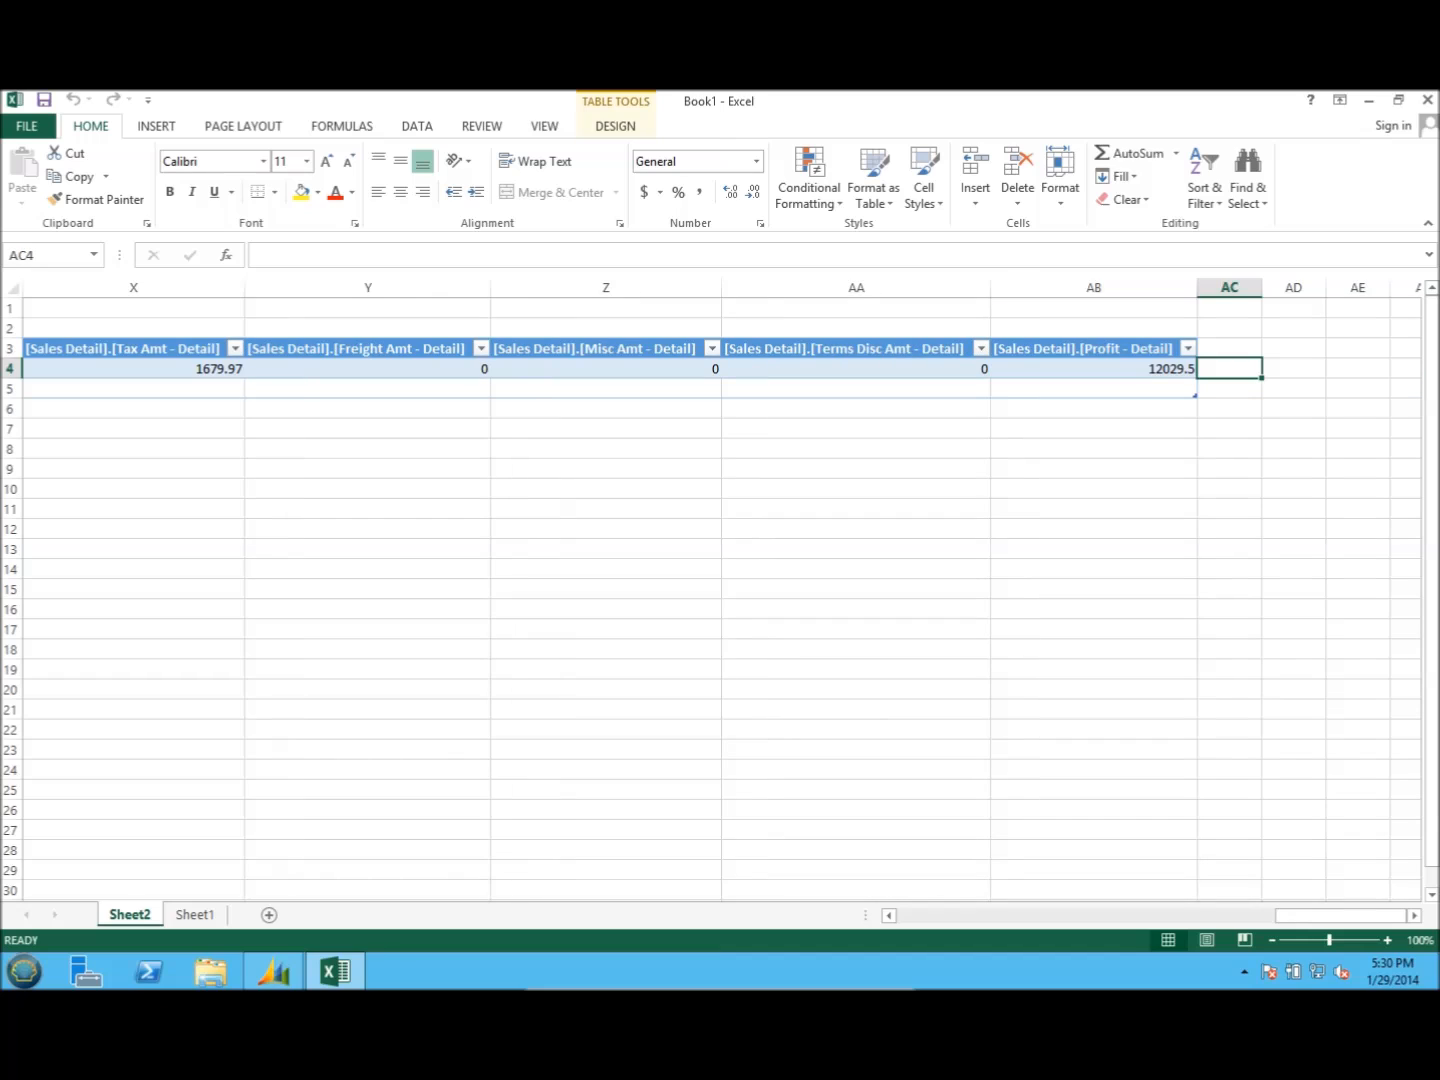
key("Left")
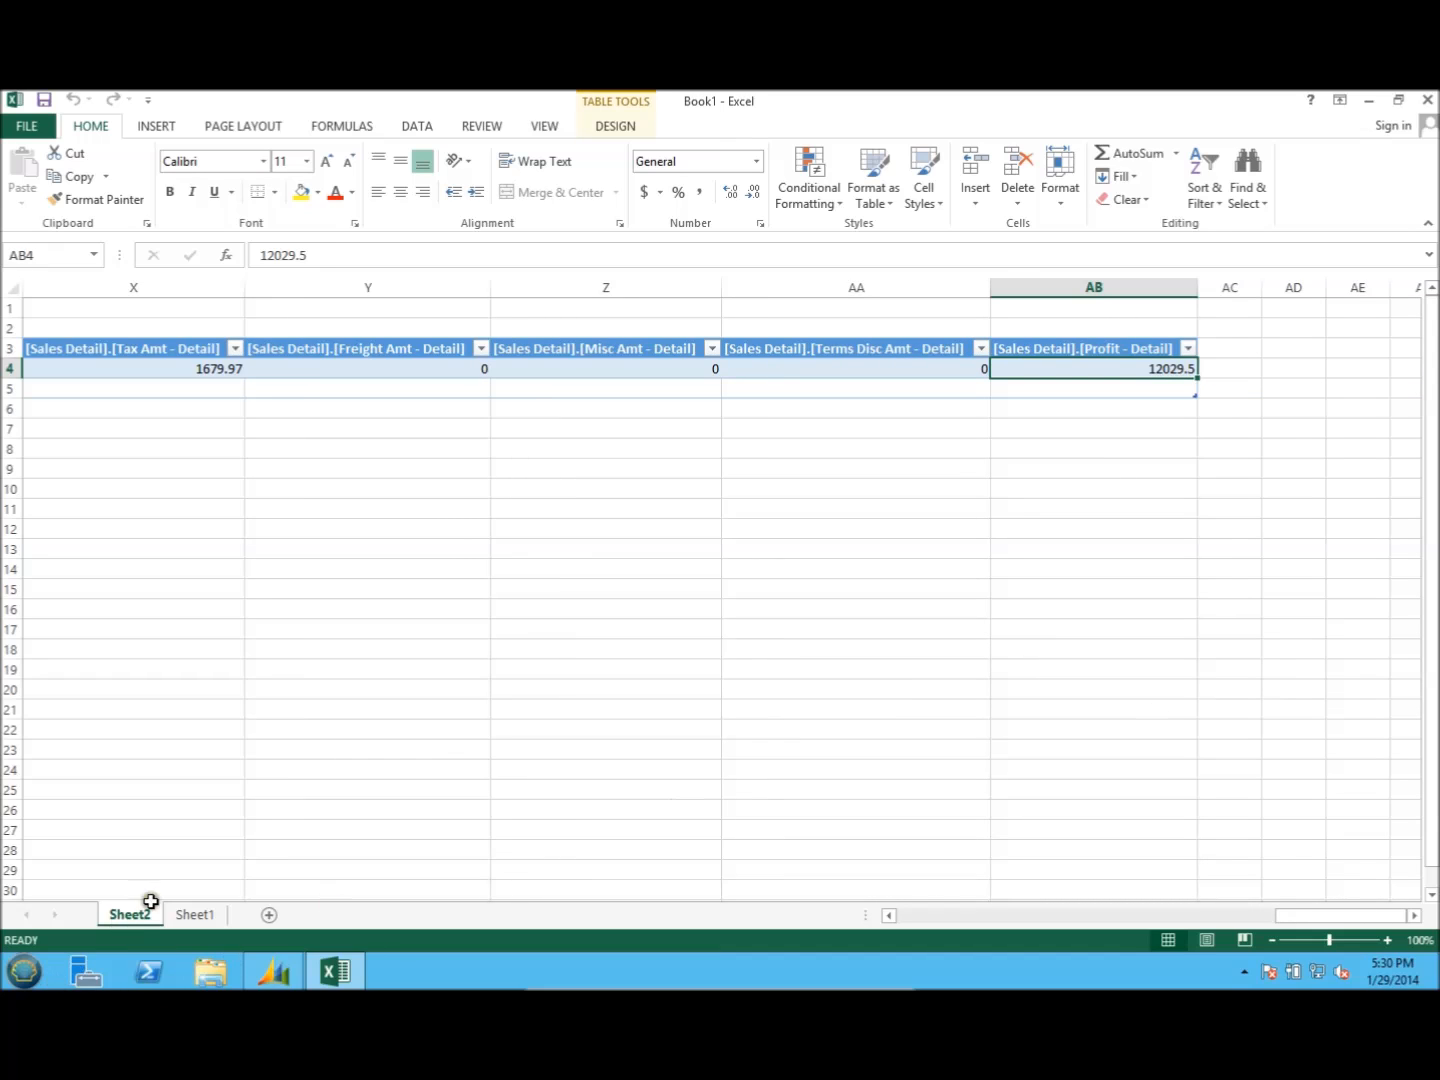
- Return to the PivotTable on Sheet1 and swap its Profit - Detail values for Qty Sold - Detail
left_click(194, 914)
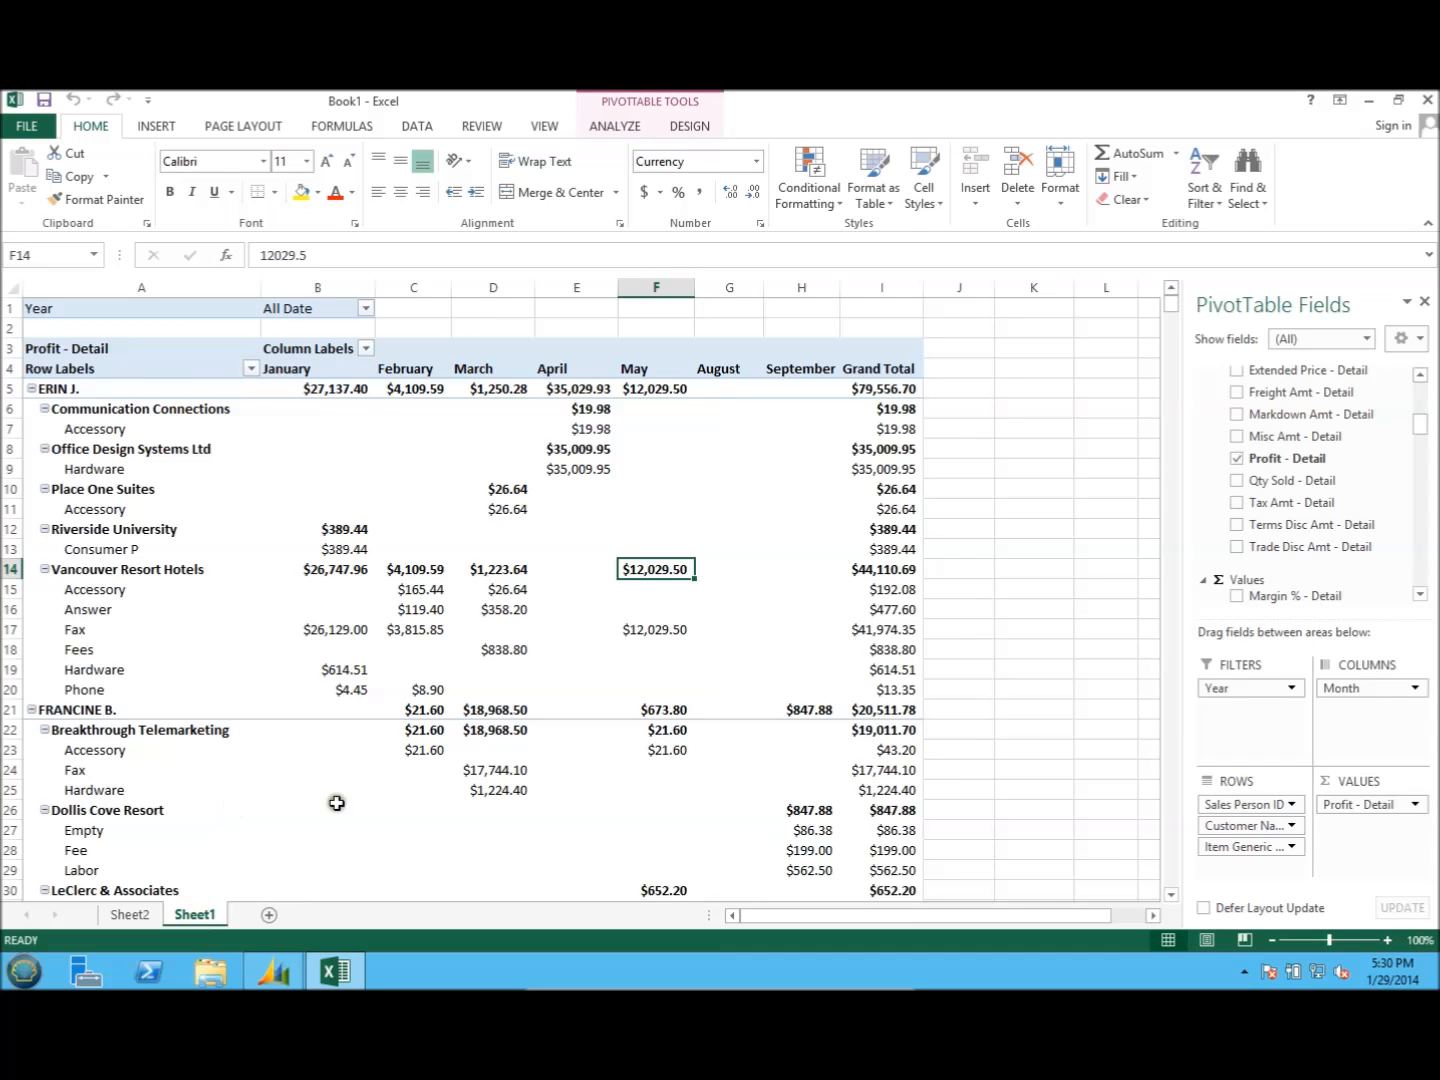
left_click(1380, 806)
left_click(1353, 758)
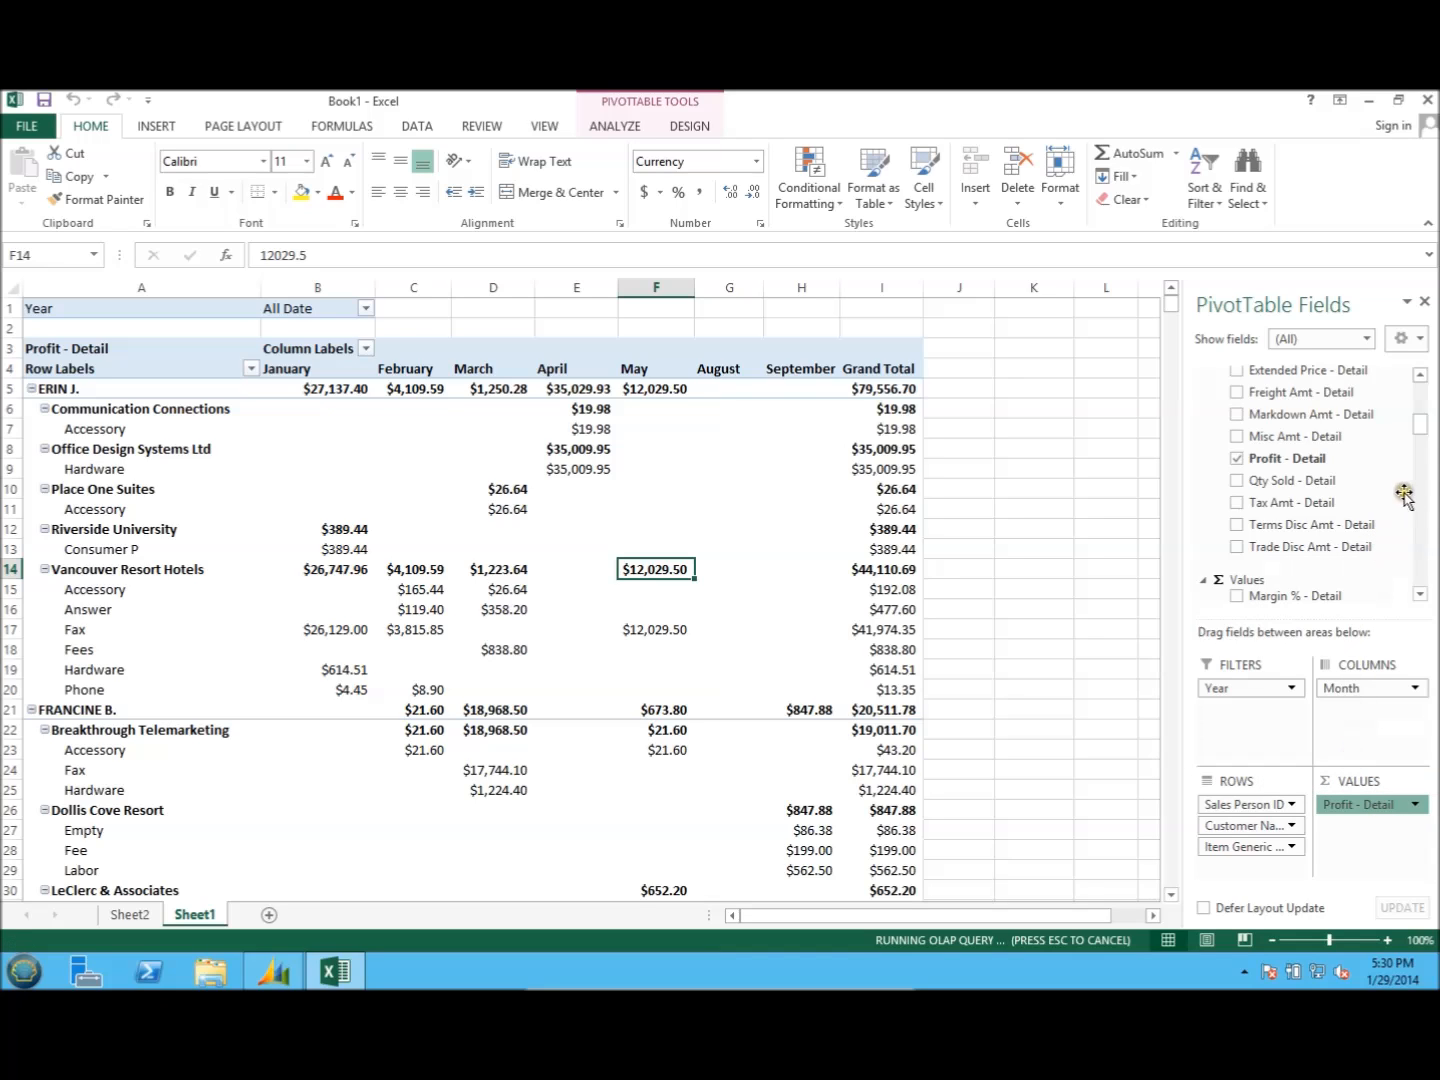
left_click(1236, 481)
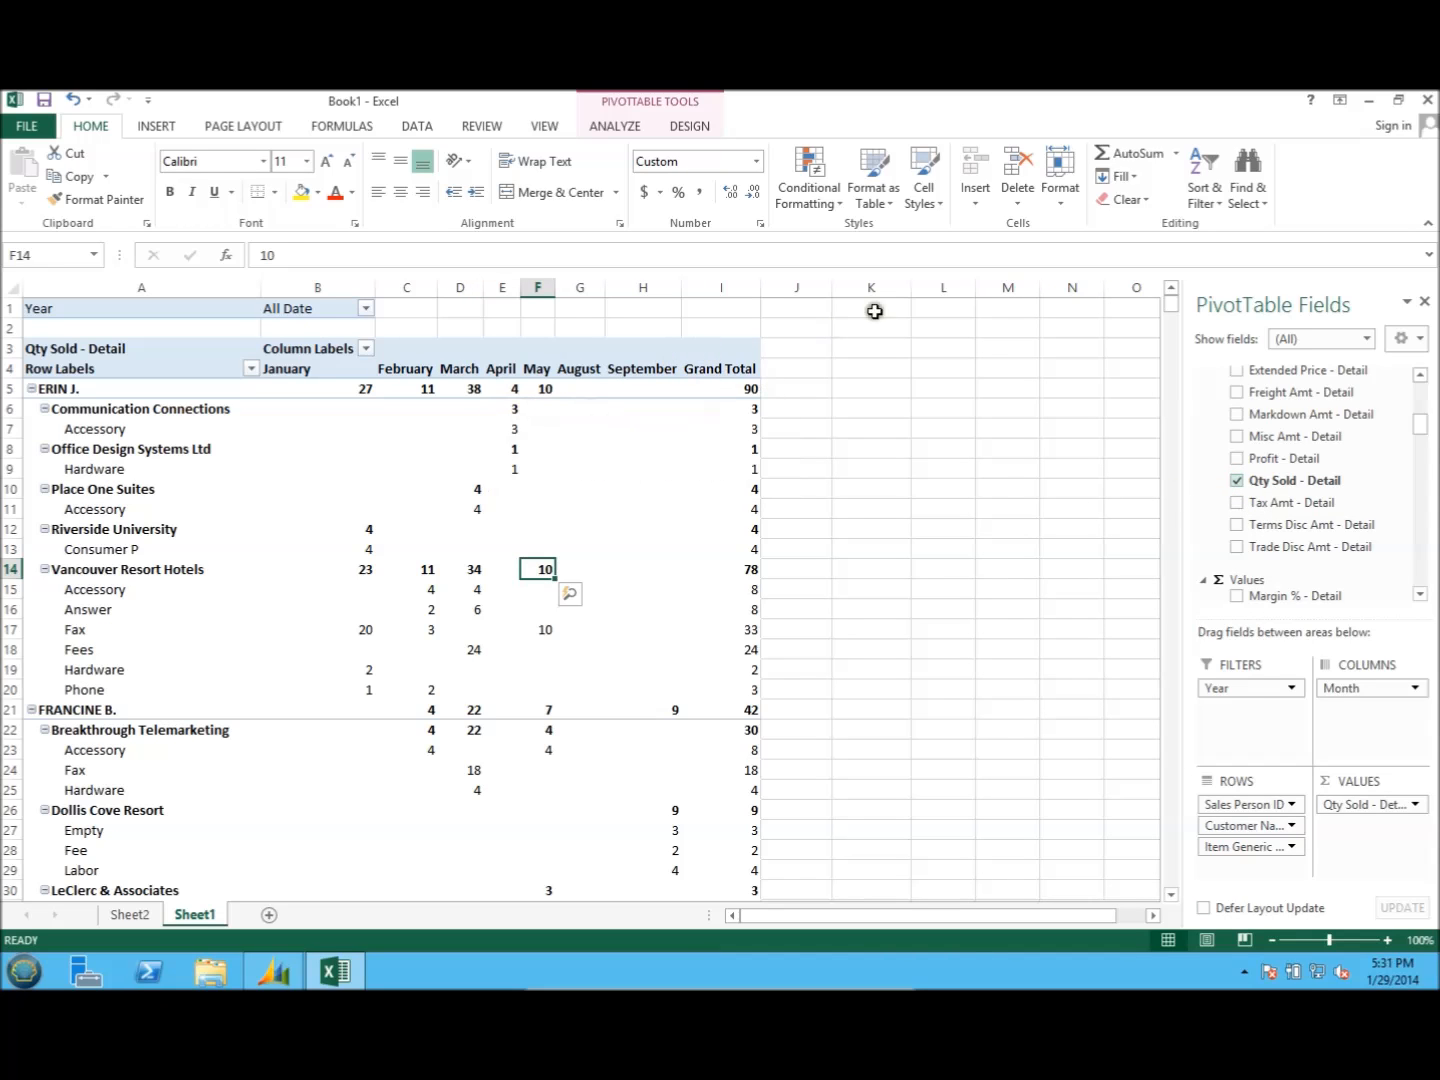
left_click_drag(1416, 426, 1413, 392)
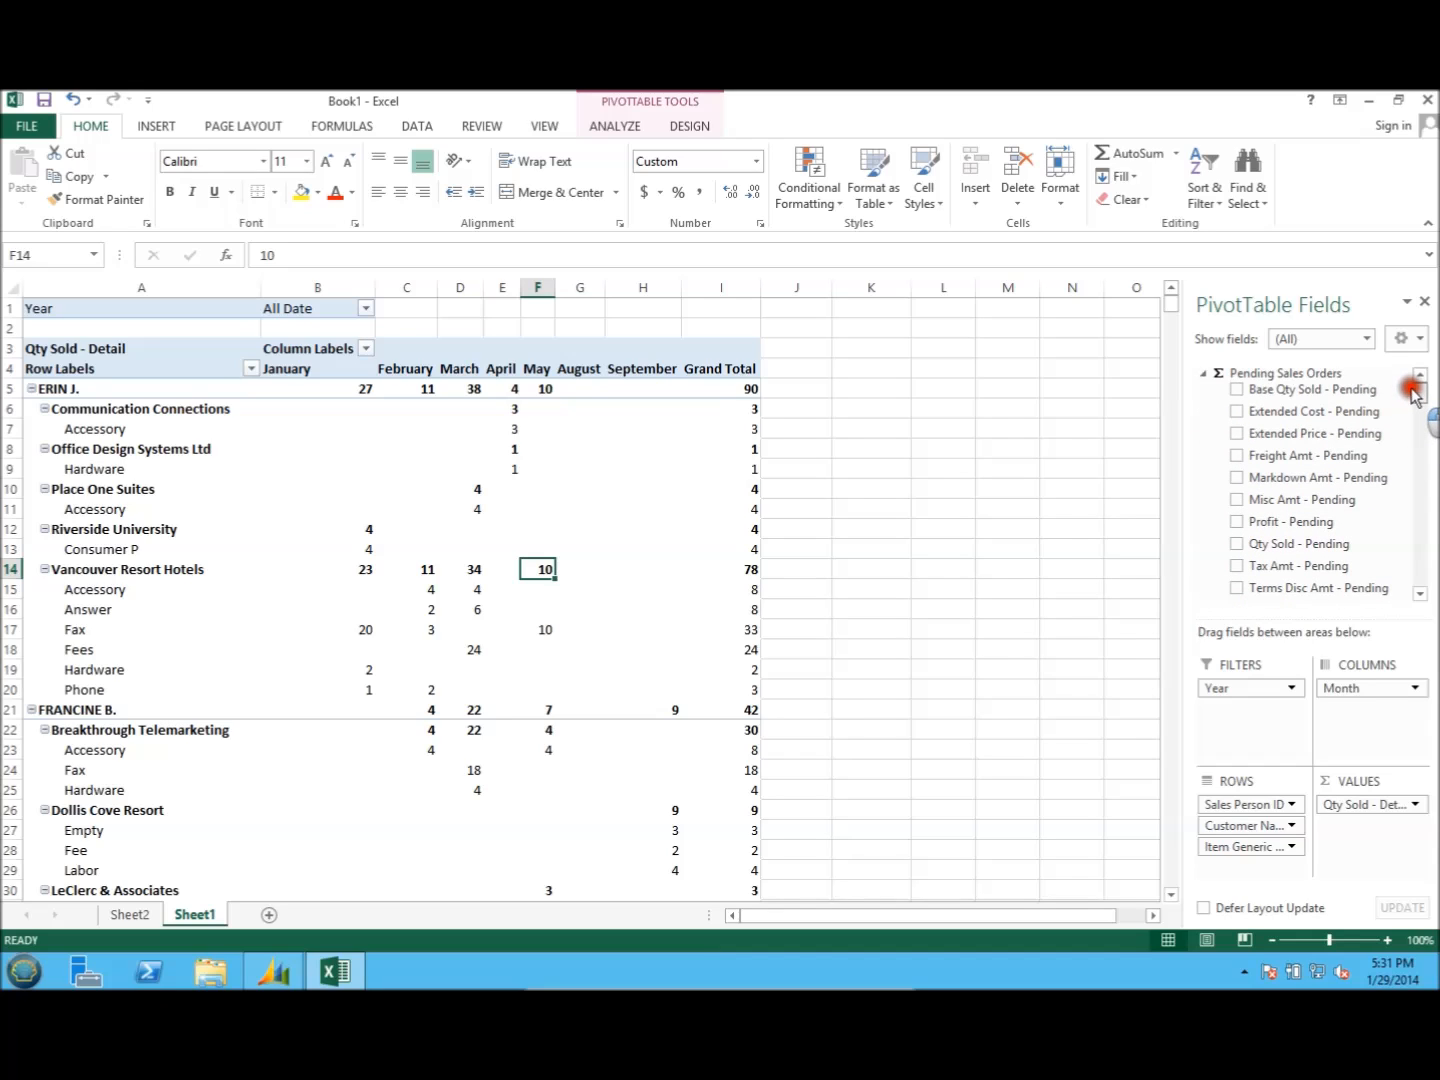
left_click_drag(1414, 393, 1412, 392)
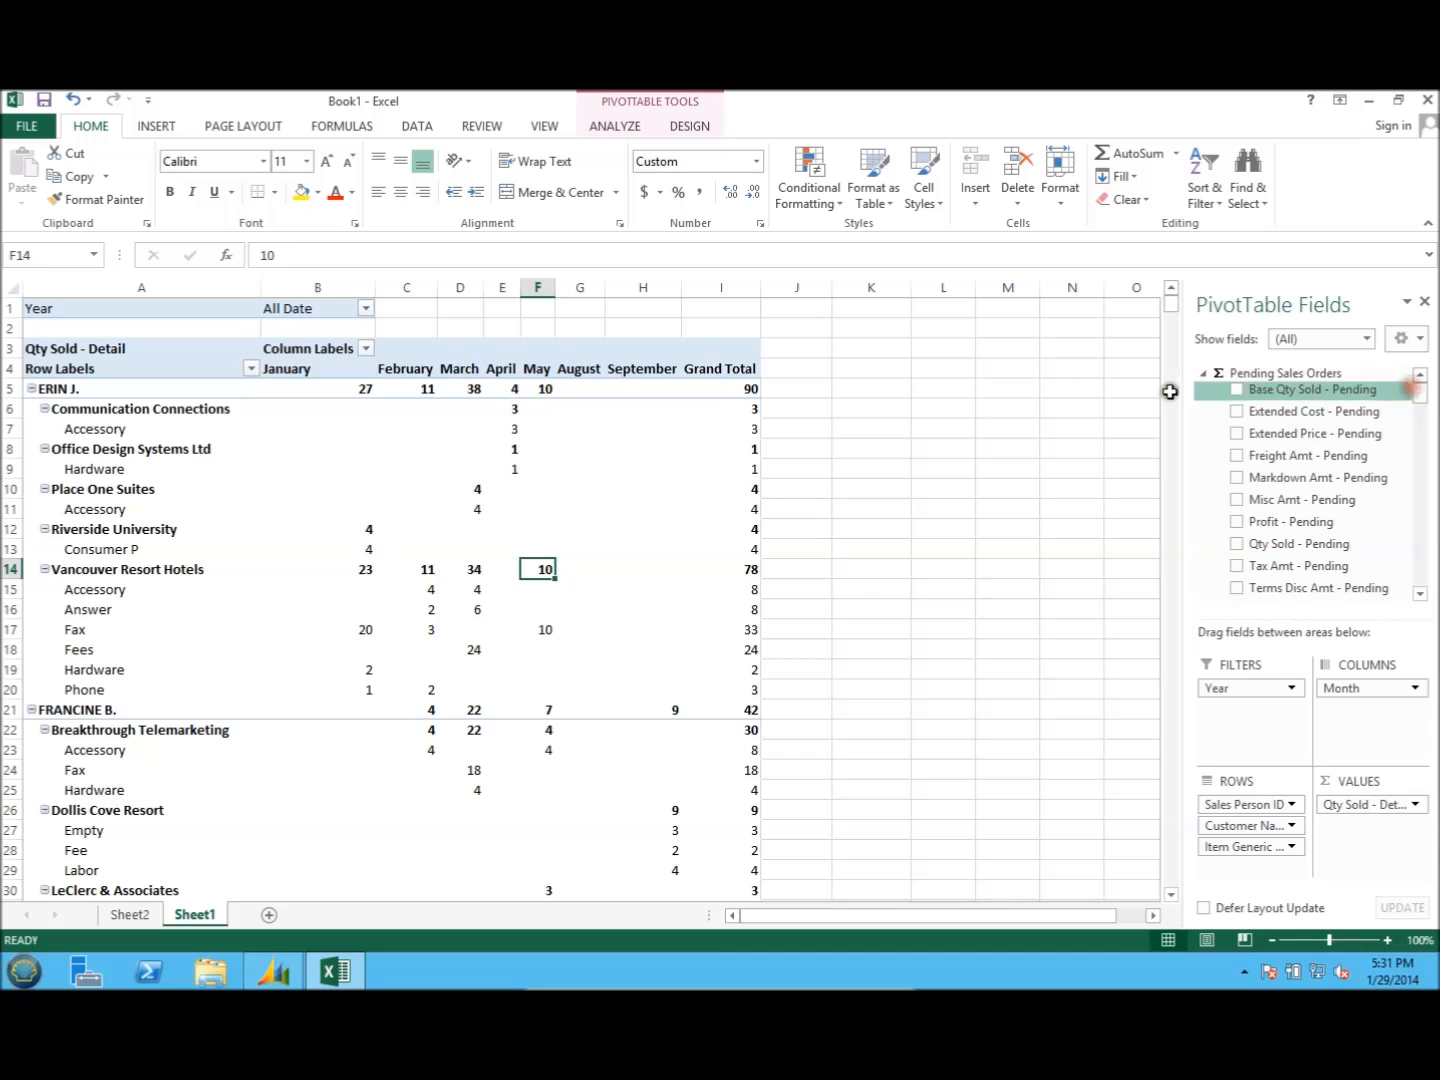
left_click(483, 328)
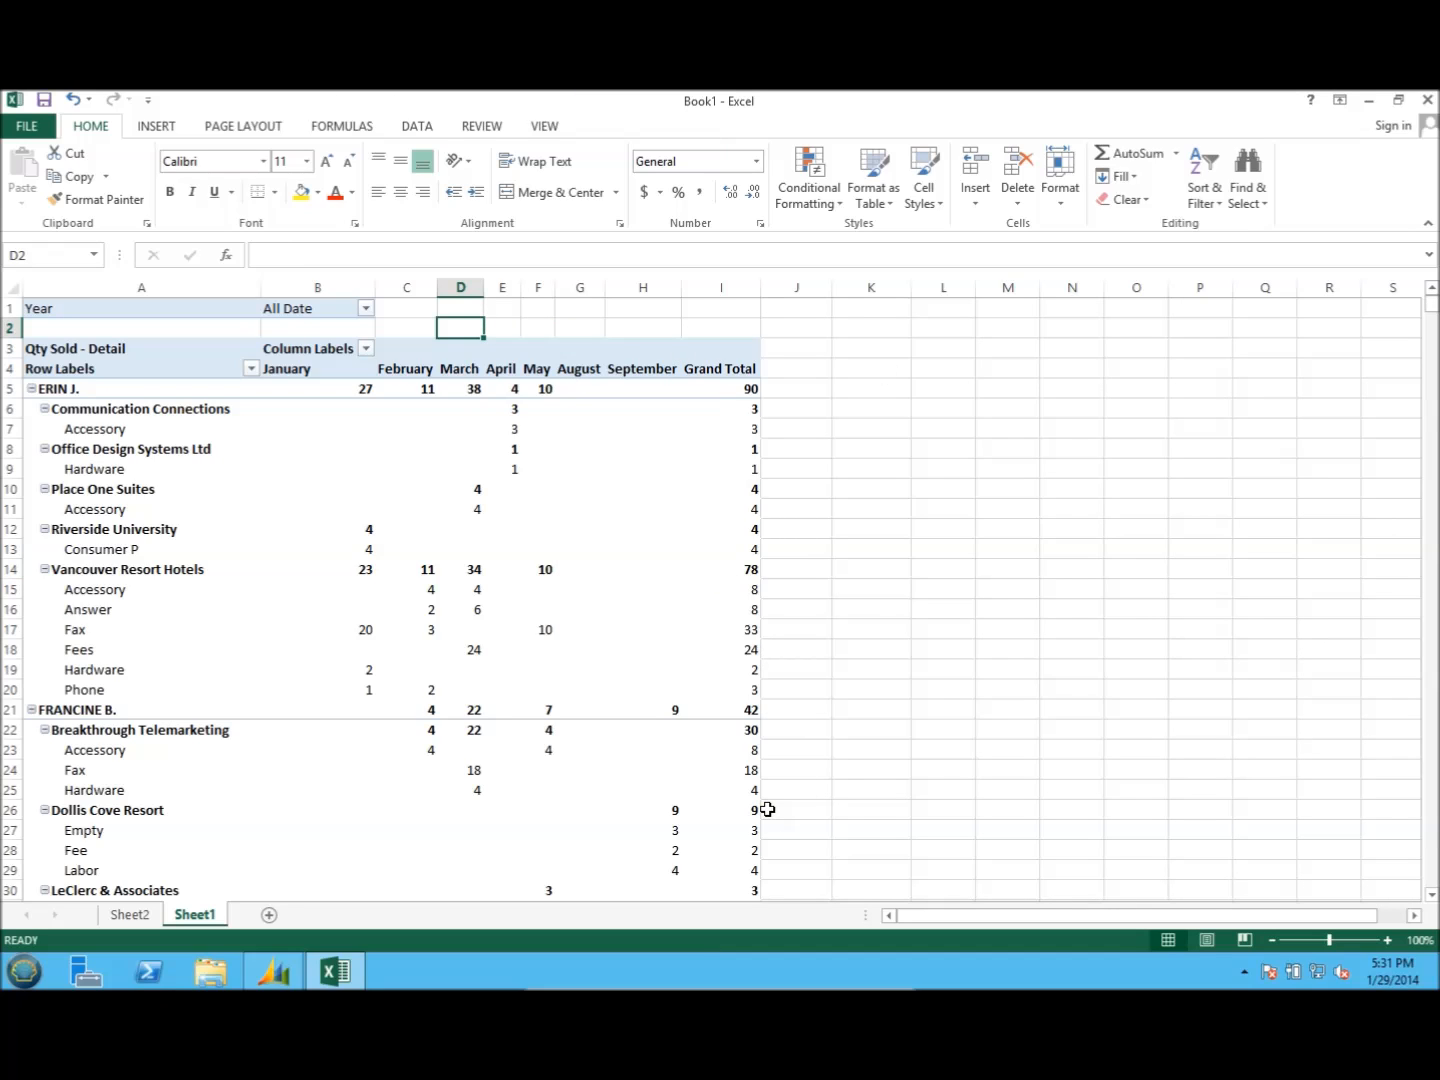